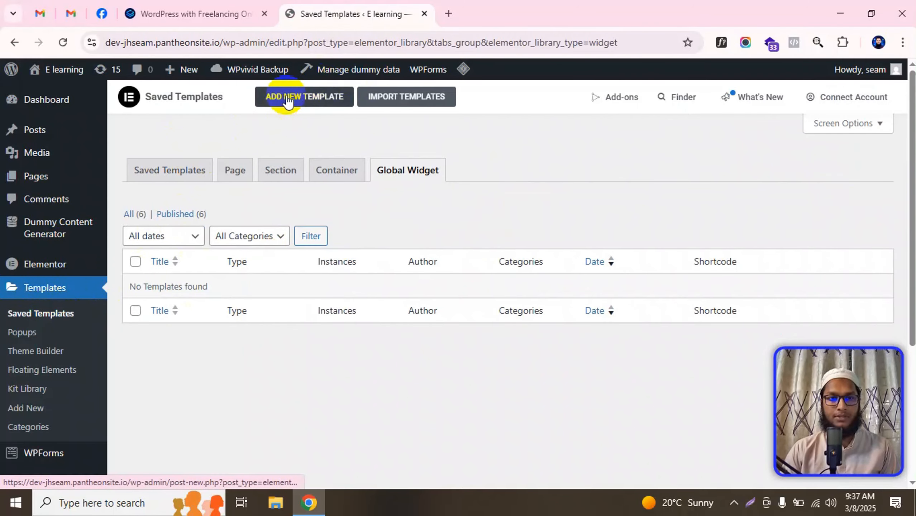
Step: Start a new Elementor template from the saved templates and set its type to Footer
click(38, 315)
click(32, 413)
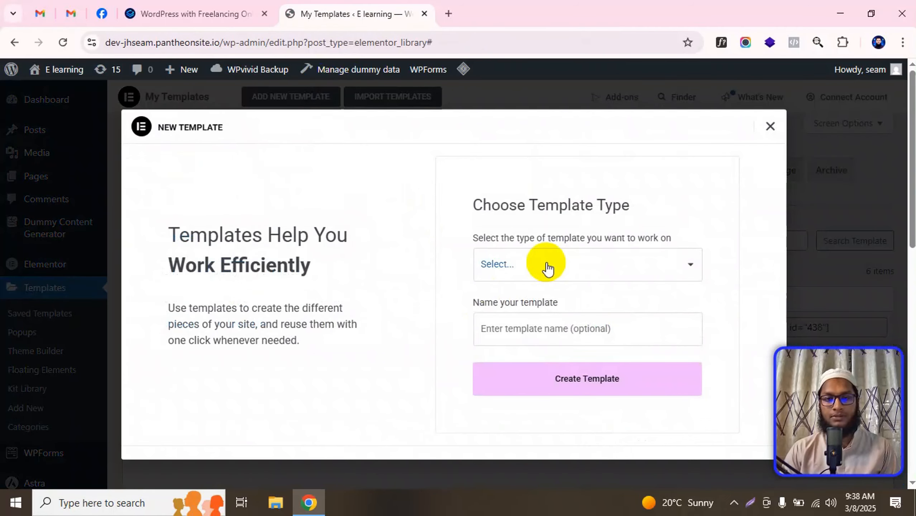
scroll(530, 263, down, 2)
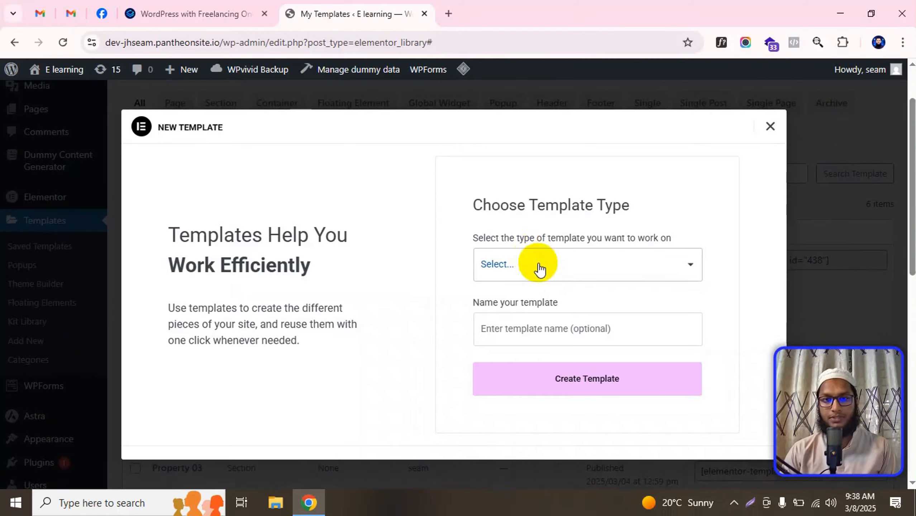
click(540, 267)
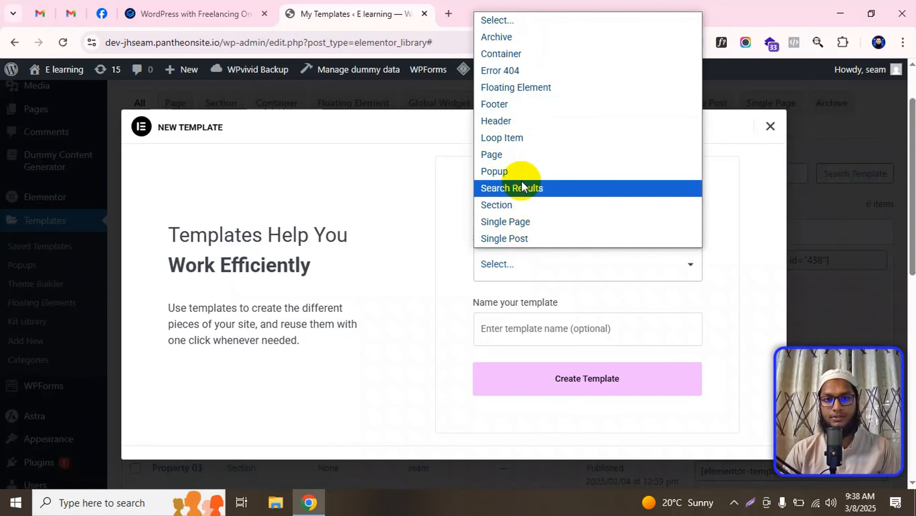
click(508, 105)
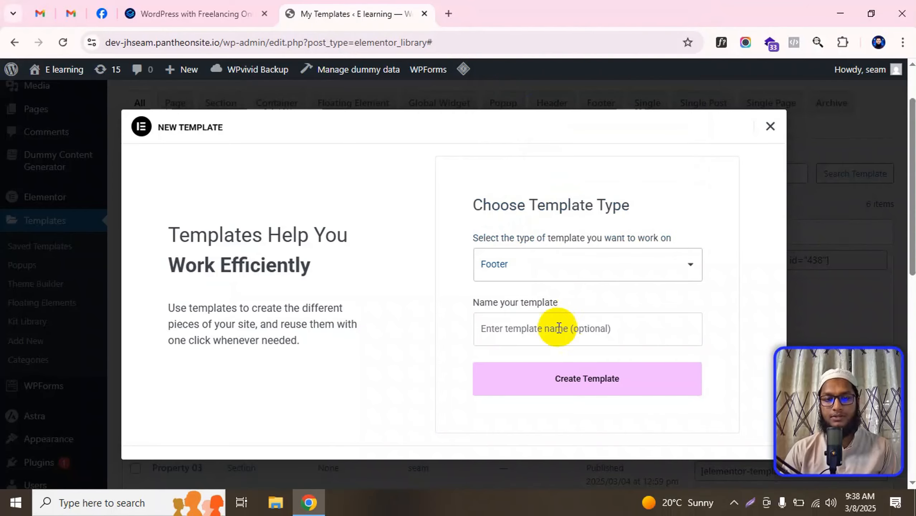
Step: Create the template under the name Footer and dismiss the block library
click(524, 339)
text(F)
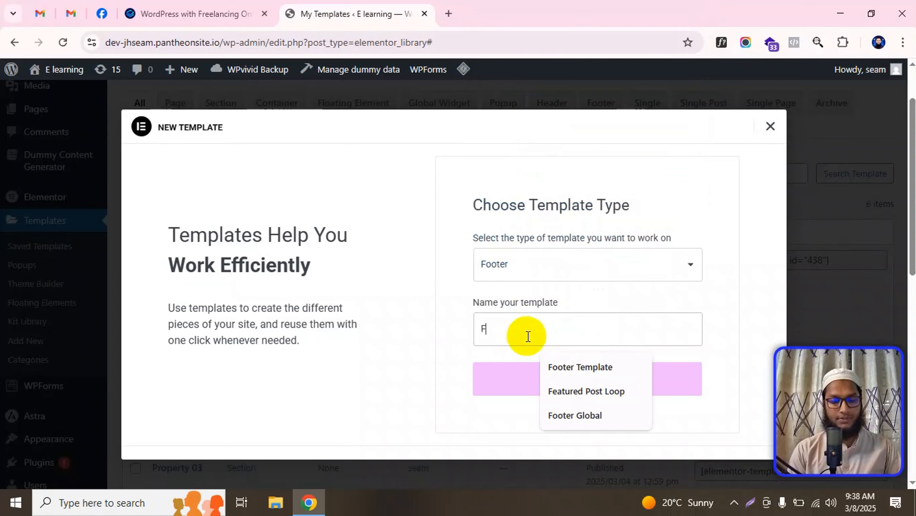
text(ooter)
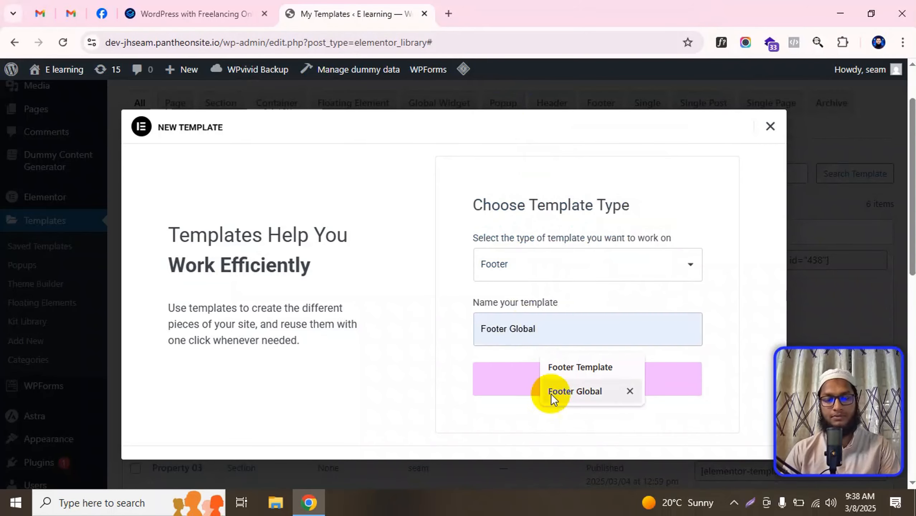
click(438, 362)
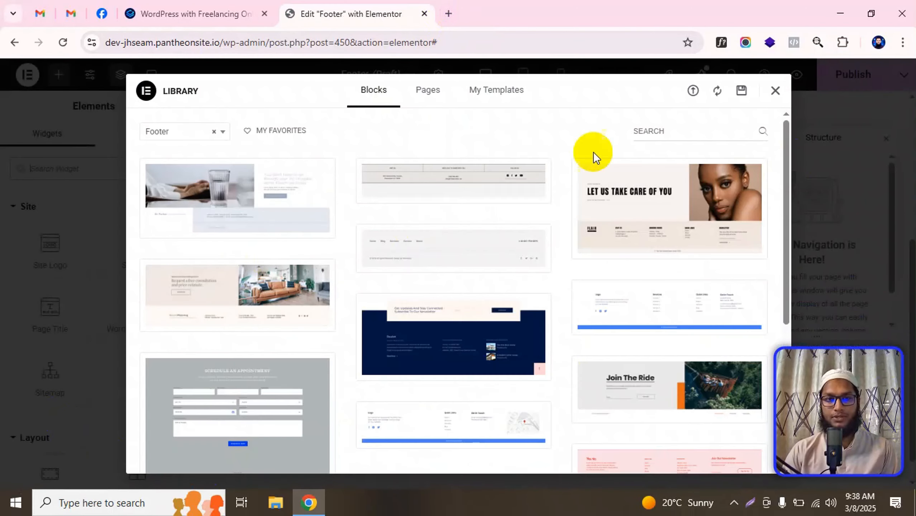
click(775, 90)
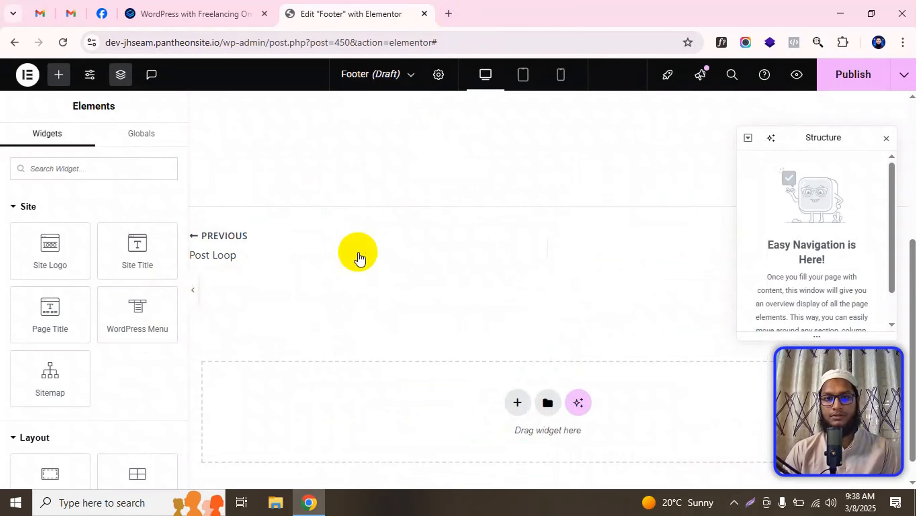
click(512, 410)
click(480, 369)
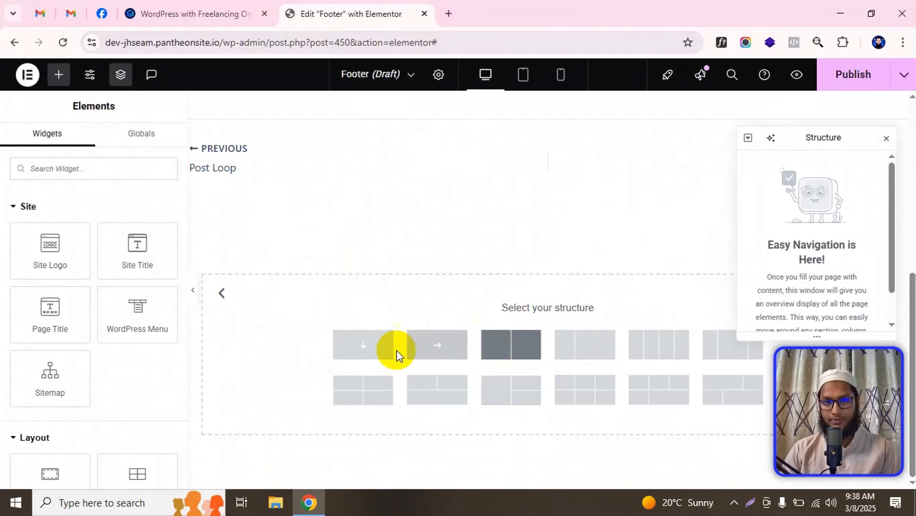
click(541, 354)
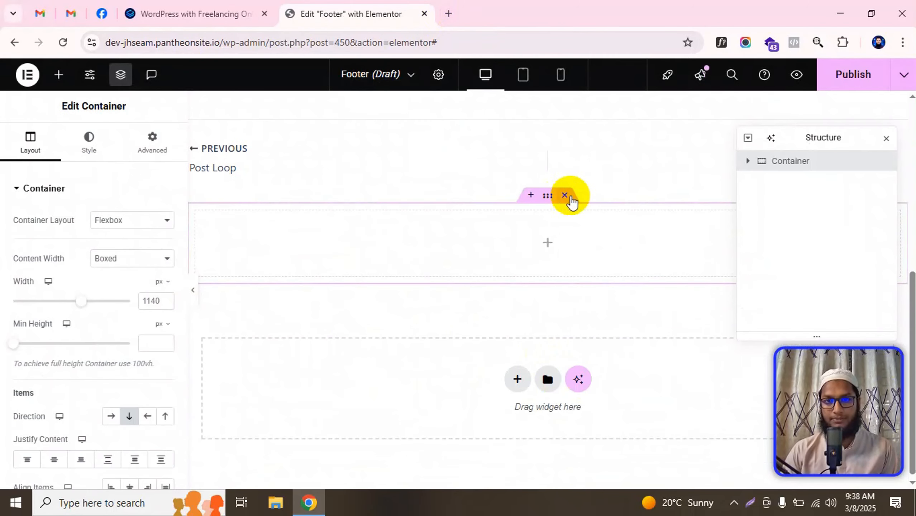
click(564, 195)
Step: Add a container with the four equal columns structure to the footer template
click(517, 376)
click(524, 423)
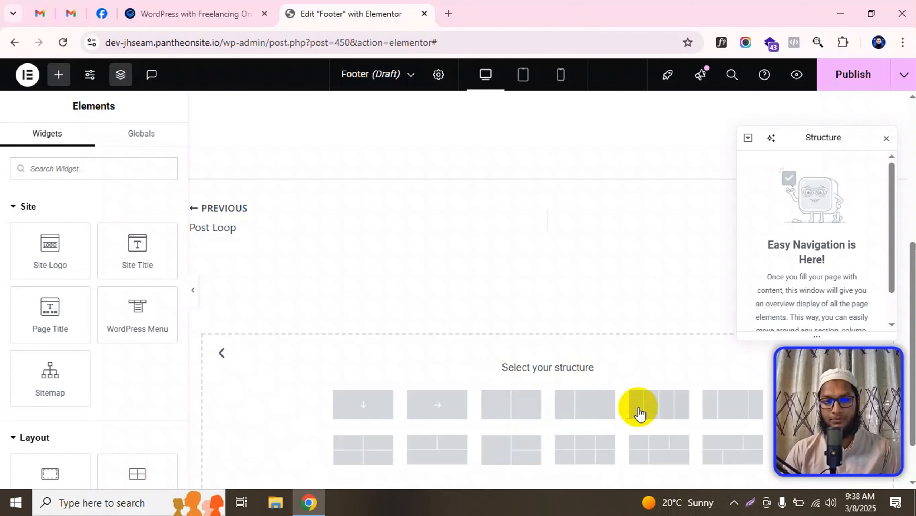
click(680, 406)
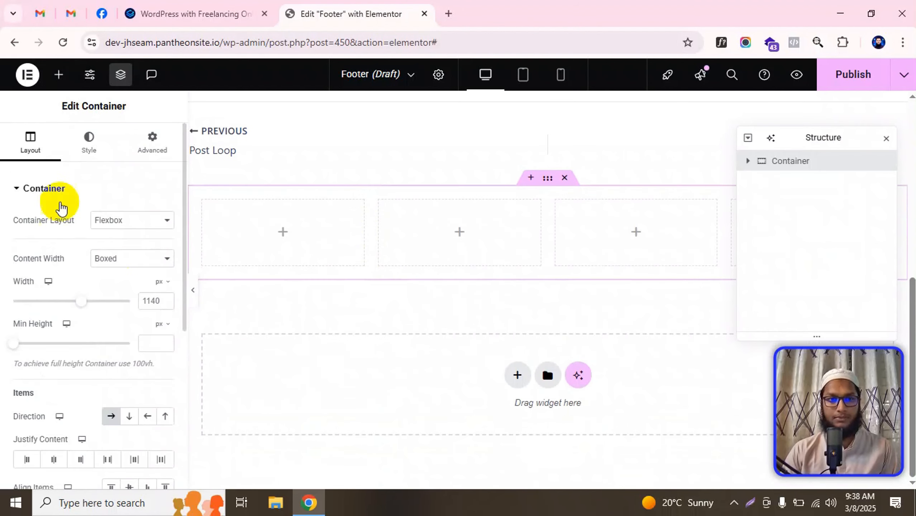
Step: Place an Image widget in the first column of the four-column container
click(58, 74)
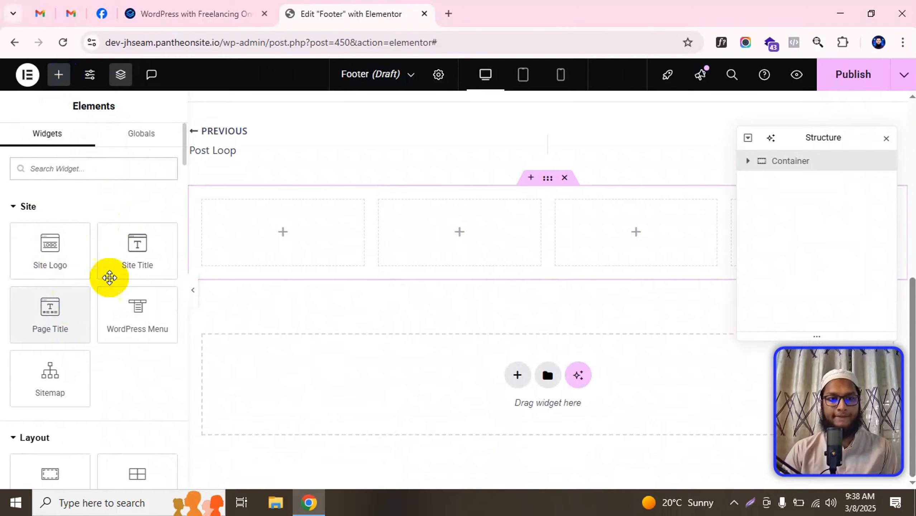
mouse_move(47, 261)
mouse_down()
mouse_move(254, 254)
mouse_move(51, 256)
mouse_up()
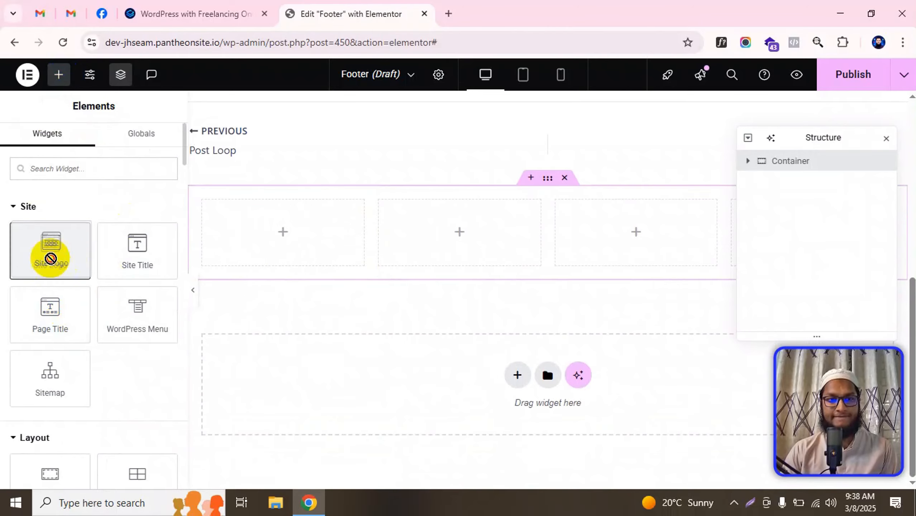
scroll(51, 410, down, 5)
drag(128, 385, 343, 246)
Step: Set the image resolution to Full and use logo.png from the media library as the image
click(126, 317)
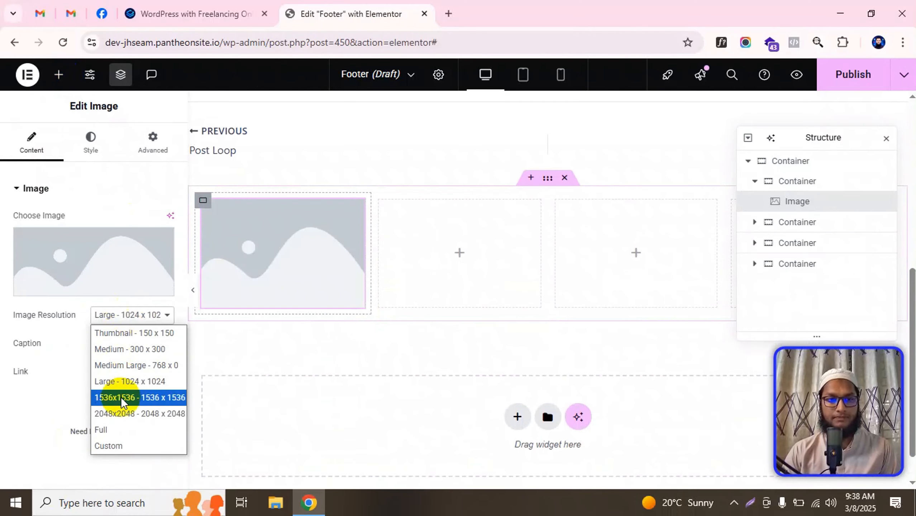
click(103, 427)
click(82, 272)
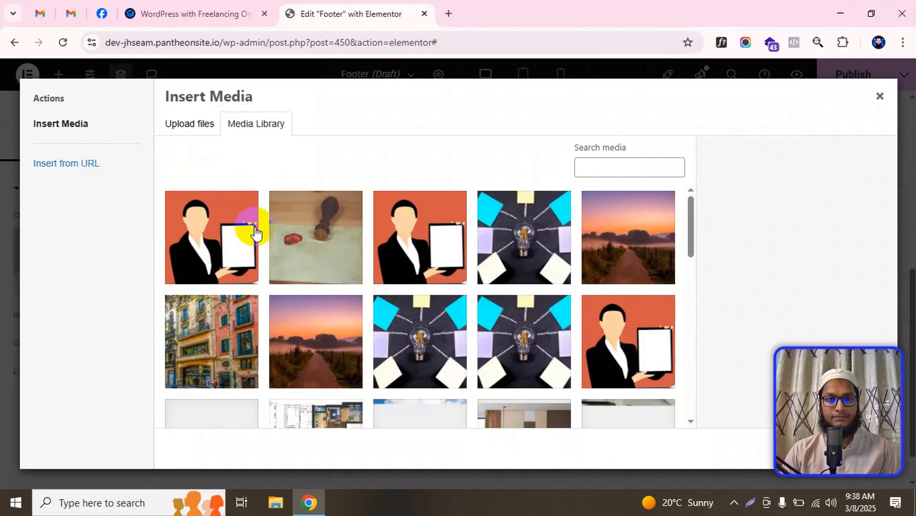
scroll(493, 296, down, 15)
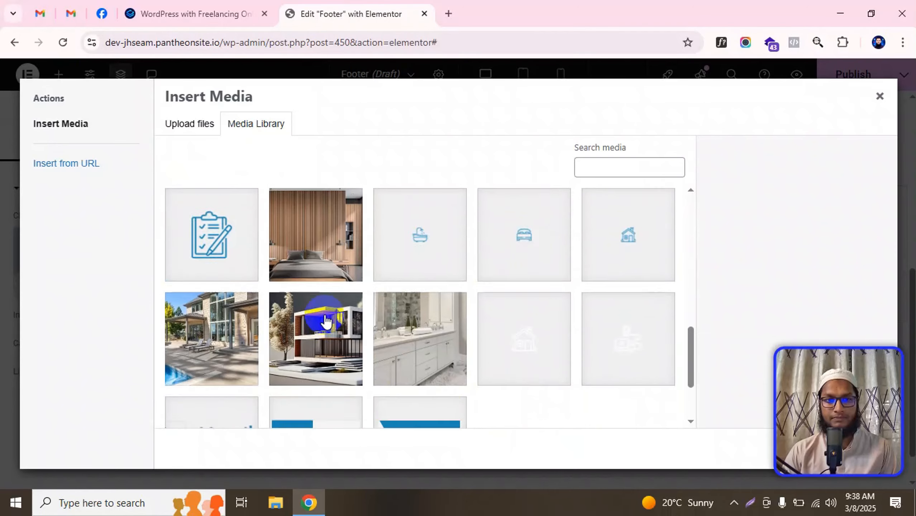
click(227, 365)
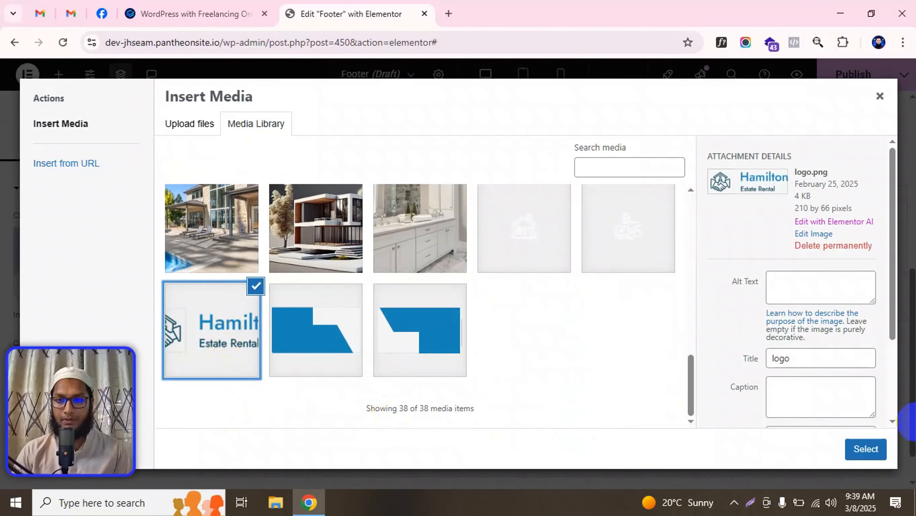
click(865, 447)
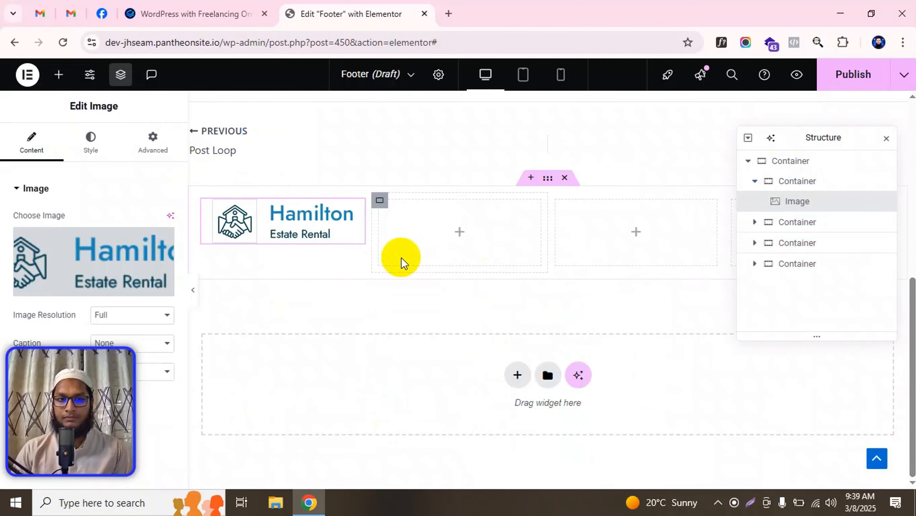
Step: Place a Heading widget in the second column of the footer container
click(461, 233)
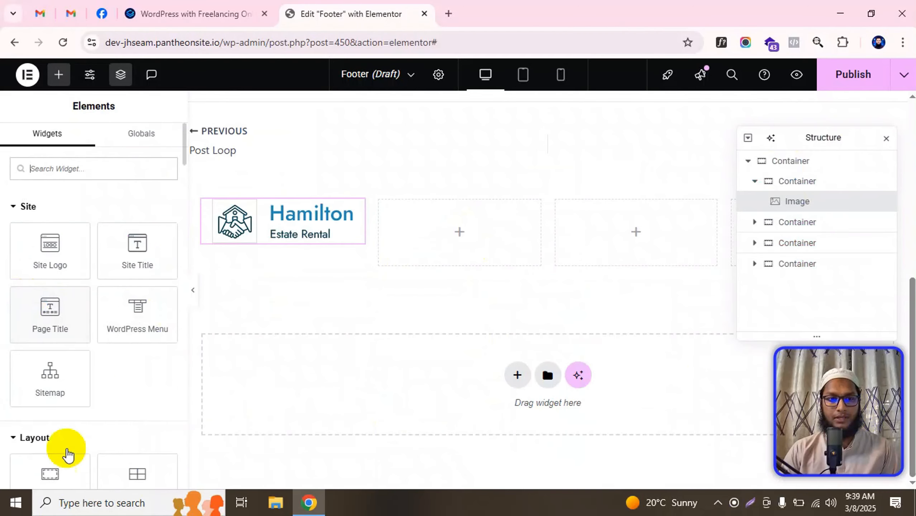
scroll(68, 446, down, 5)
drag(51, 384, 401, 293)
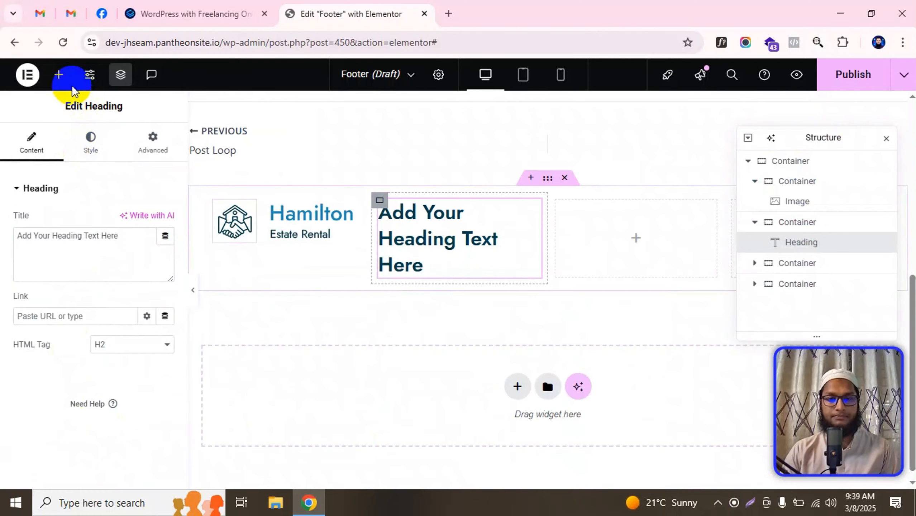
Step: Duplicate the heading into the third and fourth columns and close the Structure navigator
right_click(419, 238)
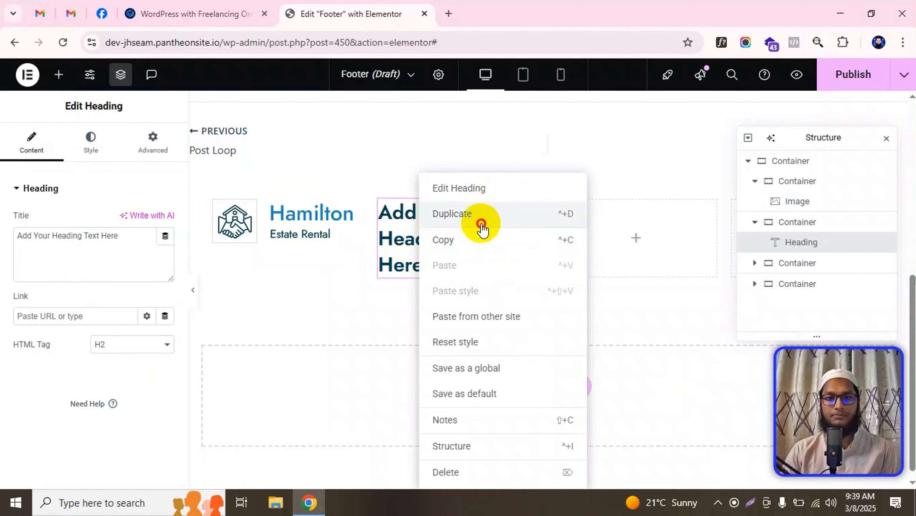
click(482, 226)
drag(446, 219, 610, 231)
right_click(468, 235)
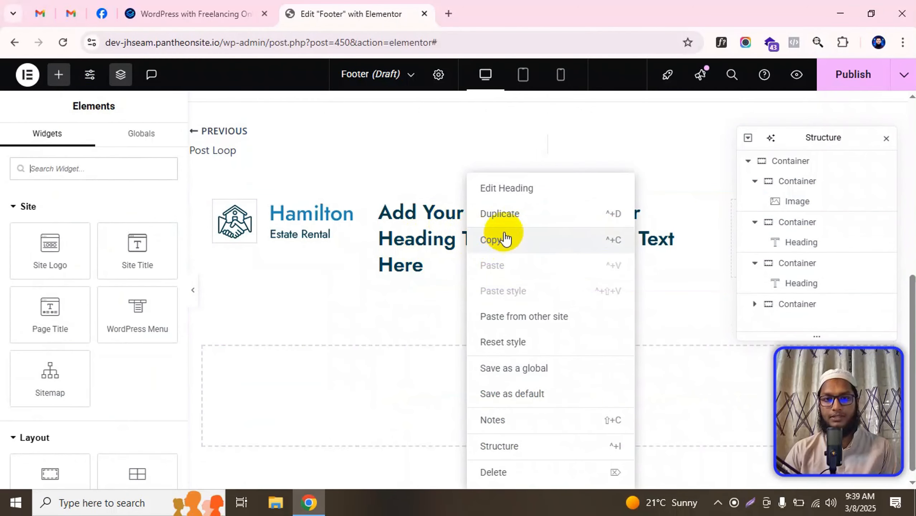
click(502, 217)
drag(798, 142, 184, 270)
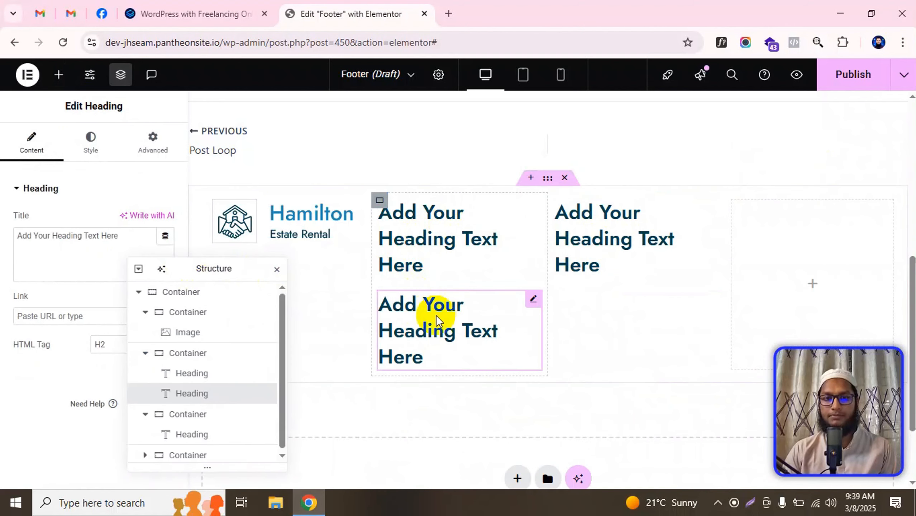
drag(438, 320, 823, 255)
click(276, 269)
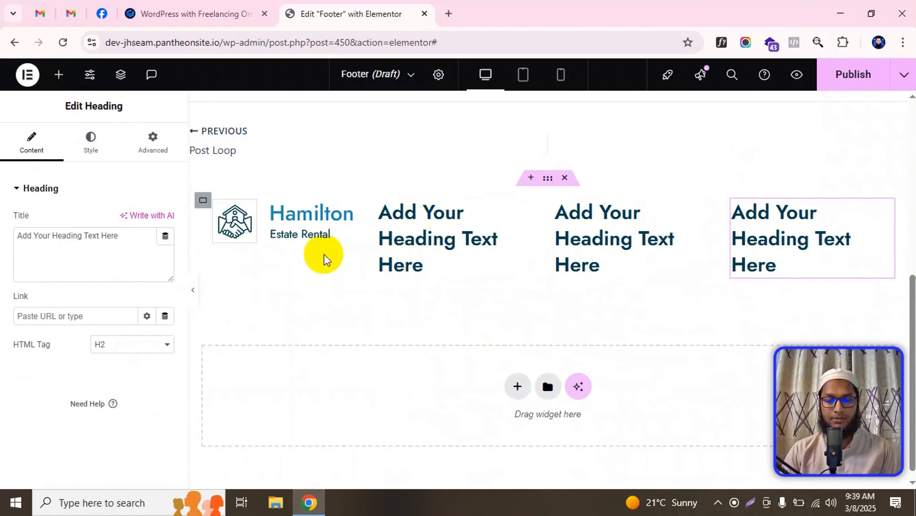
Step: Start publishing the footer template and add a display condition that includes the Entire Site
click(857, 78)
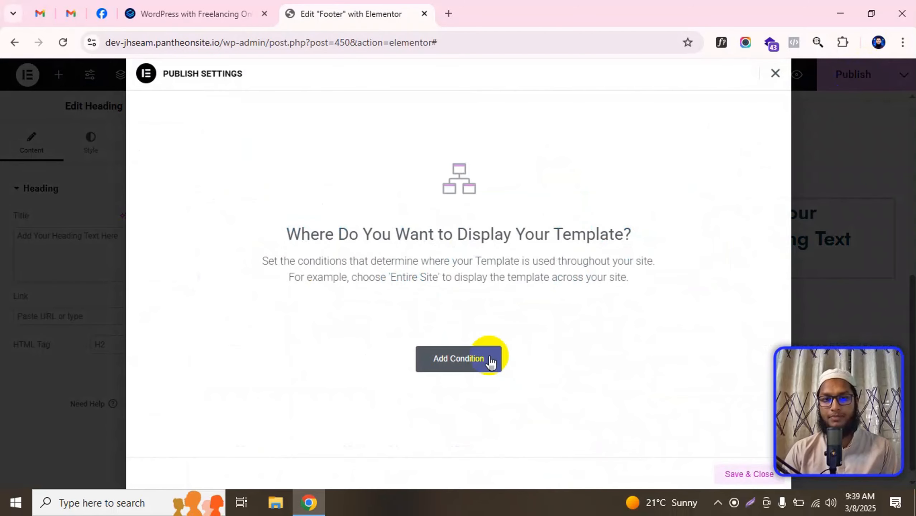
click(468, 363)
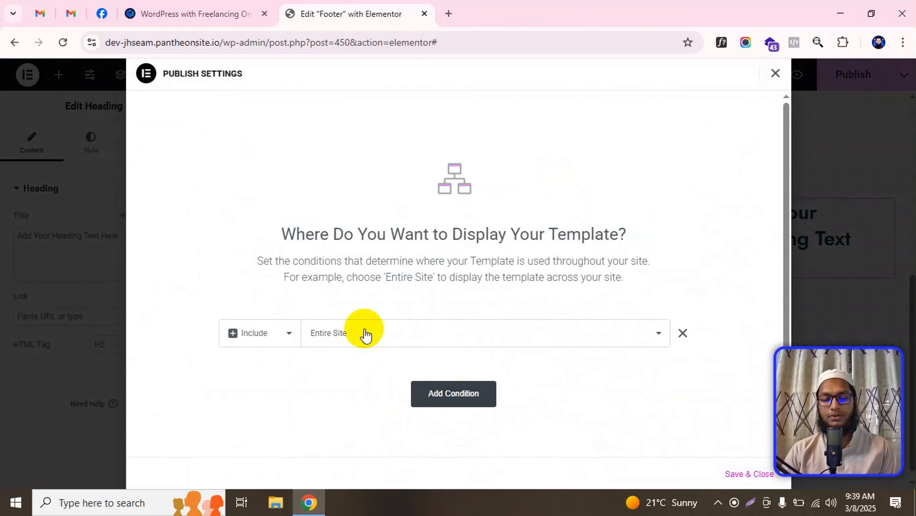
scroll(365, 335, down, 1)
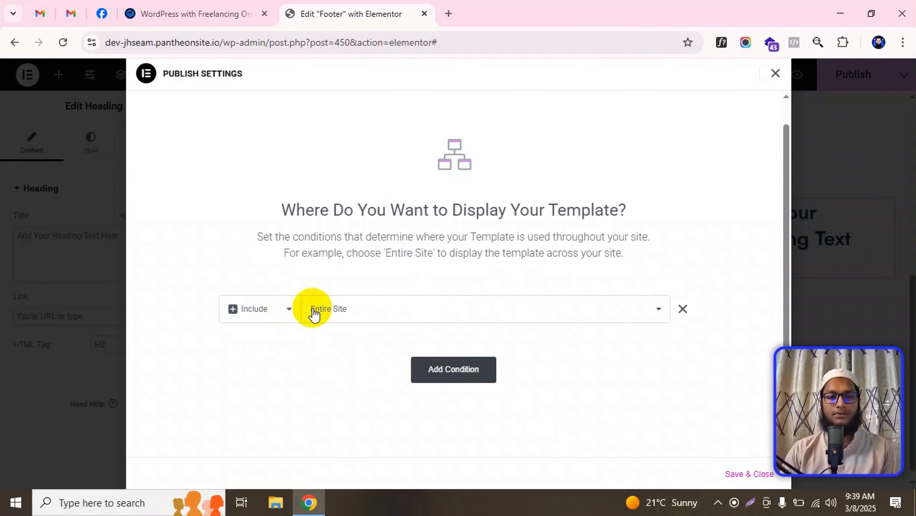
click(383, 317)
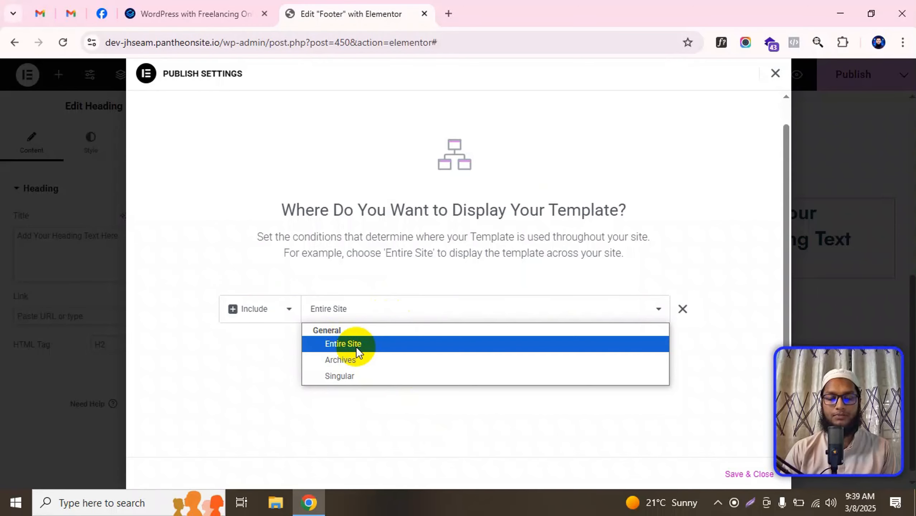
click(256, 342)
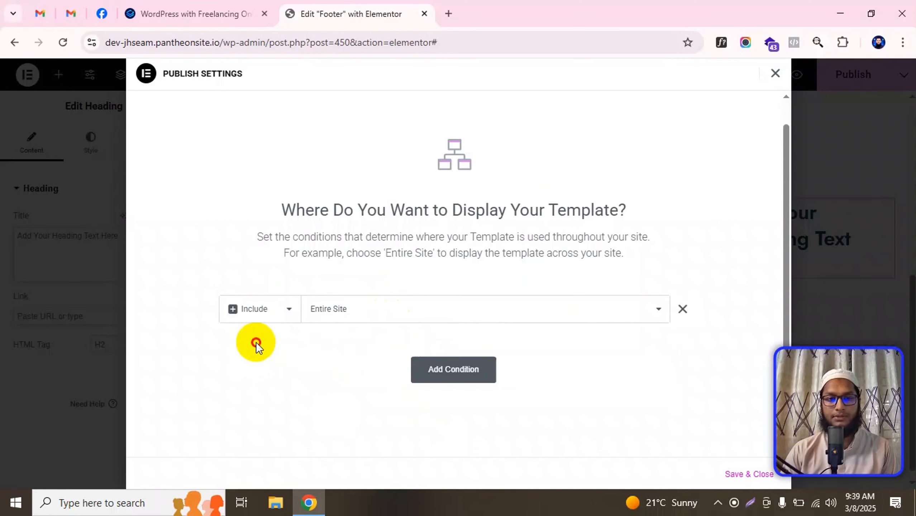
click(375, 308)
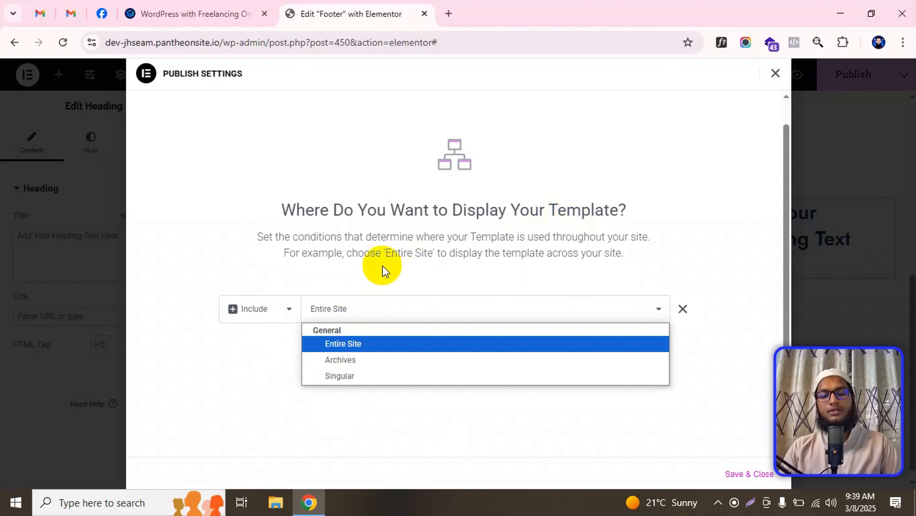
click(433, 239)
click(369, 315)
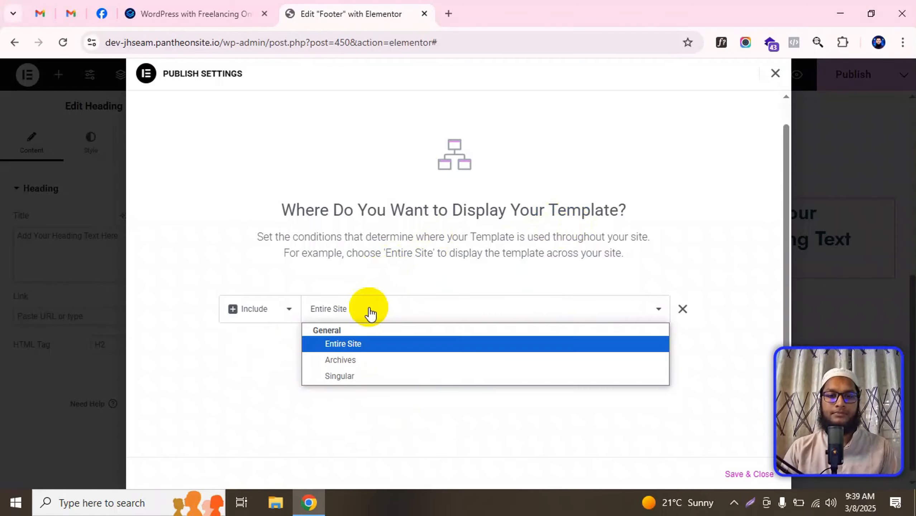
click(353, 362)
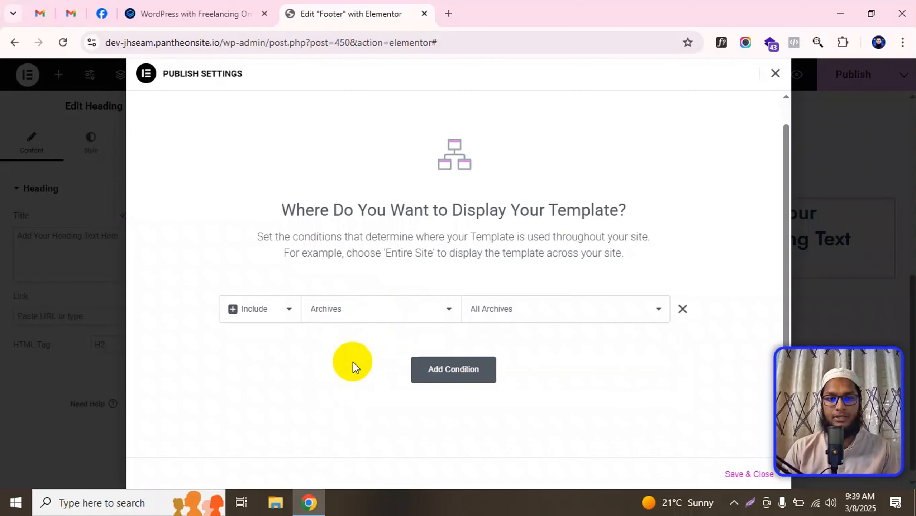
click(538, 318)
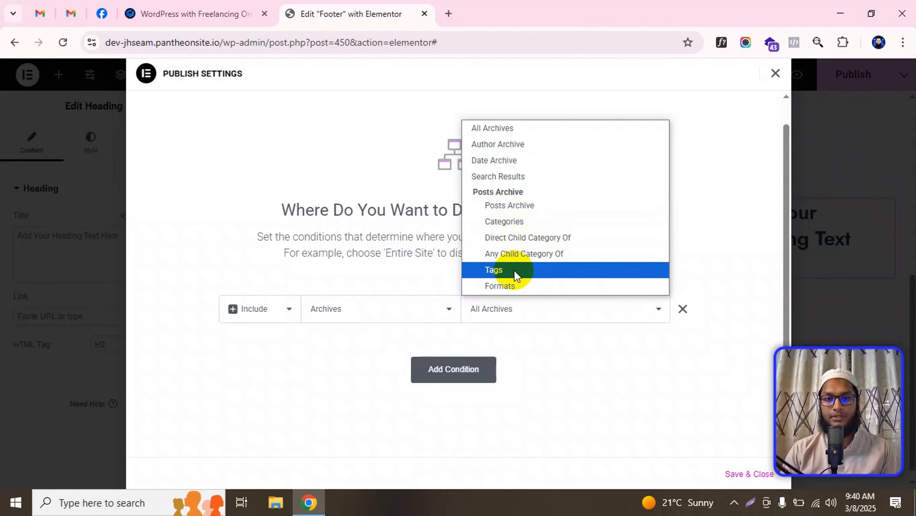
click(370, 308)
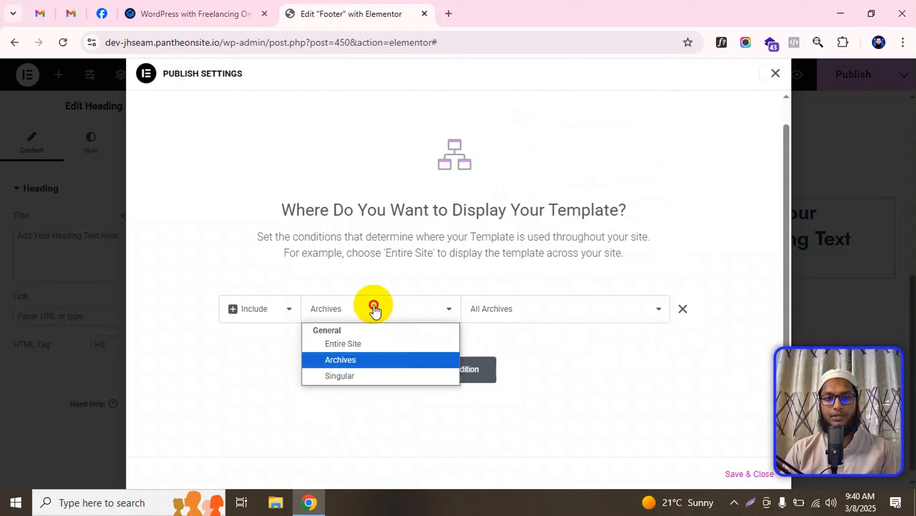
click(339, 342)
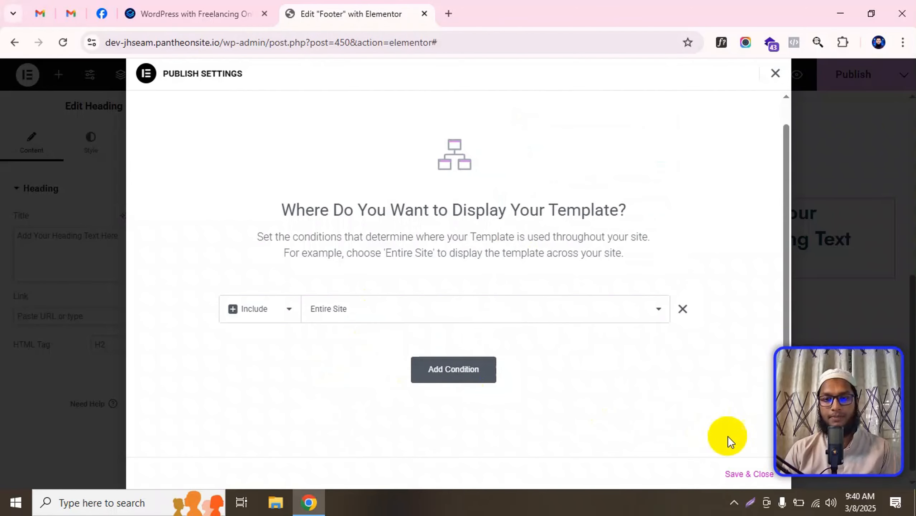
click(476, 311)
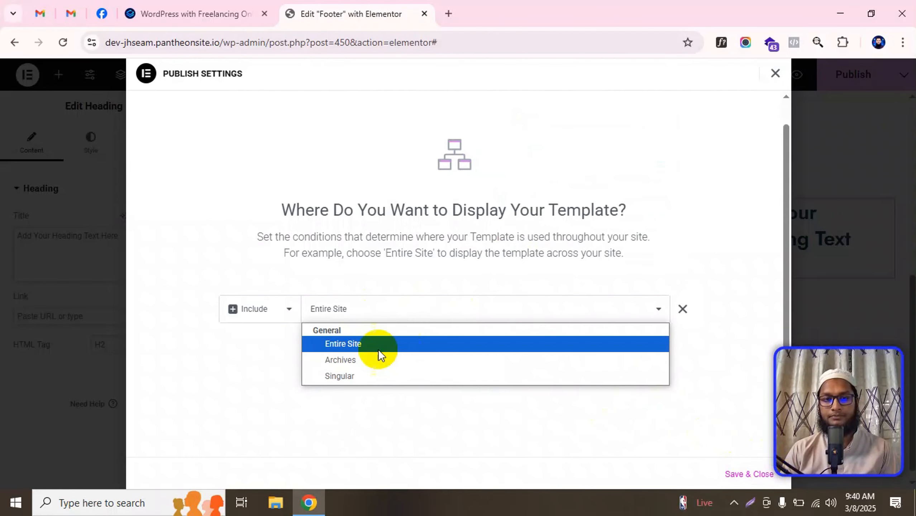
click(363, 344)
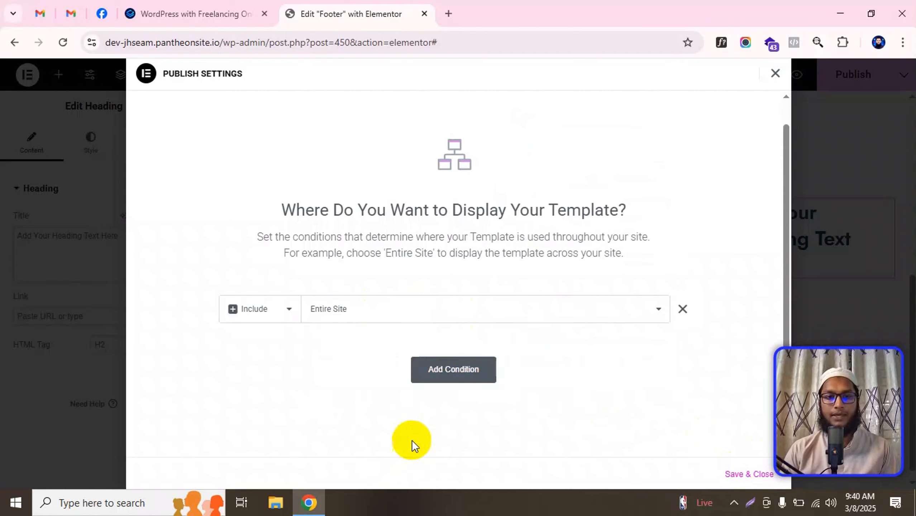
Step: Save the Entire Site display condition to publish the footer template and review the footer in the preview
click(768, 476)
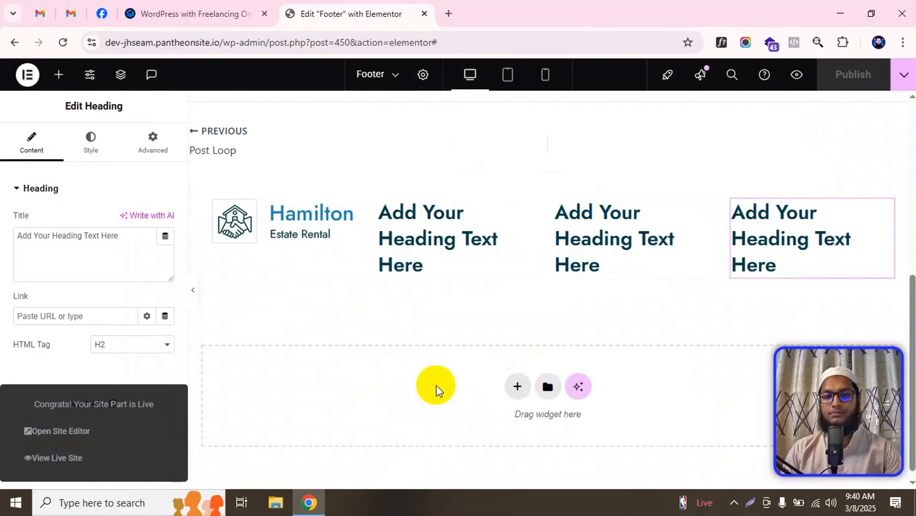
scroll(535, 235, up, 1)
scroll(572, 358, up, 4)
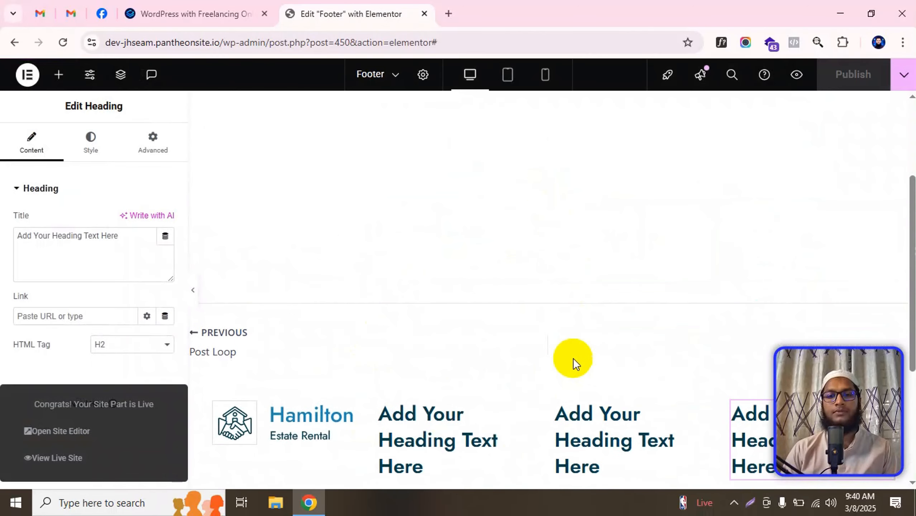
scroll(554, 352, down, 5)
scroll(452, 362, up, 5)
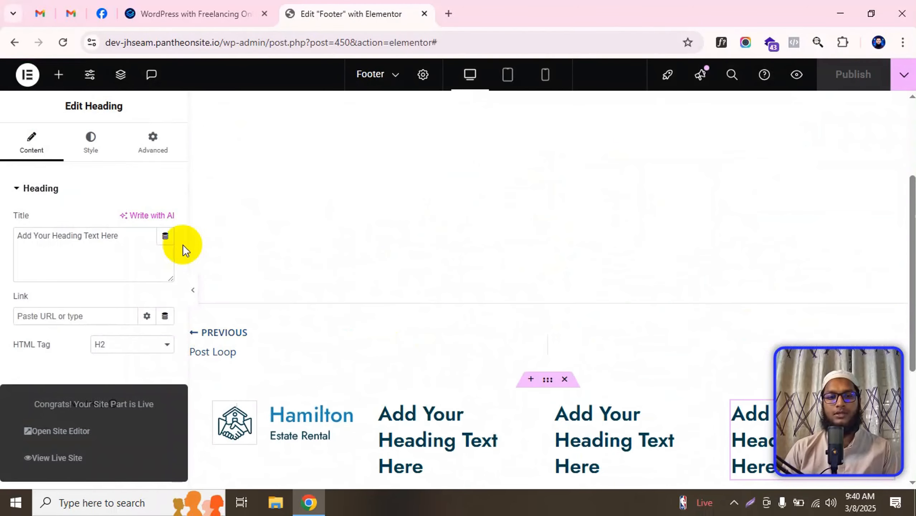
Step: Exit to the WordPress dashboard in a separate tab and show the Saved Templates list there
click(27, 75)
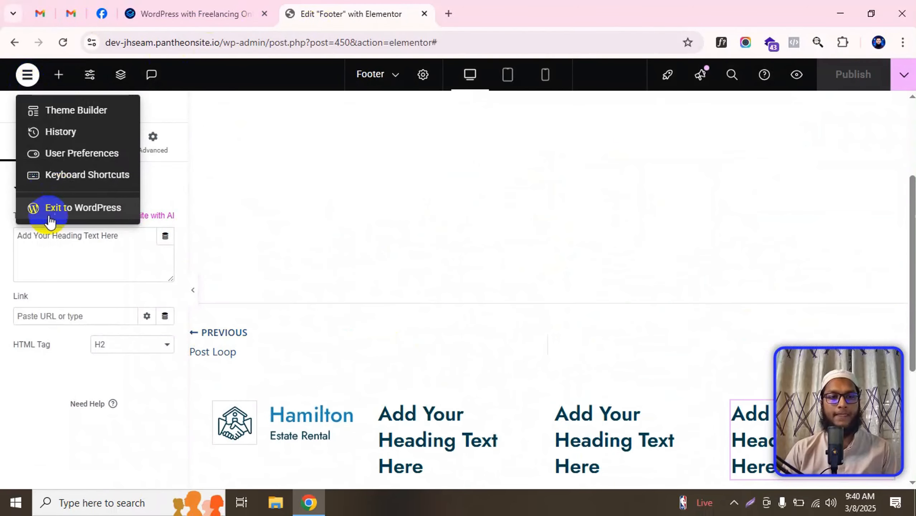
middle_click(44, 209)
drag(564, 11, 360, 11)
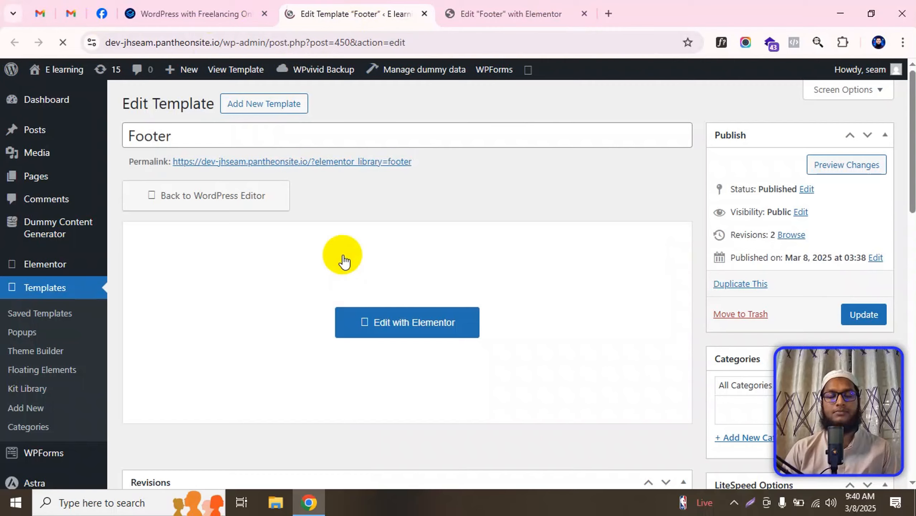
click(41, 312)
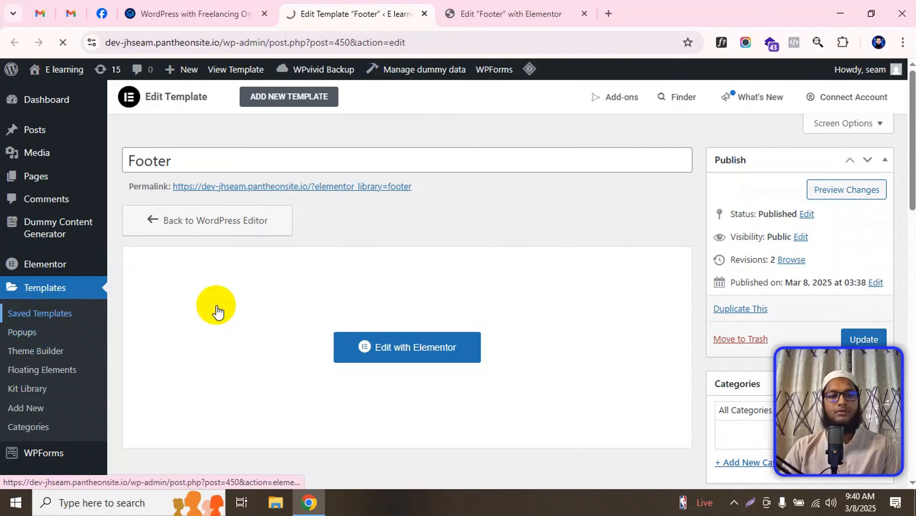
click(499, 5)
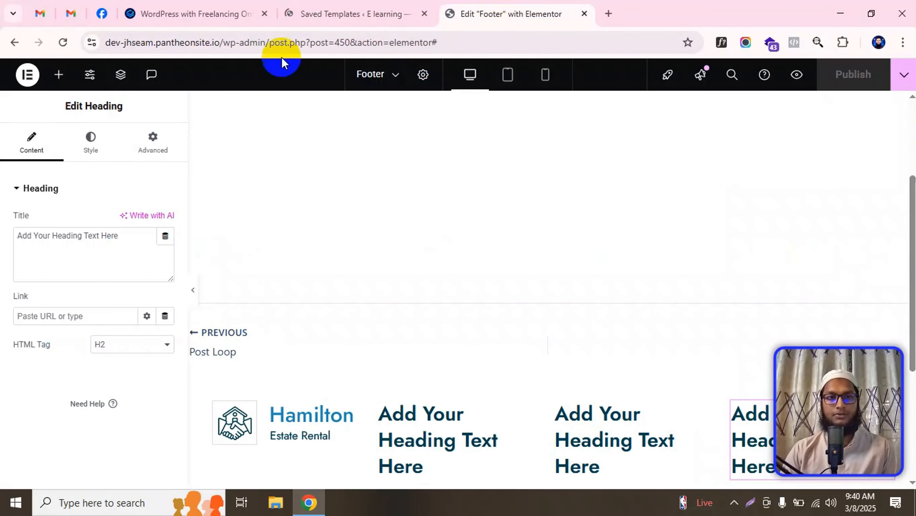
click(289, 14)
Step: Open the live site in a separate tab and check the end of the home page for the footer
middle_click(97, 90)
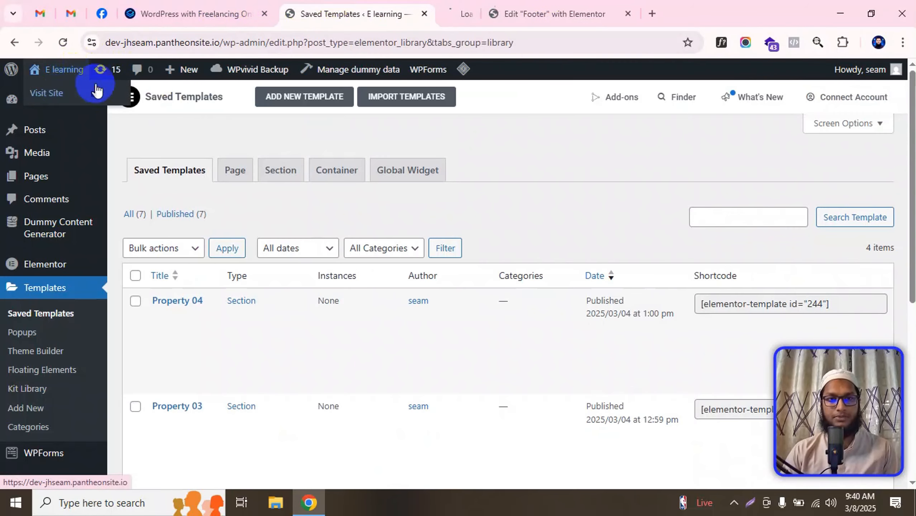
drag(491, 11, 726, 13)
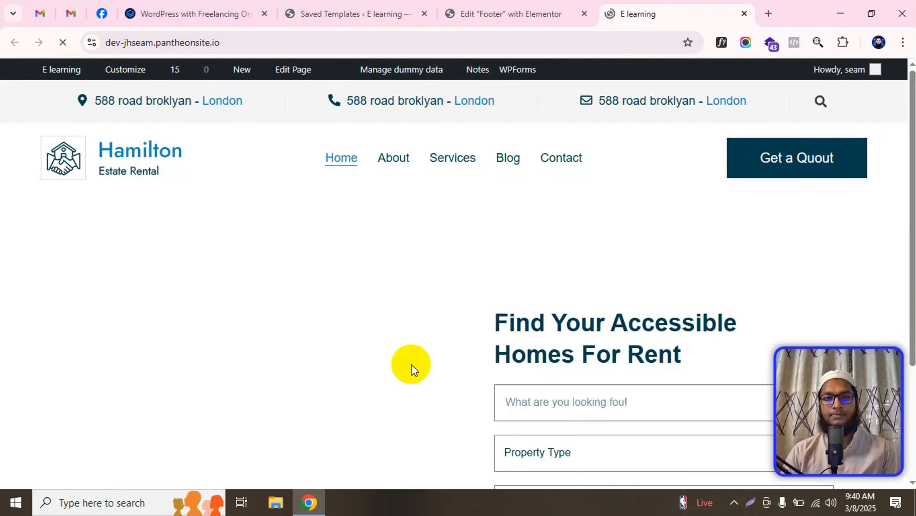
scroll(410, 364, down, 5)
scroll(424, 376, down, 20)
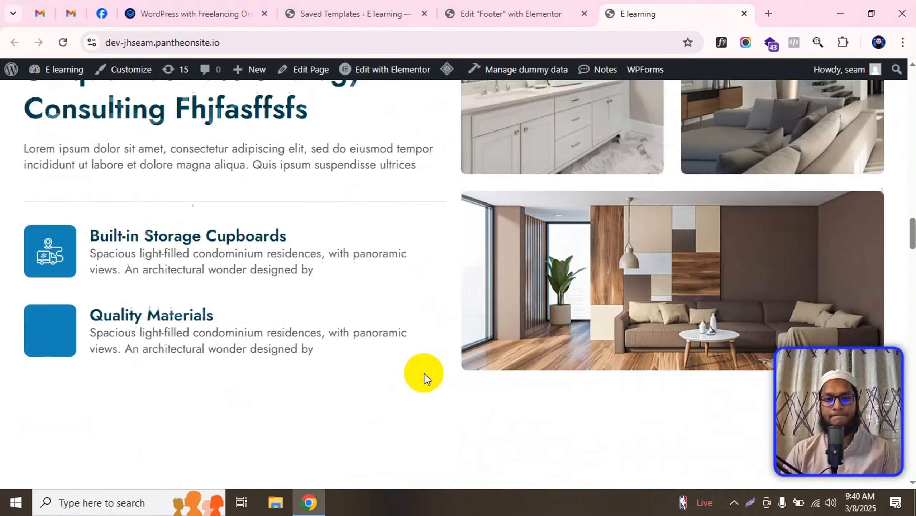
scroll(434, 398, up, 1)
scroll(432, 397, down, 10)
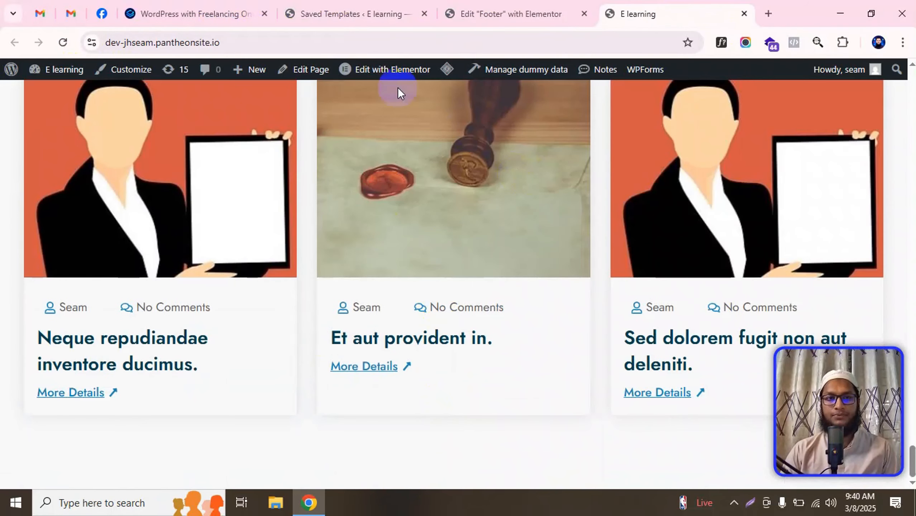
Step: Open the site's Home page for editing with Elementor
mouse_move(378, 65)
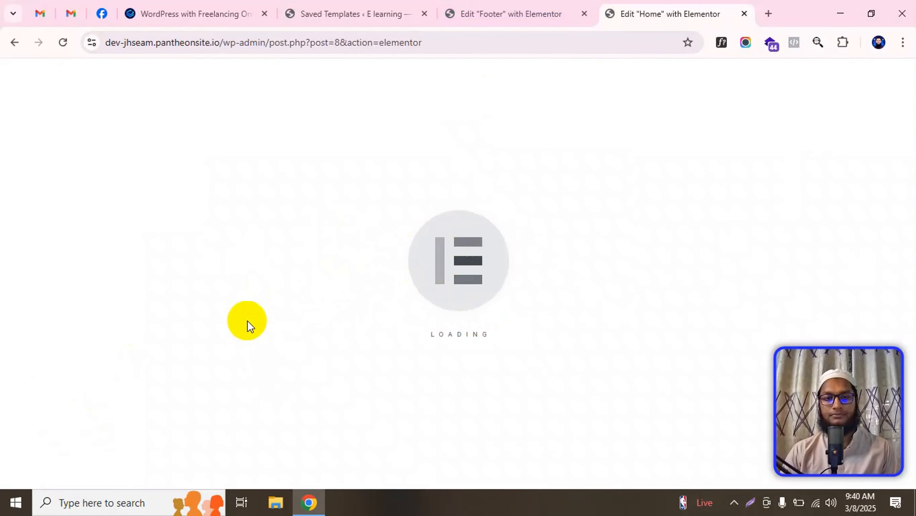
click(519, 10)
click(654, 11)
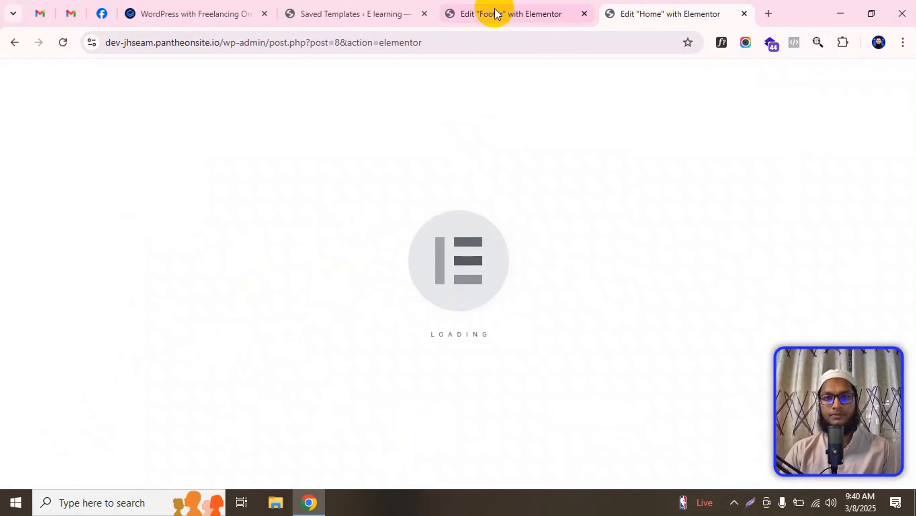
Step: Return to the Saved Templates list and start adding a new template
click(491, 11)
click(300, 5)
scroll(205, 356, down, 4)
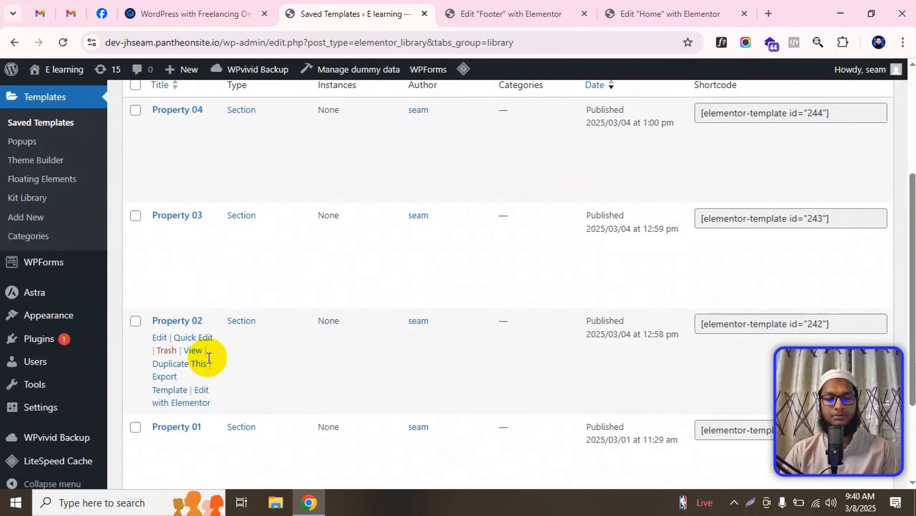
scroll(152, 333, up, 4)
click(22, 407)
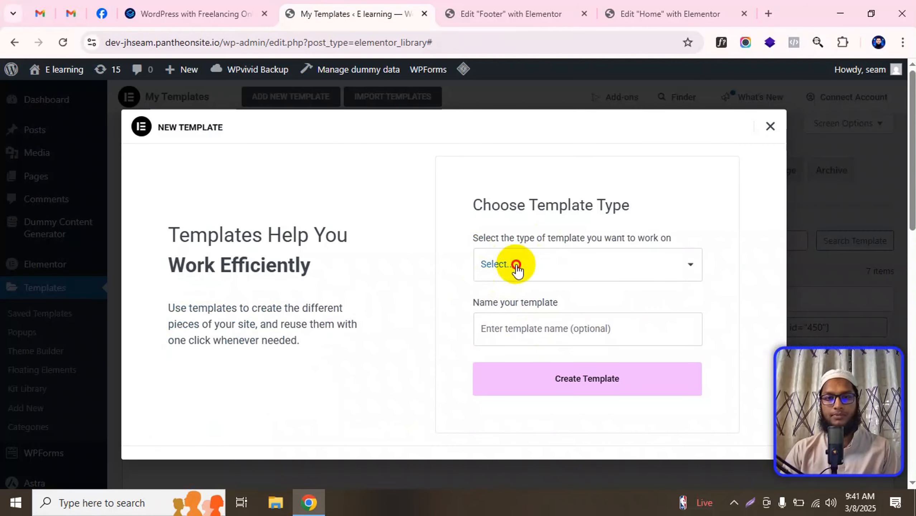
Step: Choose Popup as the new template's type
click(515, 265)
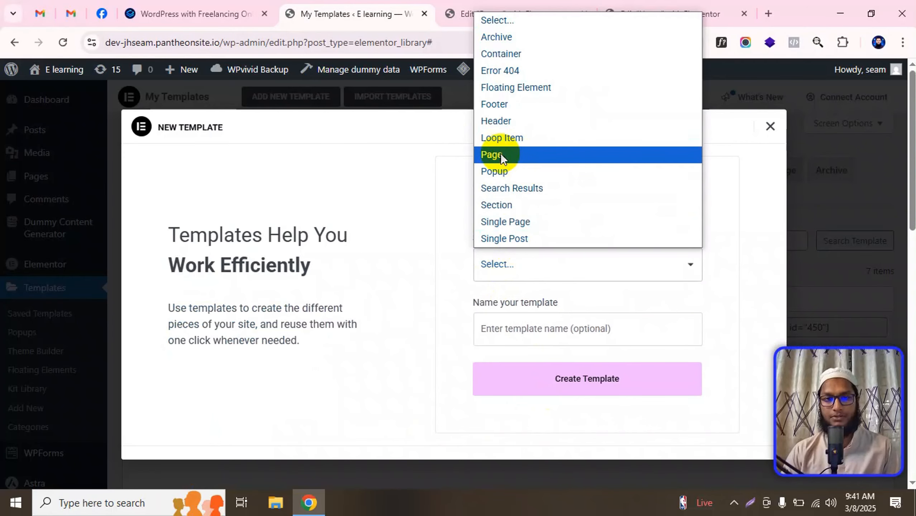
click(513, 171)
click(562, 342)
Step: Set the Home page's layout to Elementor Full Width and check the header and footer in its preview
click(636, 13)
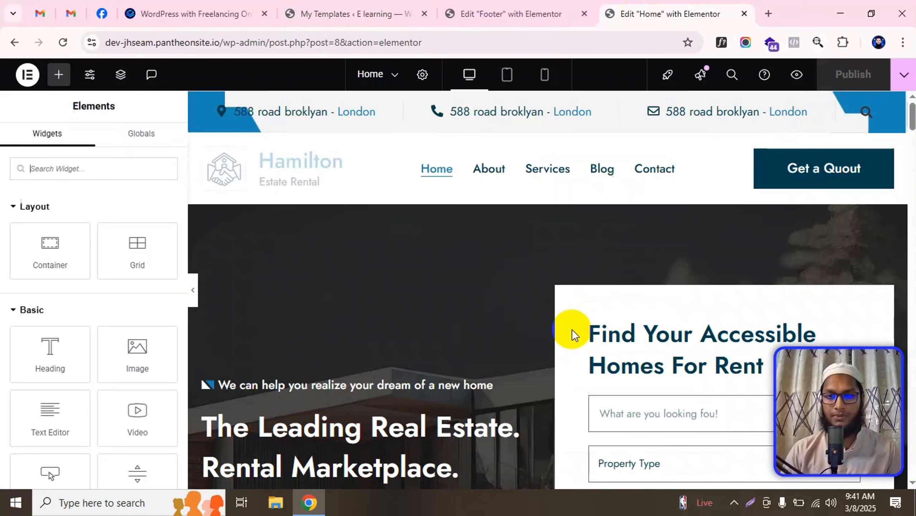
scroll(571, 329, down, 8)
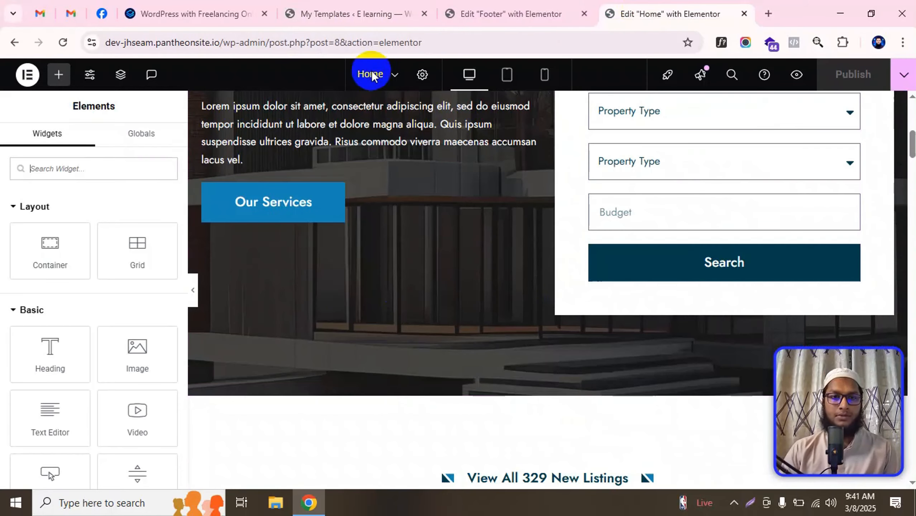
click(421, 76)
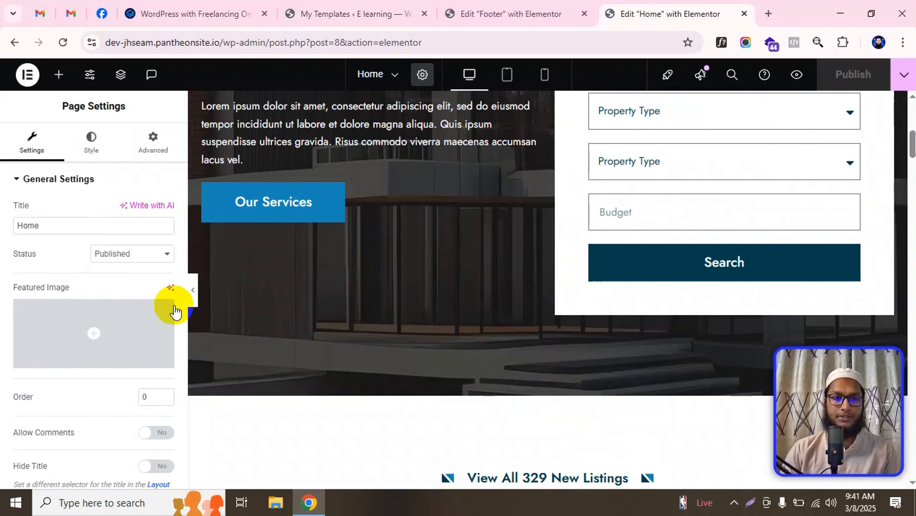
scroll(129, 419, down, 2)
click(136, 450)
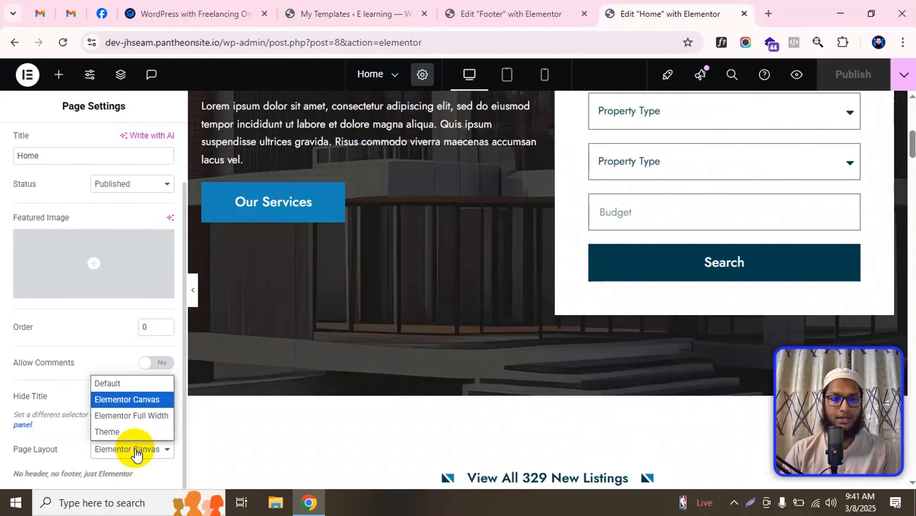
click(119, 416)
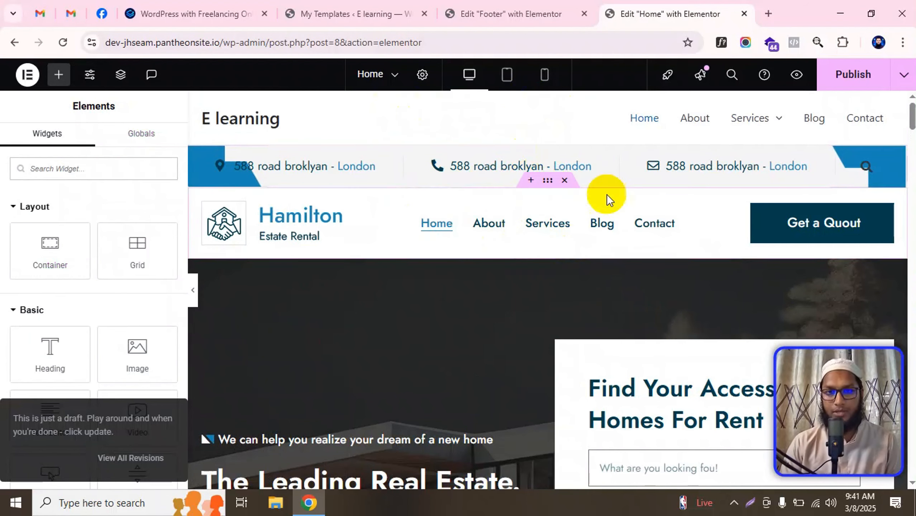
mouse_move(777, 118)
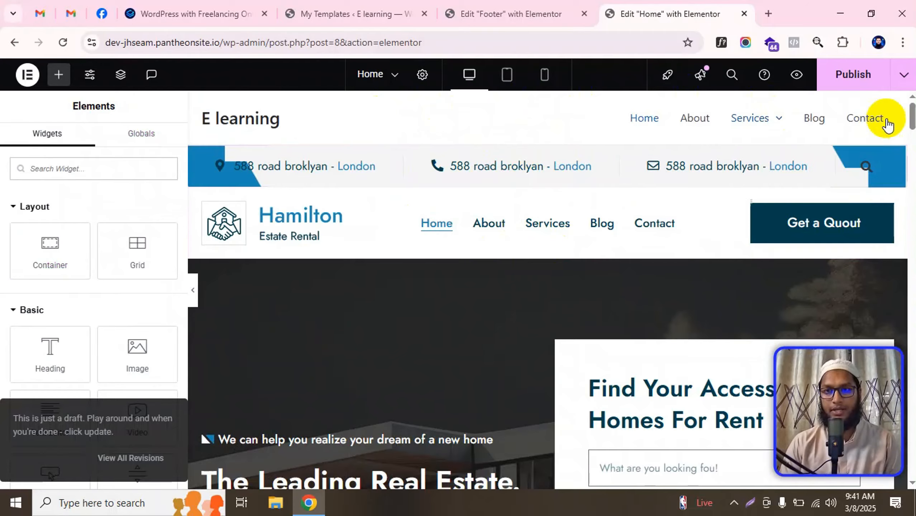
drag(911, 112, 913, 508)
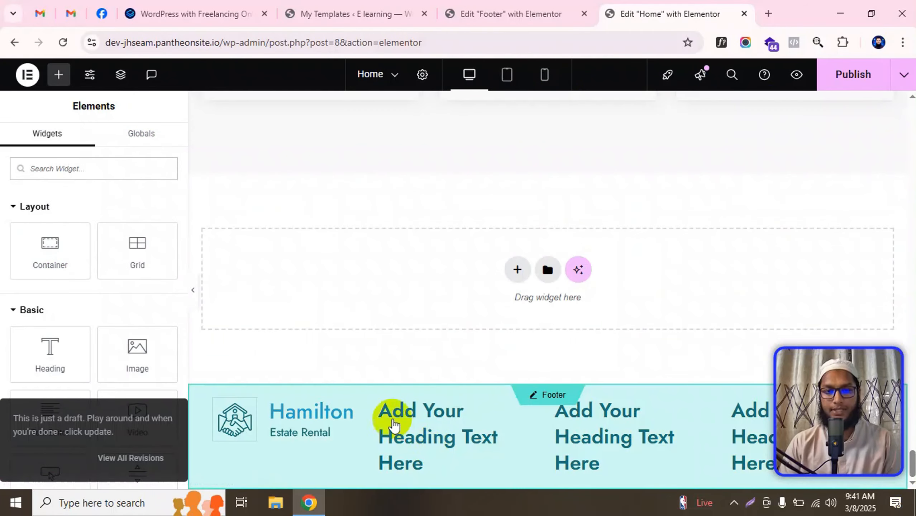
scroll(565, 310, up, 15)
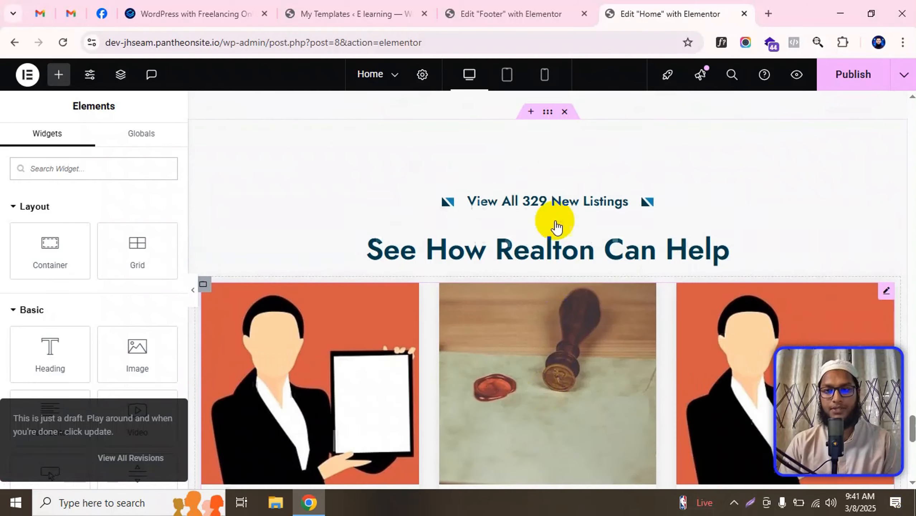
scroll(442, 195, up, 20)
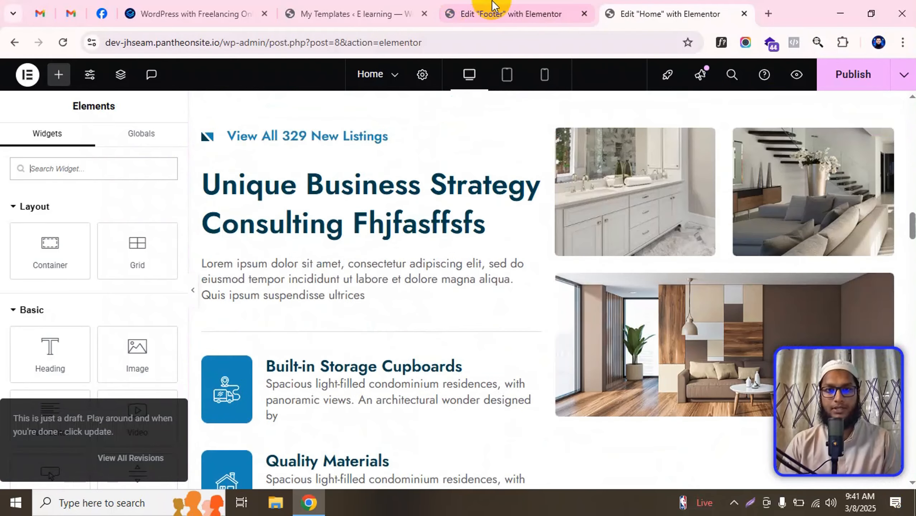
Step: In the Templates list's new template form, set the type to Header, name it "Header Template" and create it
click(494, 5)
click(378, 8)
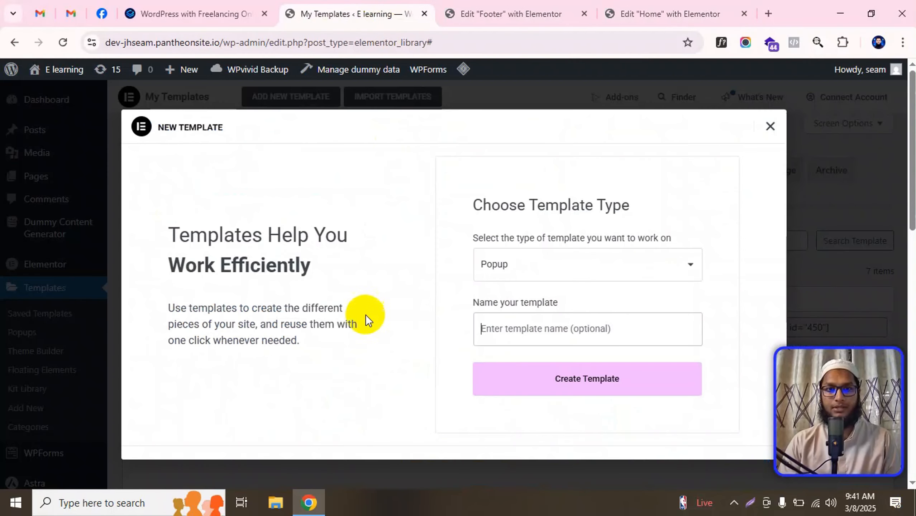
click(487, 262)
click(501, 121)
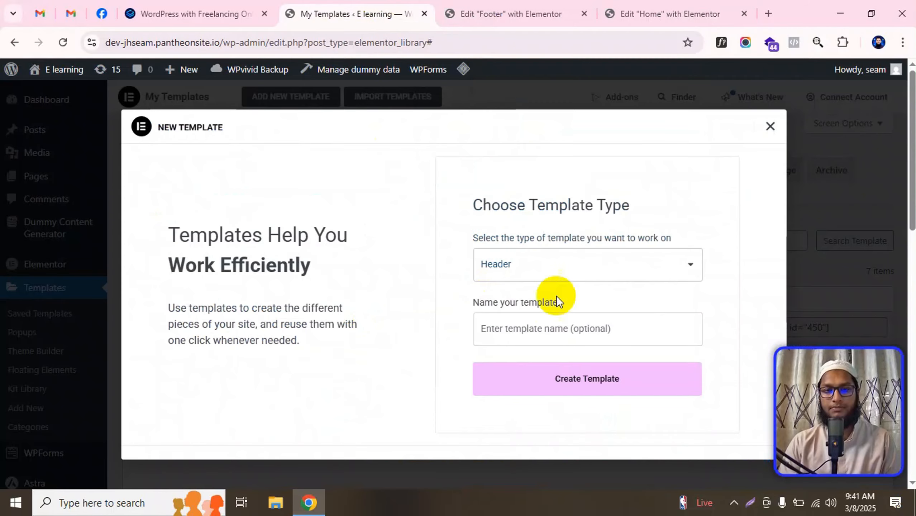
click(530, 325)
text(Hea)
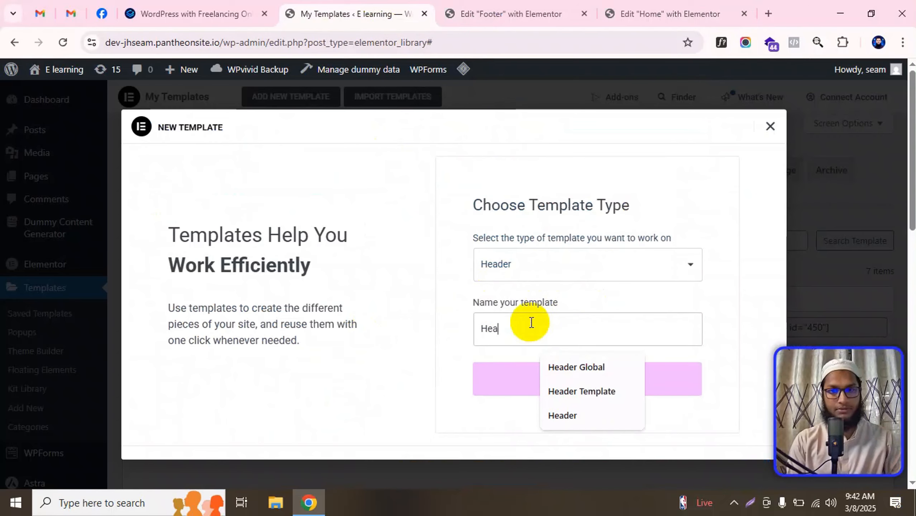
text(der Template)
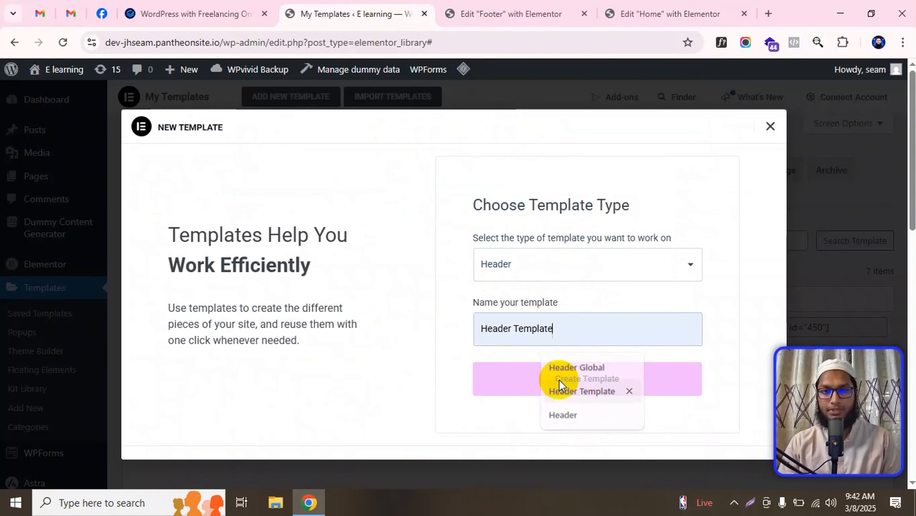
click(564, 391)
click(540, 376)
Step: Copy the contact bar container at the top of the Home page in its Elementor editor
click(541, 16)
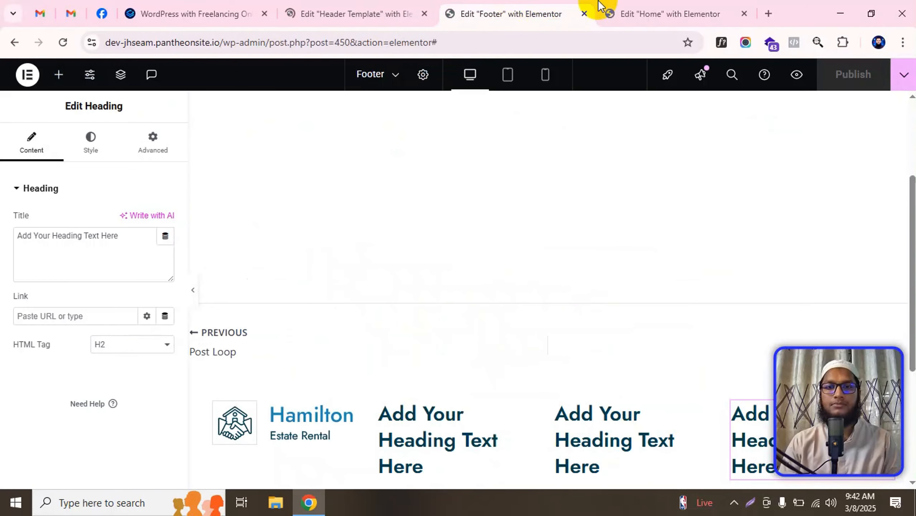
click(615, 14)
scroll(502, 109, up, 7)
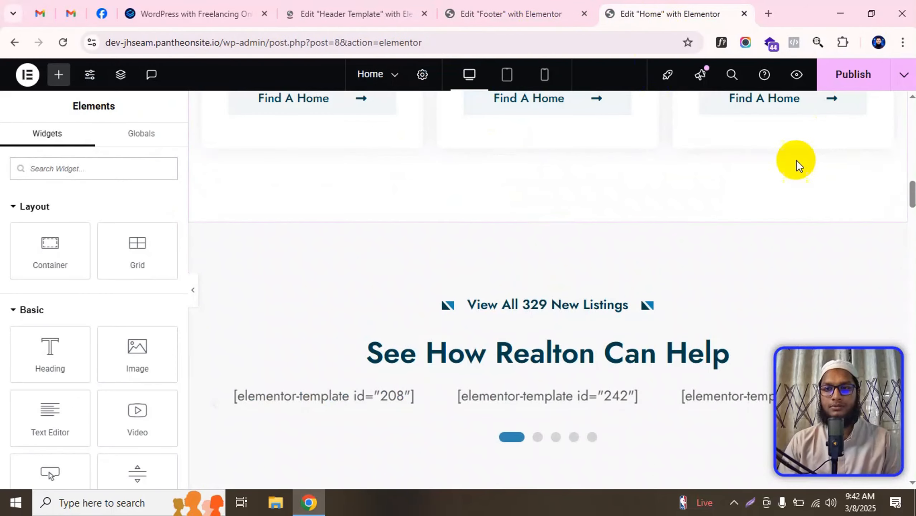
scroll(678, 161, up, 10)
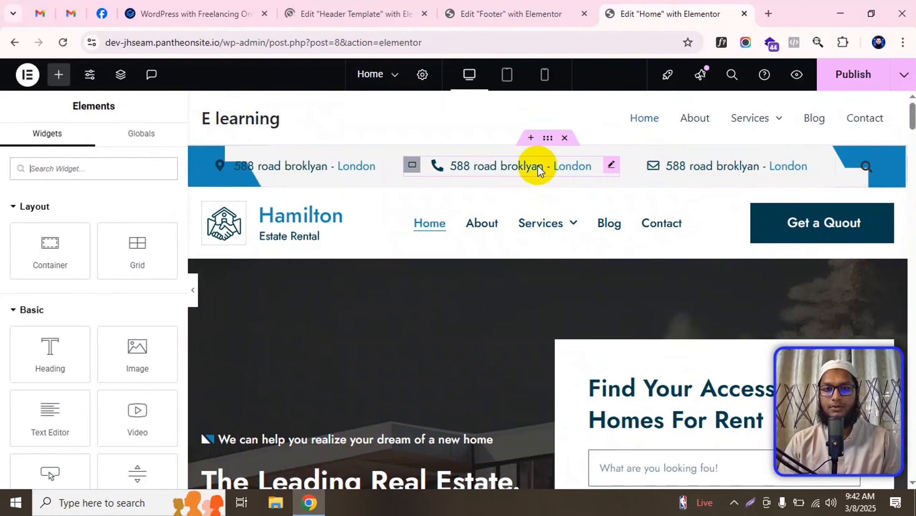
click(547, 140)
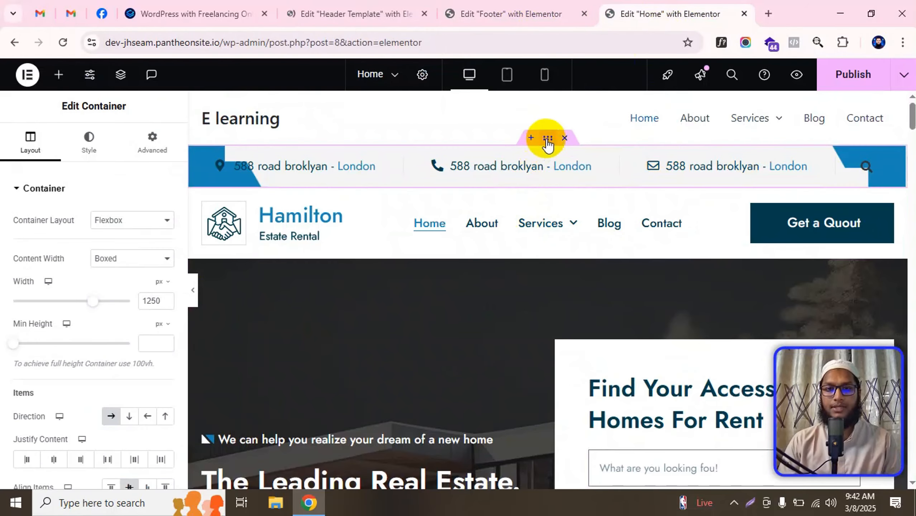
right_click(548, 143)
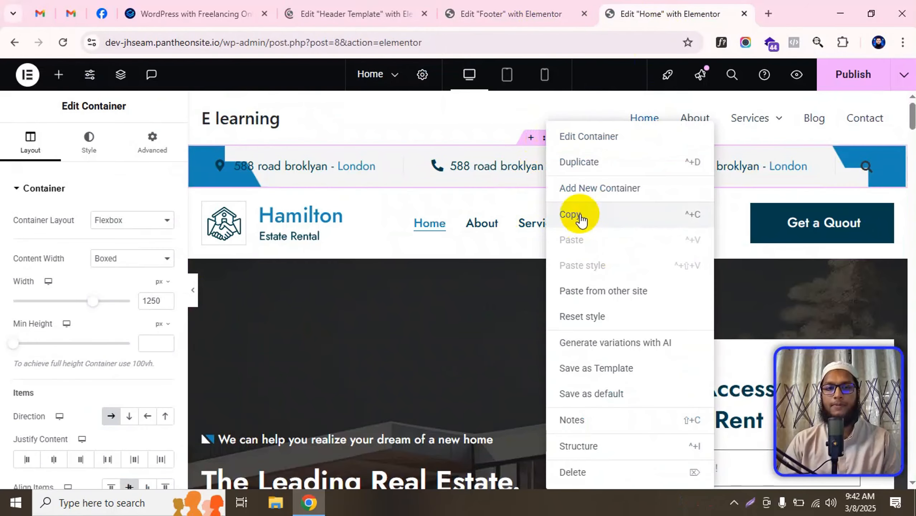
click(581, 216)
Step: Dismiss the template library in the Header Template editor and paste the contact bar container copied from the Home page
click(385, 15)
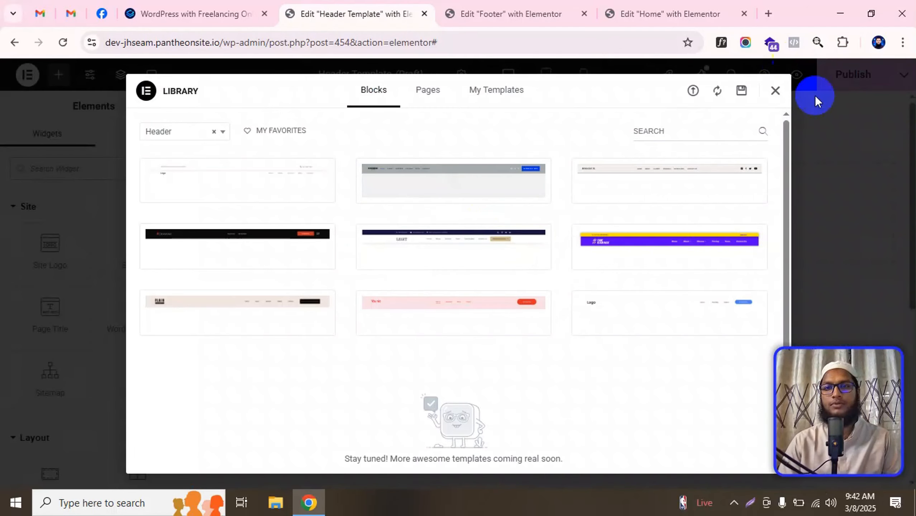
click(776, 91)
click(477, 4)
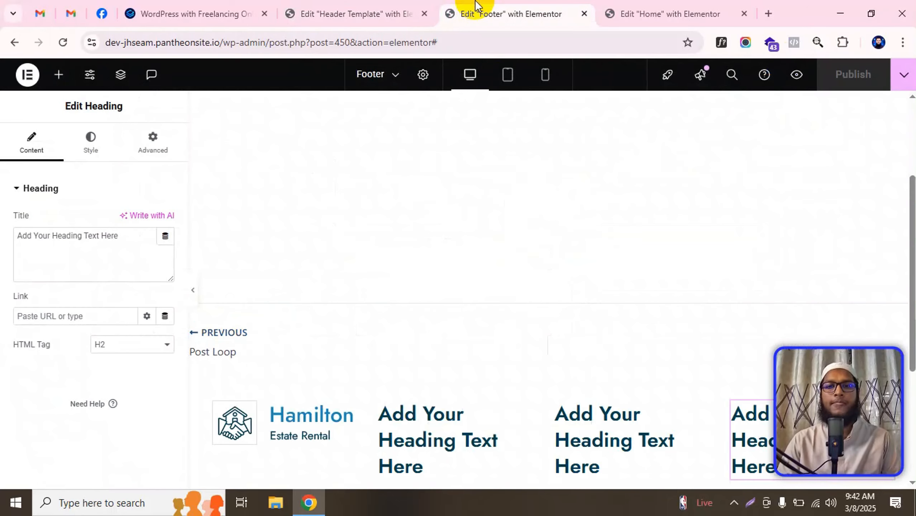
click(670, 13)
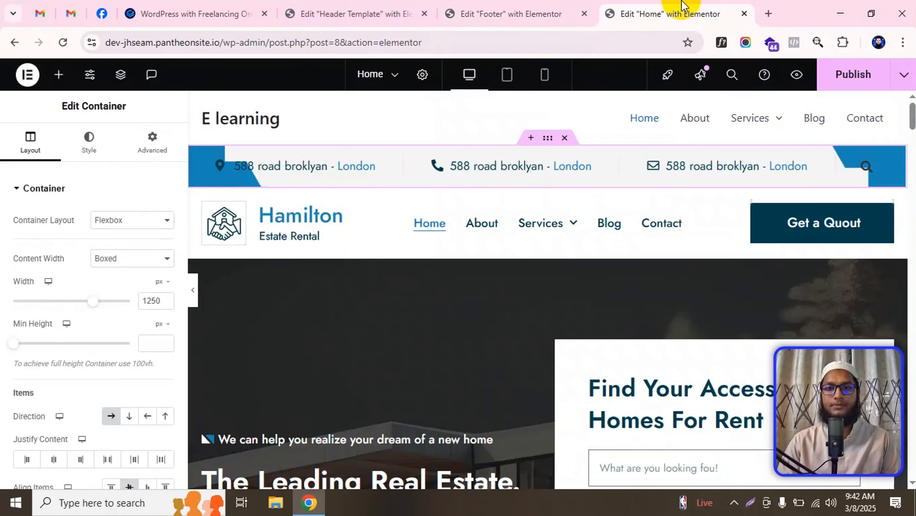
right_click(548, 142)
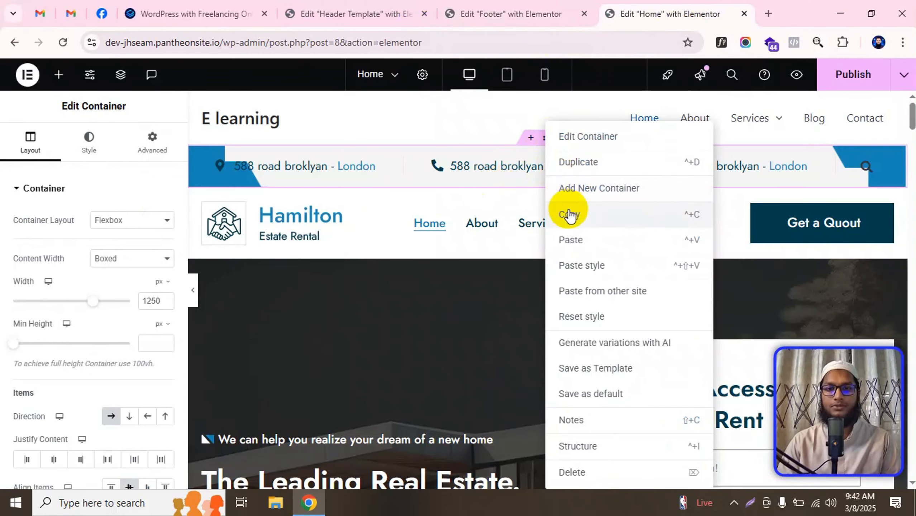
click(353, 13)
right_click(420, 195)
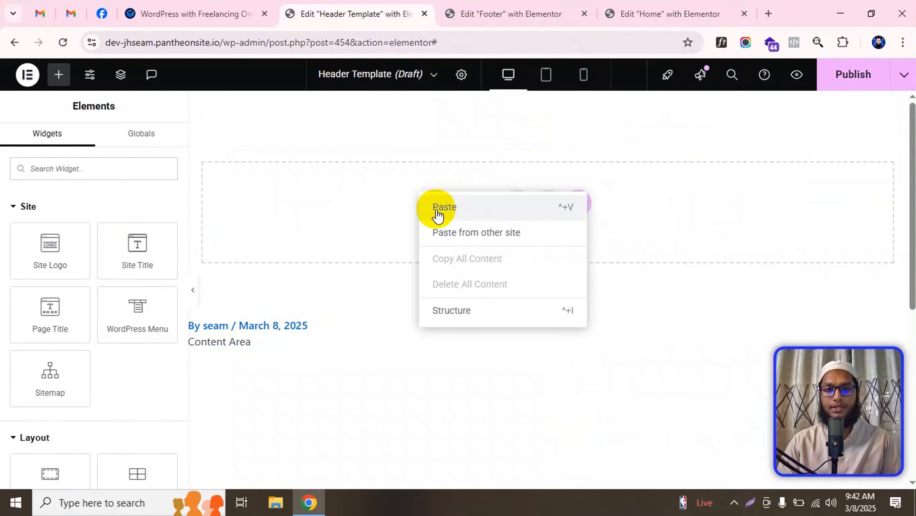
click(443, 207)
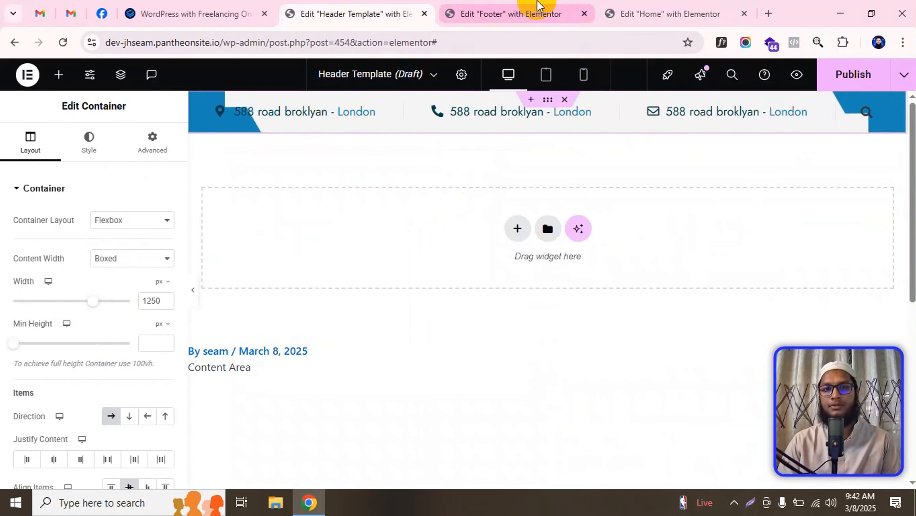
Step: Copy the Home page's logo and navigation menu container and paste it below the contact bar in the Header Template
click(542, 11)
click(634, 14)
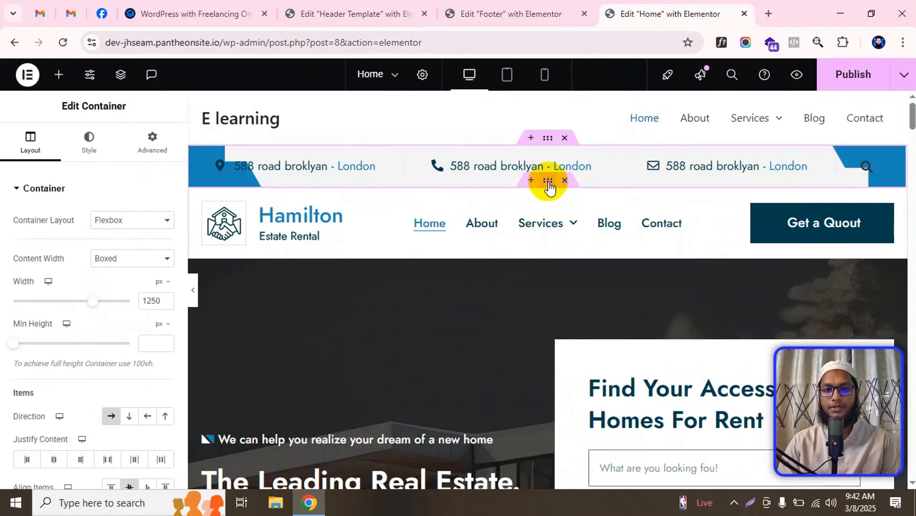
right_click(548, 183)
click(577, 220)
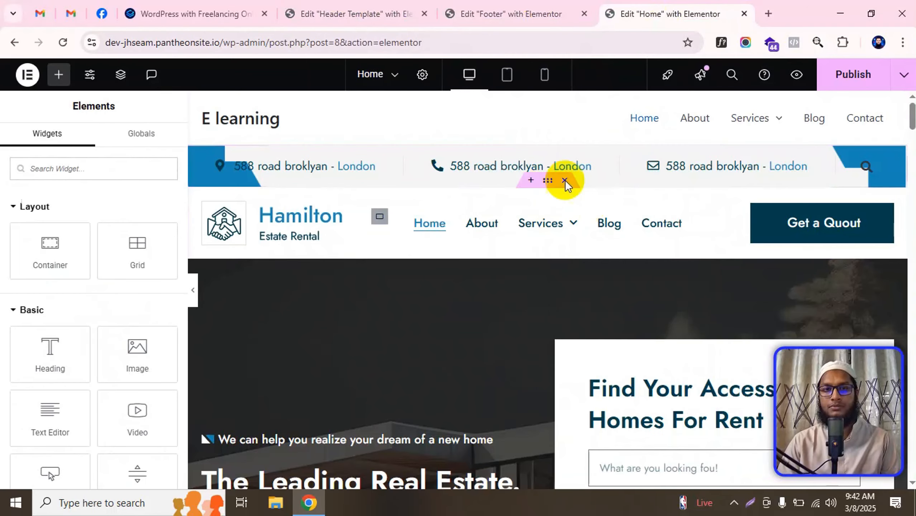
click(375, 13)
right_click(403, 242)
click(415, 244)
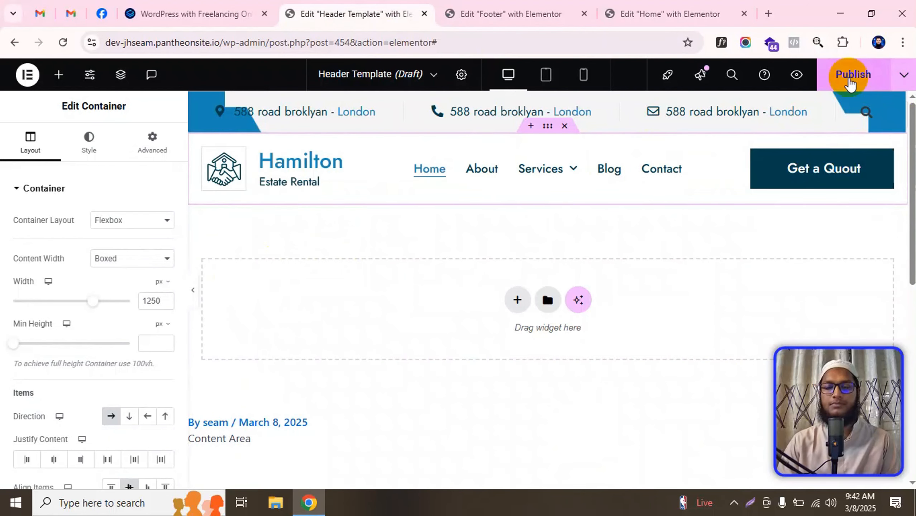
Step: Publish the Header Template with the display condition Include Entire Site
click(850, 75)
click(460, 369)
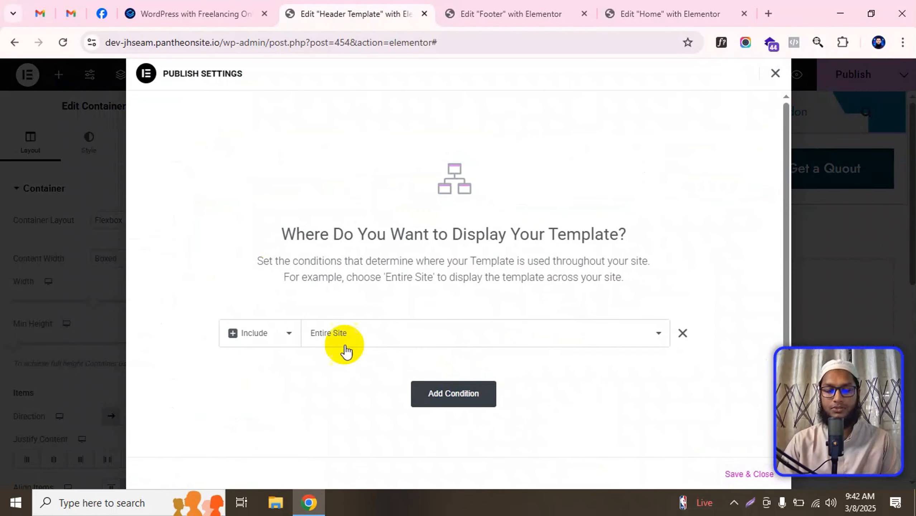
click(756, 474)
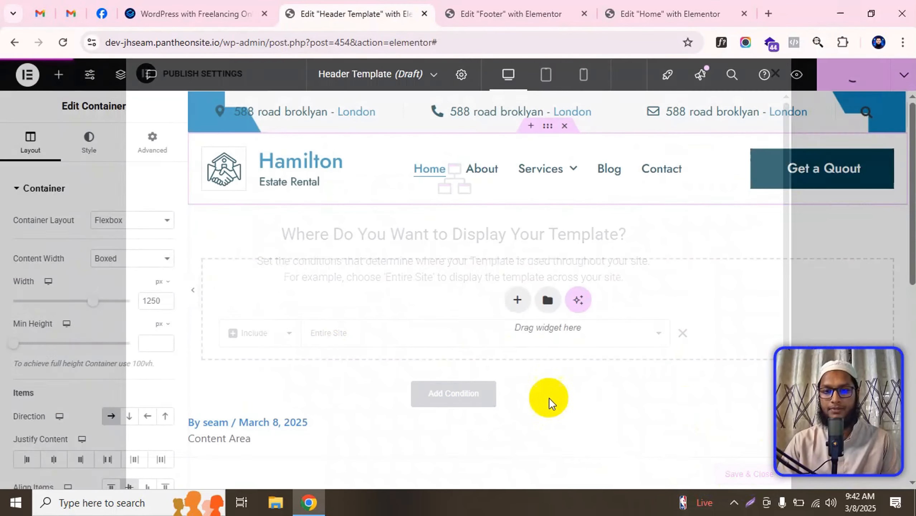
Step: Close the Footer editor, then delete the contact bar and navigation containers from the top of the Home page and save
click(550, 8)
click(668, 13)
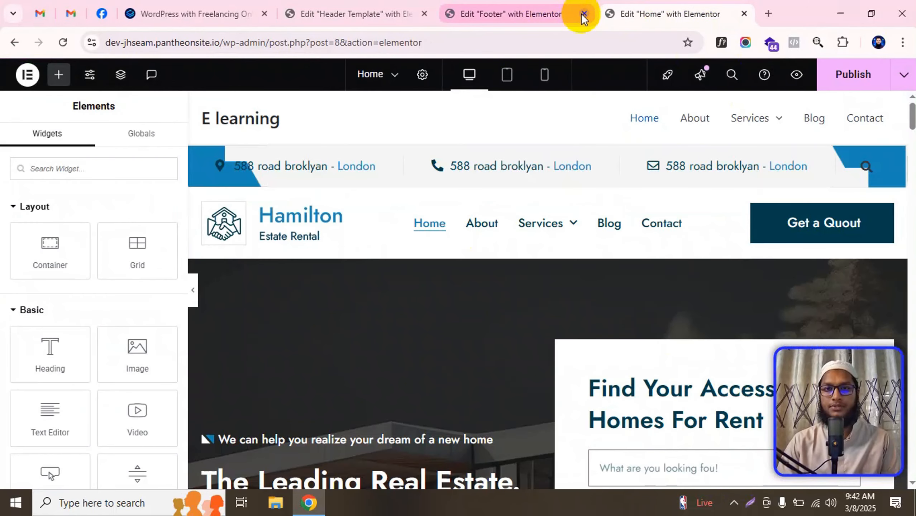
click(584, 13)
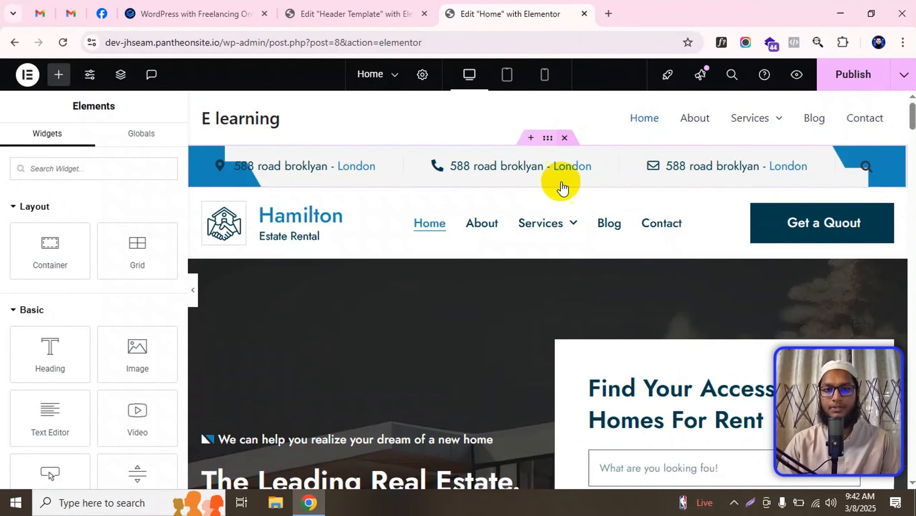
click(565, 138)
click(566, 139)
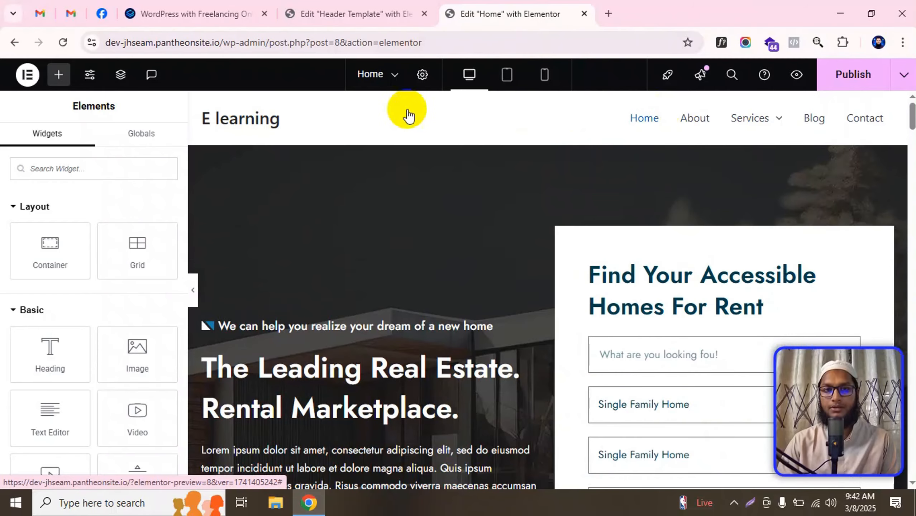
click(421, 80)
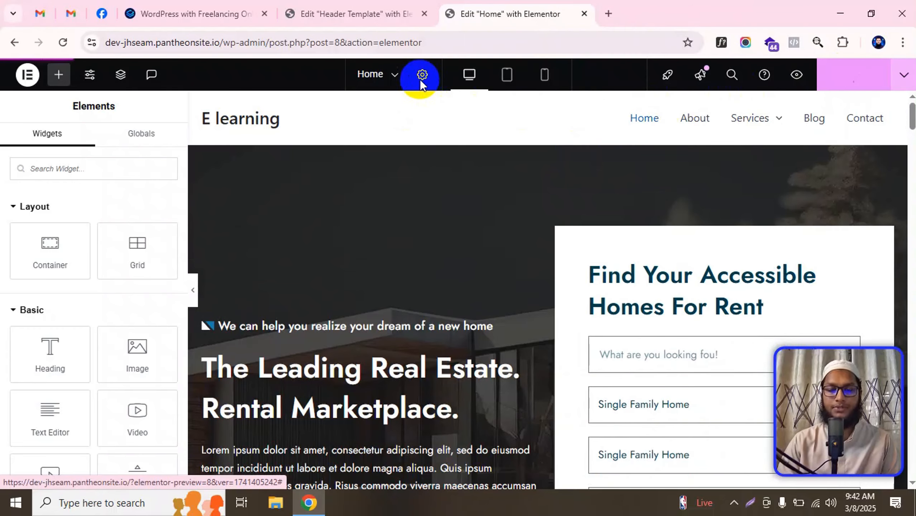
Step: Copy the site's root address from the Header Template editor and open it in a new browser tab
click(383, 7)
click(214, 8)
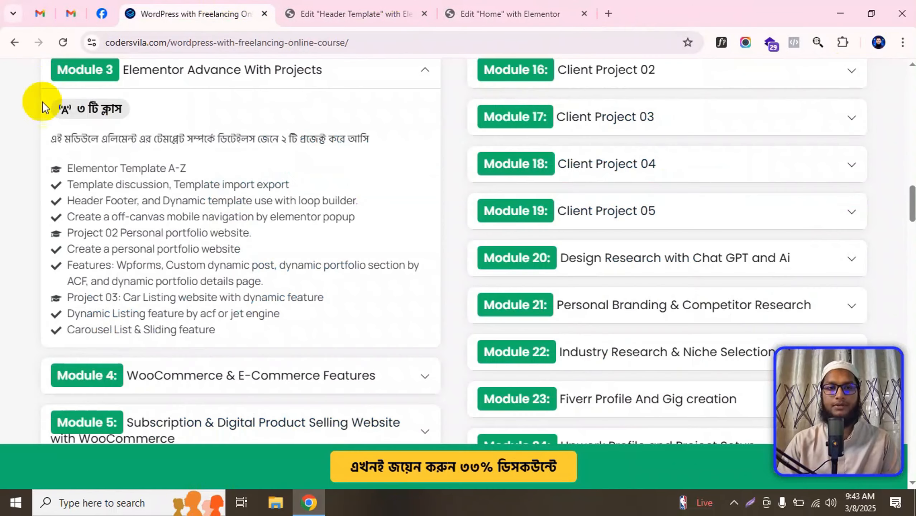
click(369, 7)
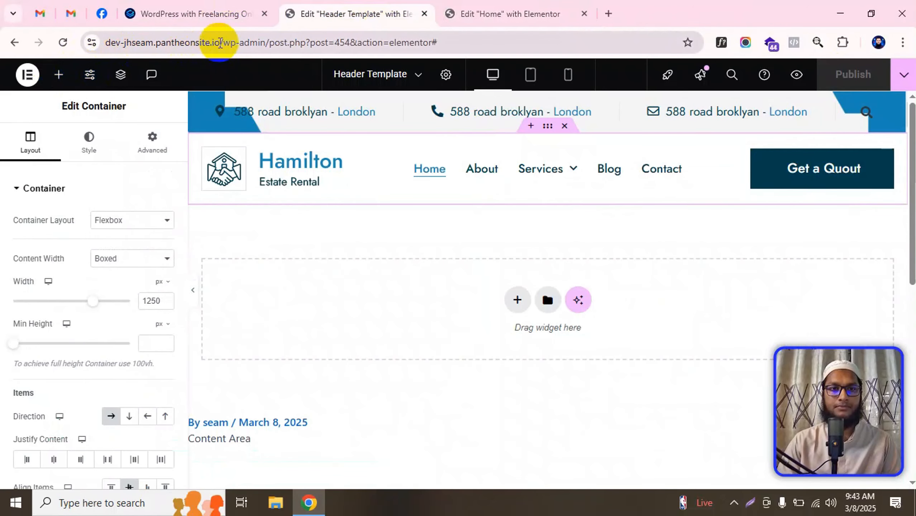
drag(221, 43, 38, 56)
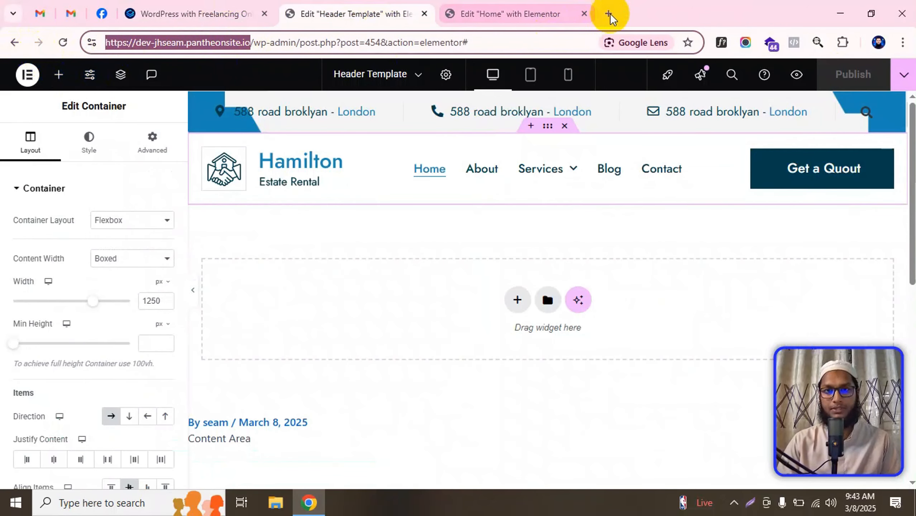
click(608, 13)
right_click(487, 44)
click(573, 177)
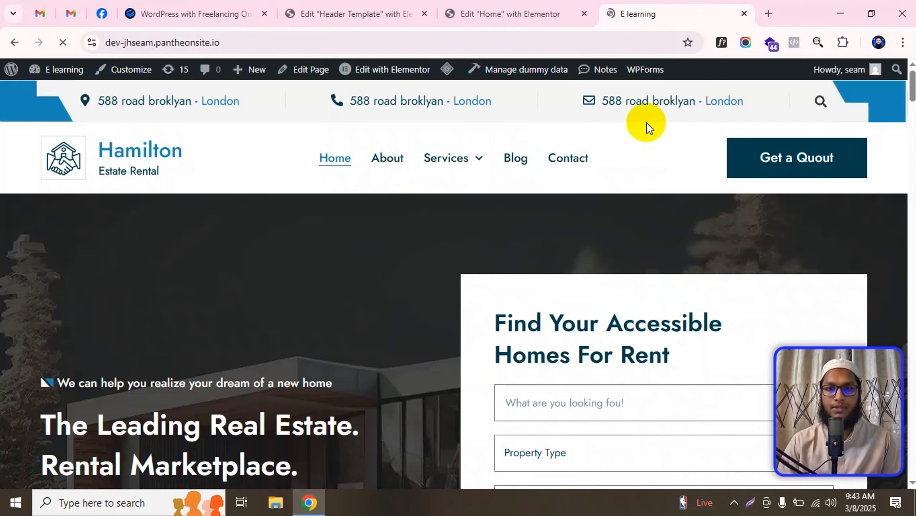
Step: Examine the live Home page from its header down through the page sections to the contact form
scroll(289, 214, down, 5)
scroll(301, 217, up, 5)
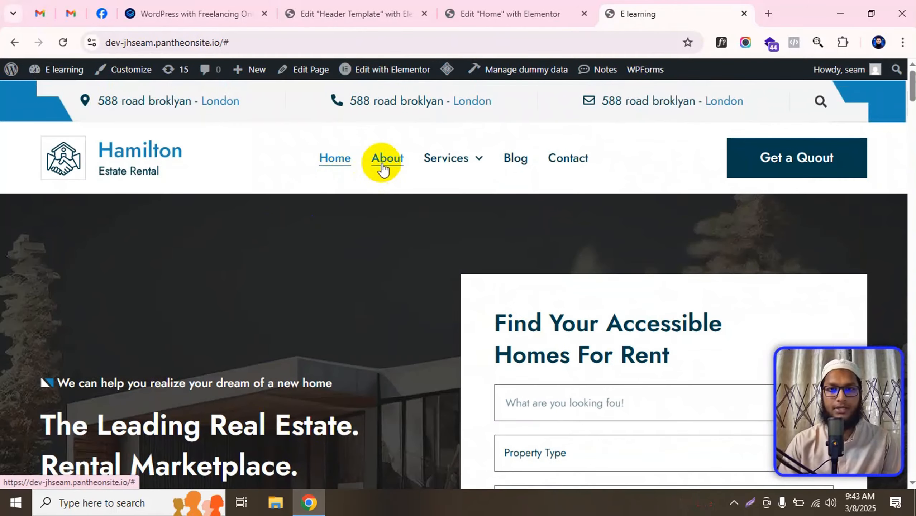
scroll(374, 244, down, 10)
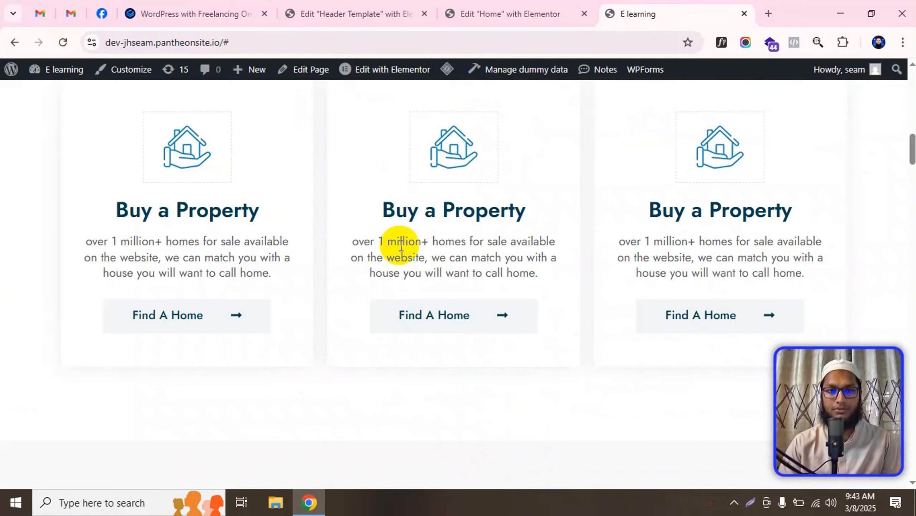
scroll(399, 241, down, 15)
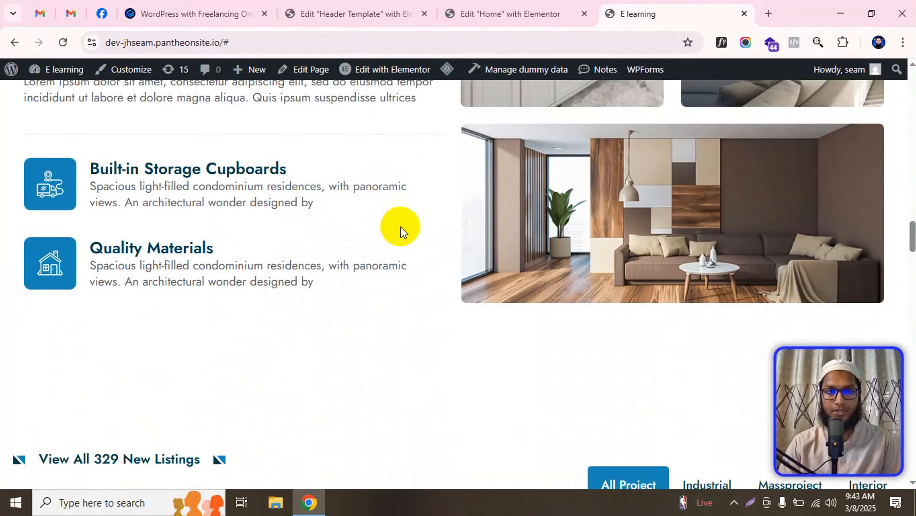
scroll(387, 224, up, 10)
scroll(379, 314, down, 5)
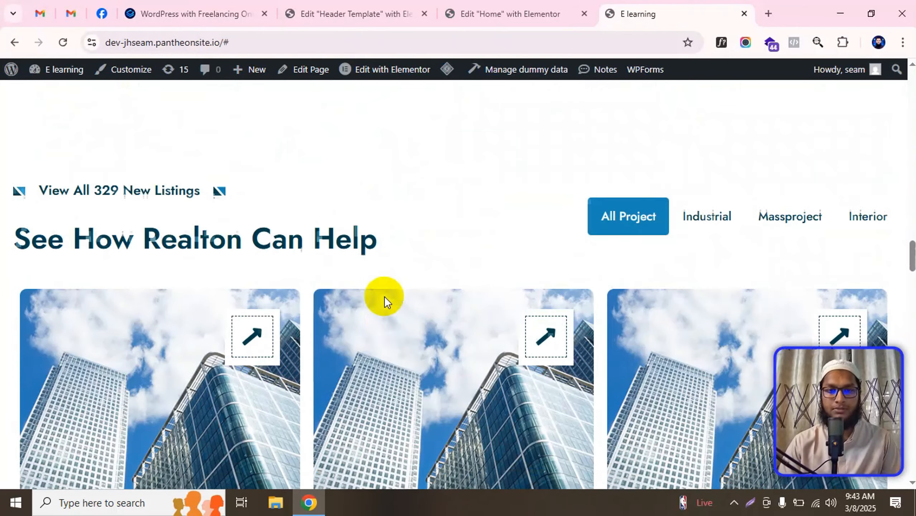
scroll(386, 300, down, 10)
scroll(387, 303, up, 3)
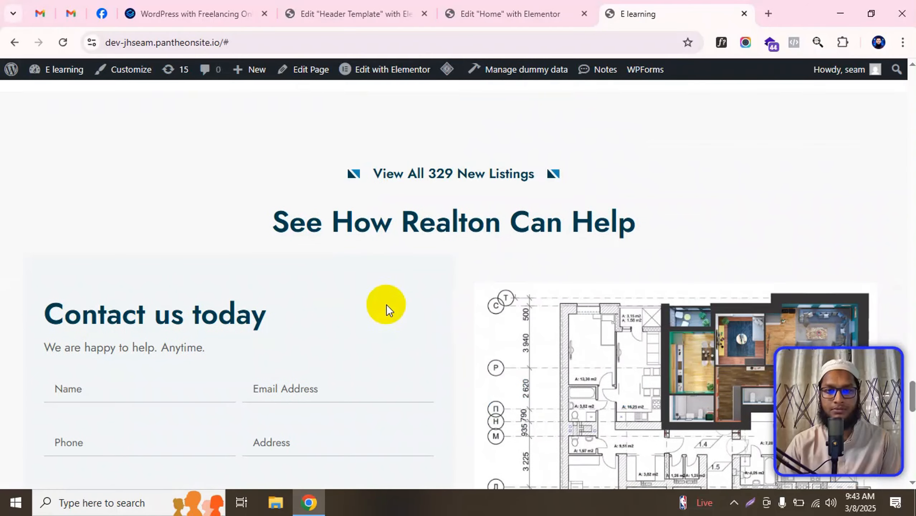
Step: Open the "Et aut provident in." blog post from the Home page and check its header and footer
scroll(387, 300, up, 10)
click(401, 284)
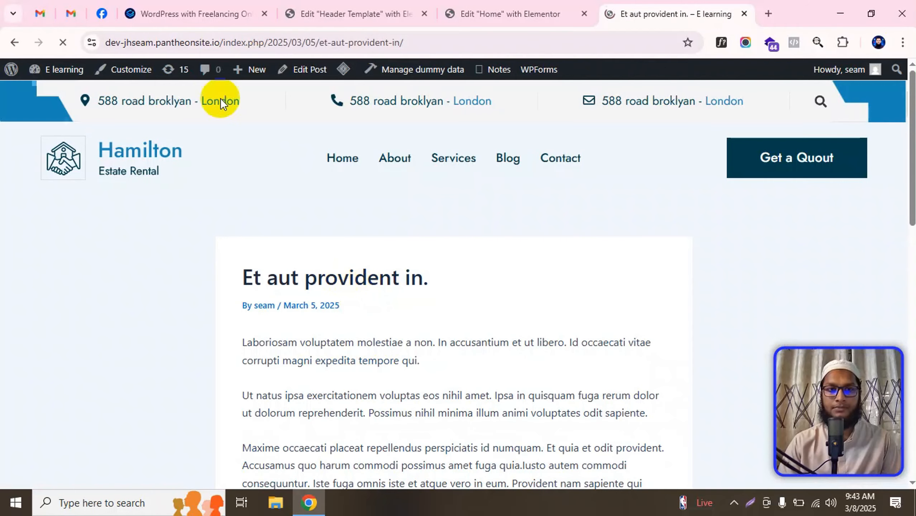
scroll(373, 235, down, 20)
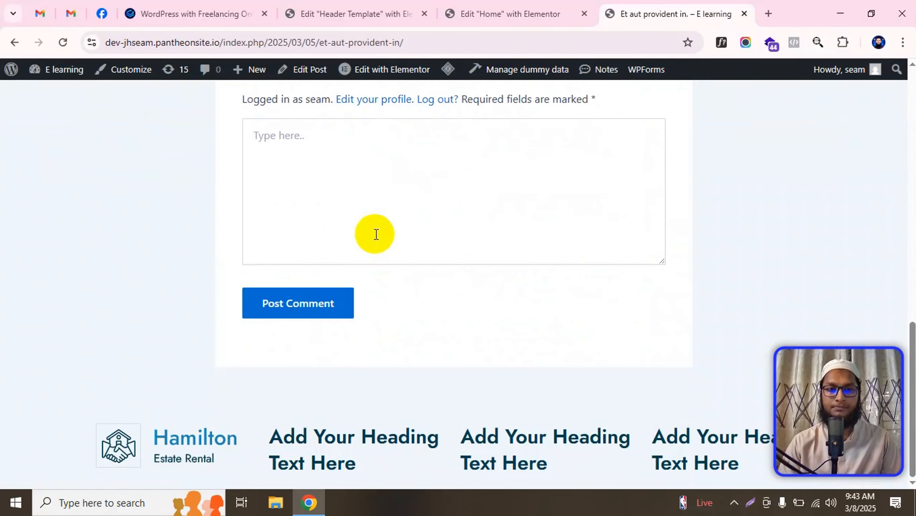
Step: Review the open blog post from its footer up to its header, and return to the Home page
scroll(254, 440, up, 2)
scroll(368, 393, down, 2)
scroll(495, 217, up, 10)
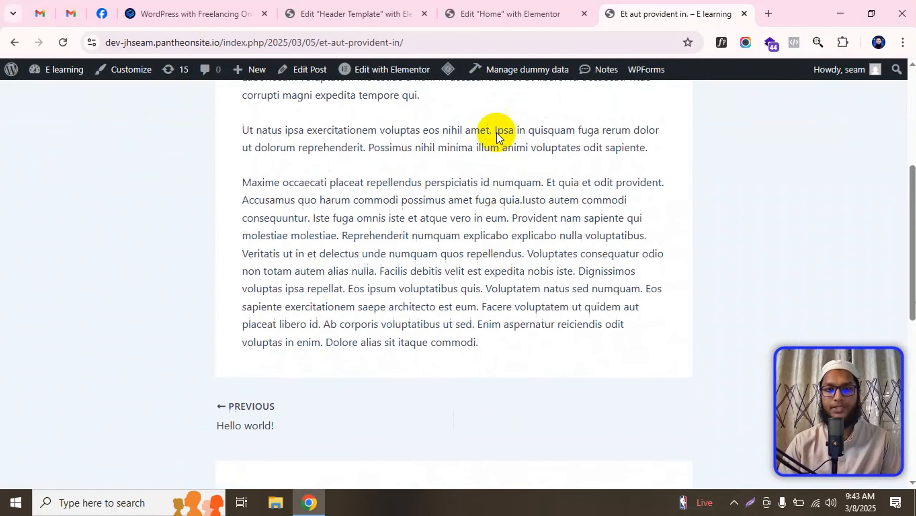
scroll(496, 137, up, 6)
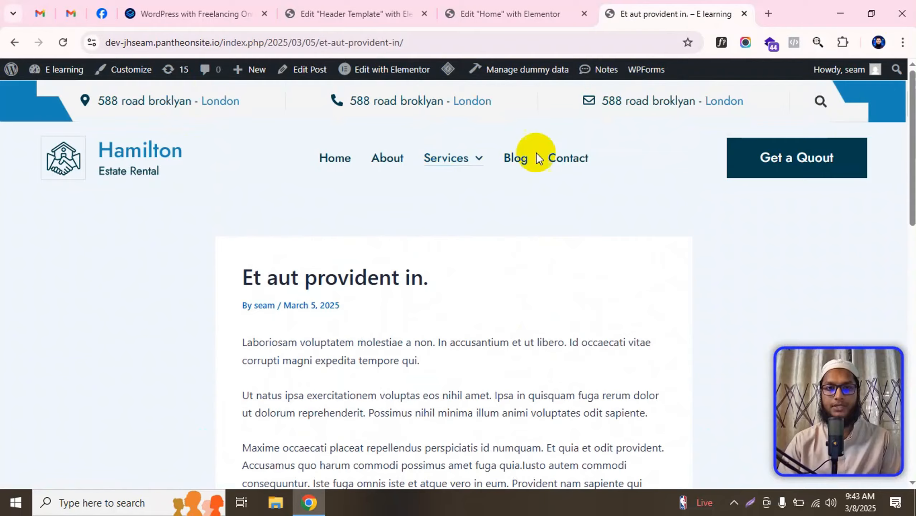
click(14, 42)
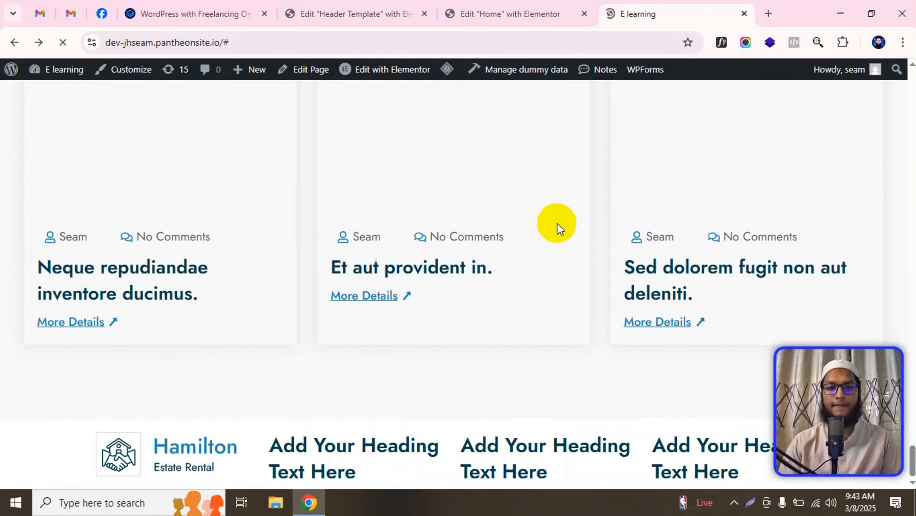
Step: Look through the live Home page's contact form, video and property sections and go back up to its header
scroll(773, 248, up, 20)
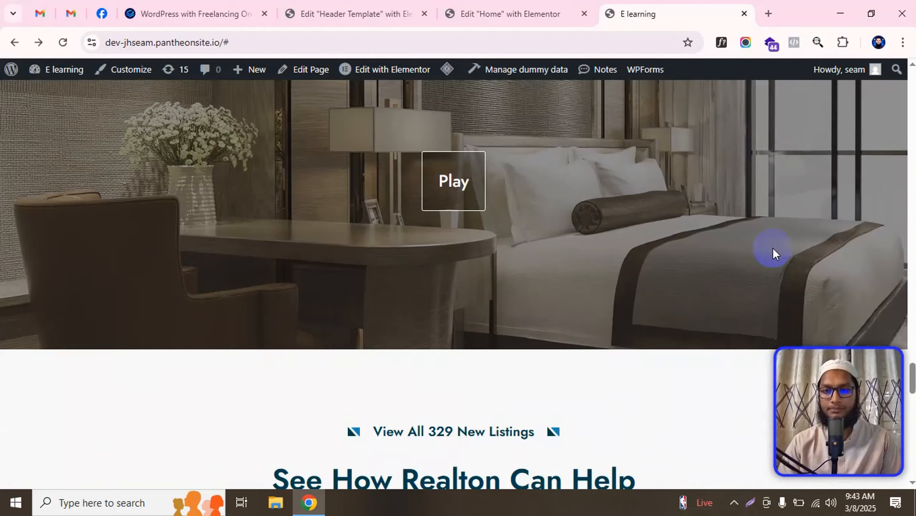
scroll(774, 248, down, 12)
scroll(777, 247, down, 8)
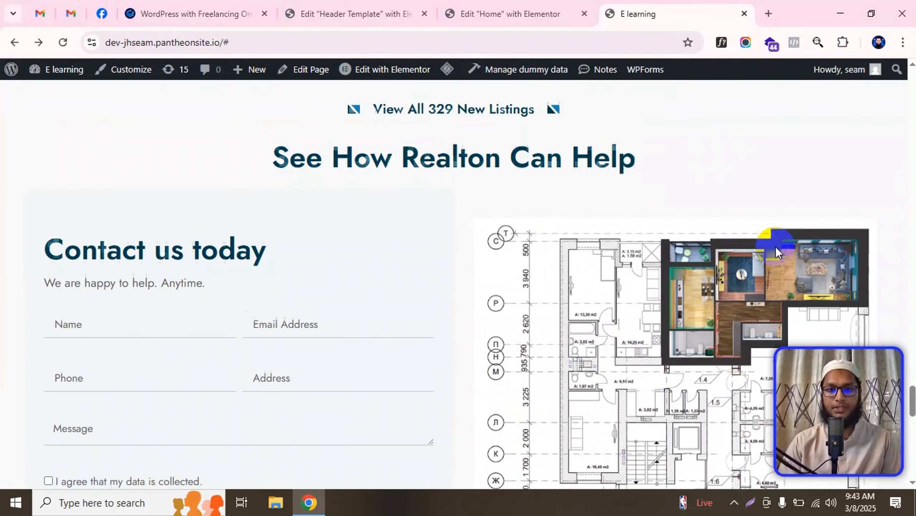
scroll(754, 245, up, 2)
scroll(513, 274, down, 8)
scroll(542, 271, up, 18)
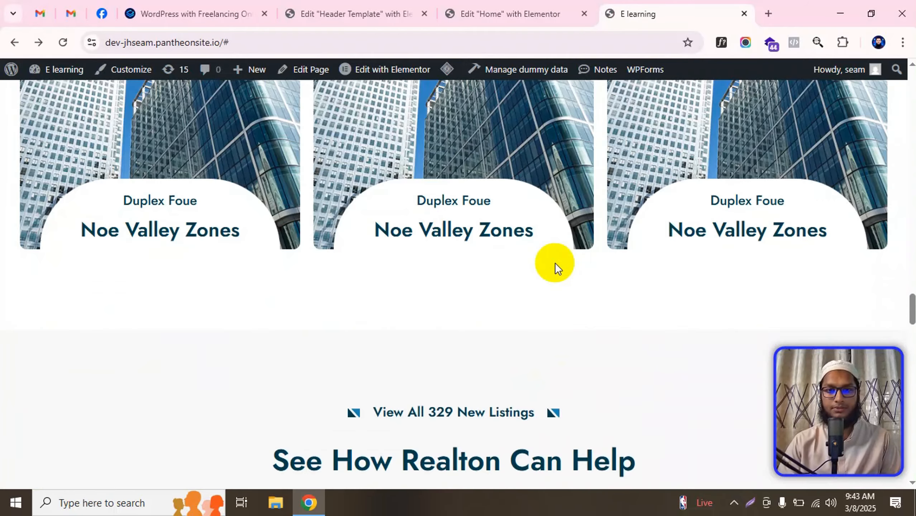
drag(911, 261, 912, 86)
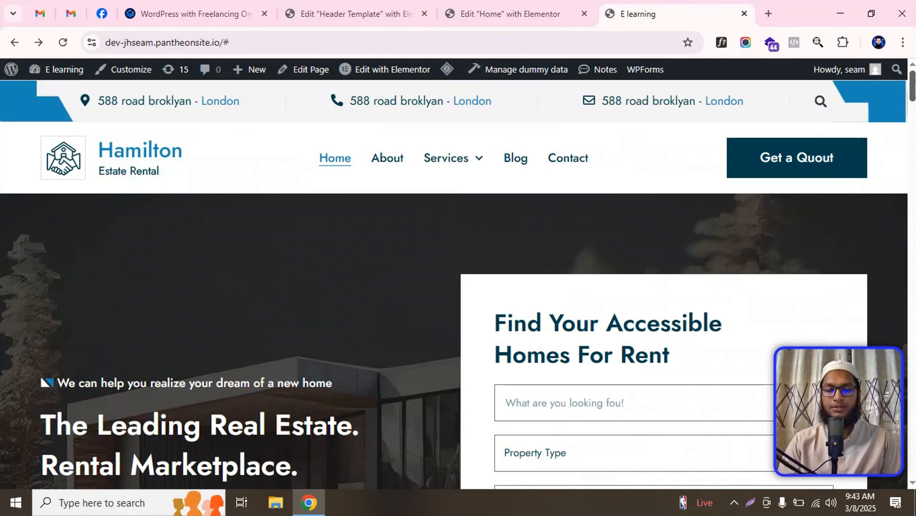
Step: Close the live site tab and exit the Header Template editor to its WordPress edit page
click(744, 14)
click(548, 14)
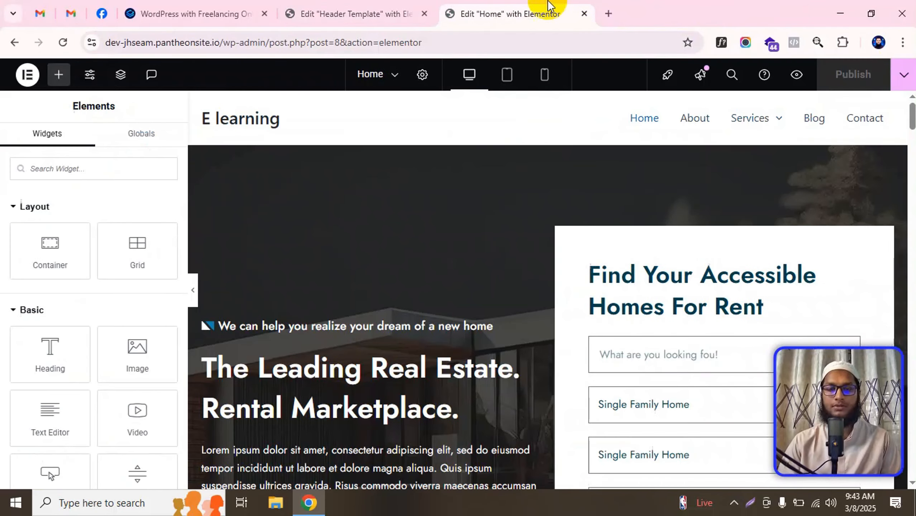
click(408, 15)
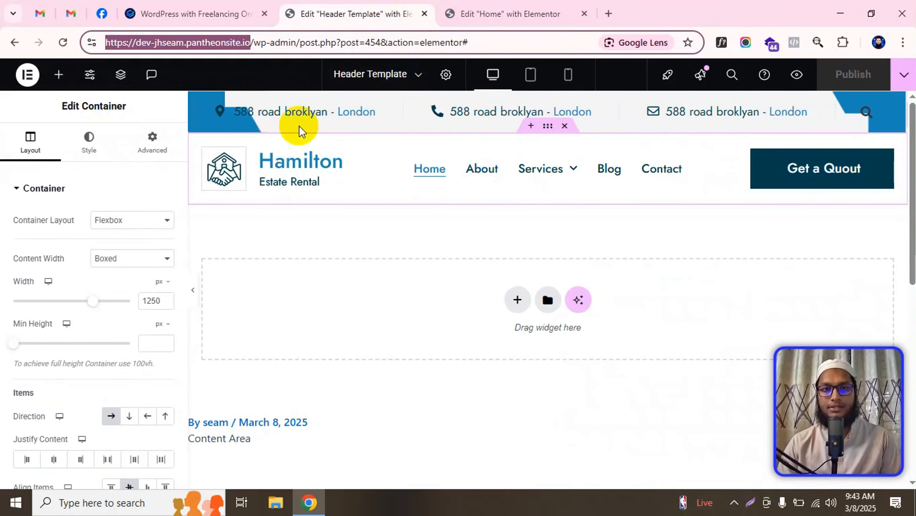
click(27, 75)
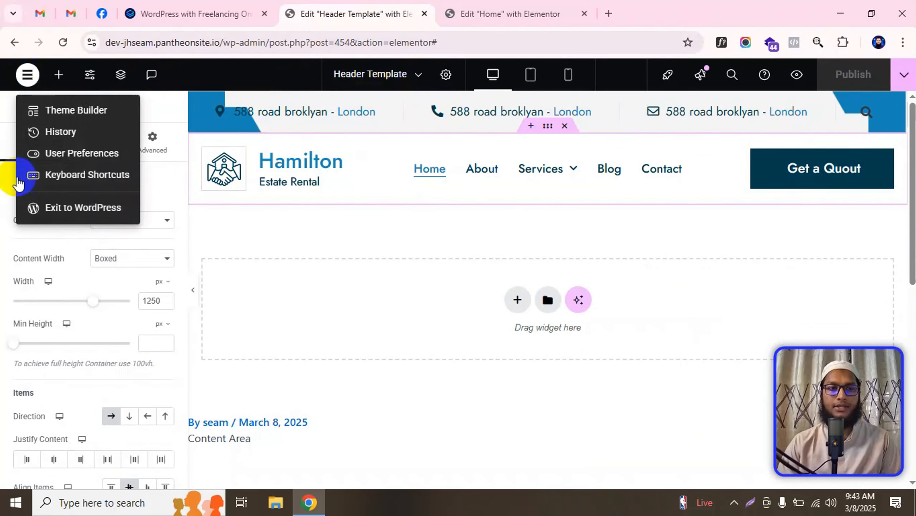
click(45, 207)
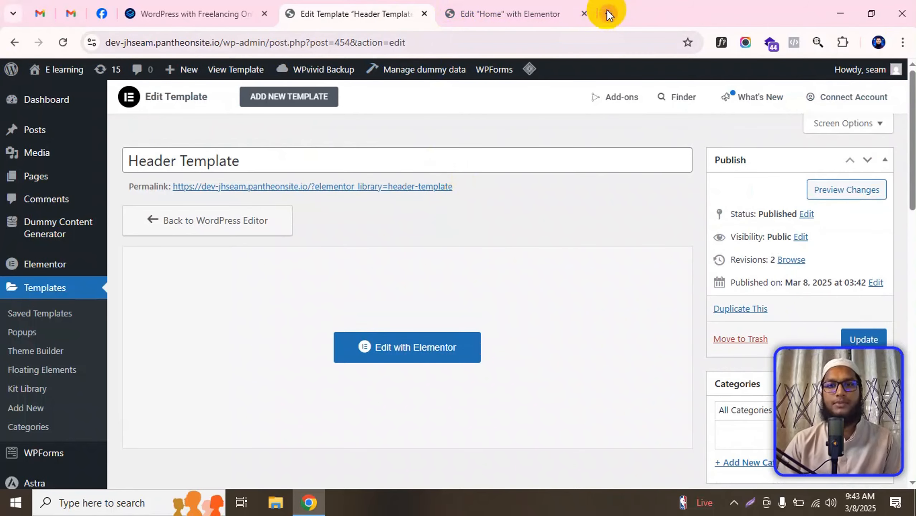
Step: Open craftsbeefy.com in a new browser tab and look over its desktop header and home page products
click(609, 13)
text(craf)
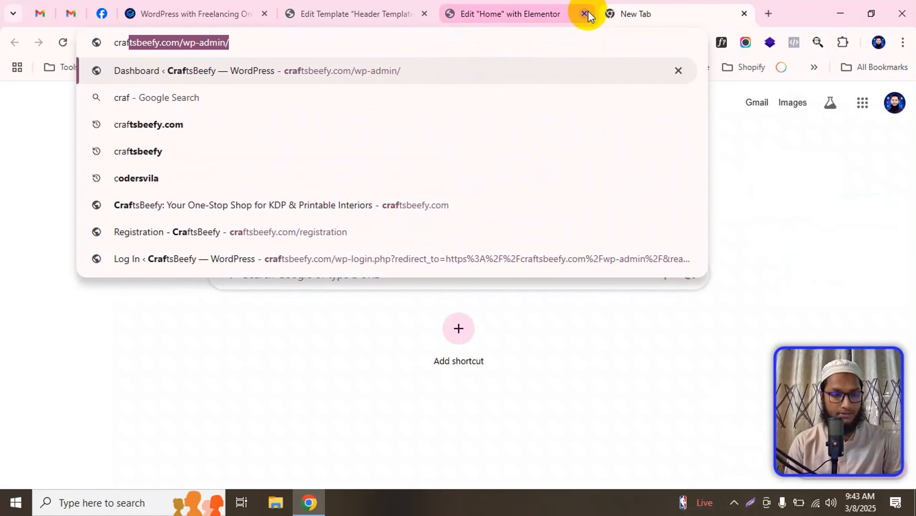
text(tsbeefy.com/wp-)
key(BackSpace)
key(BackSpace)
key(BackSpace)
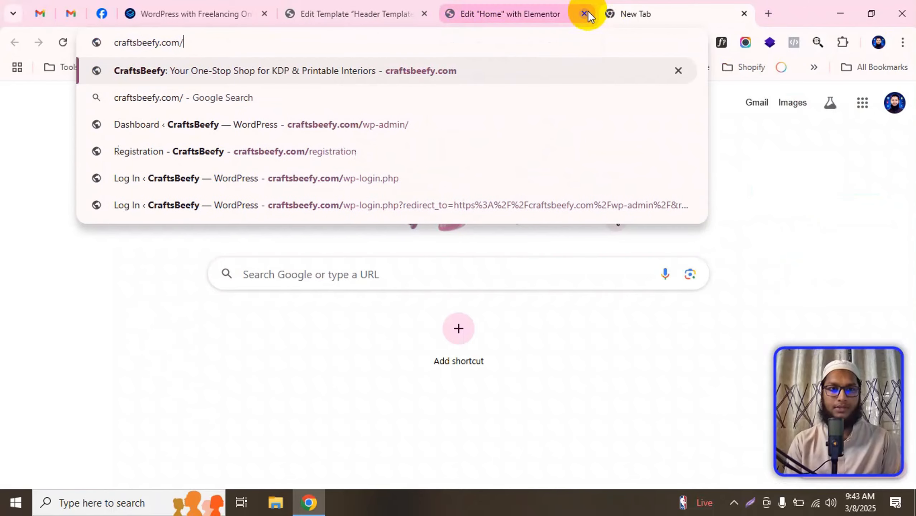
key(Return)
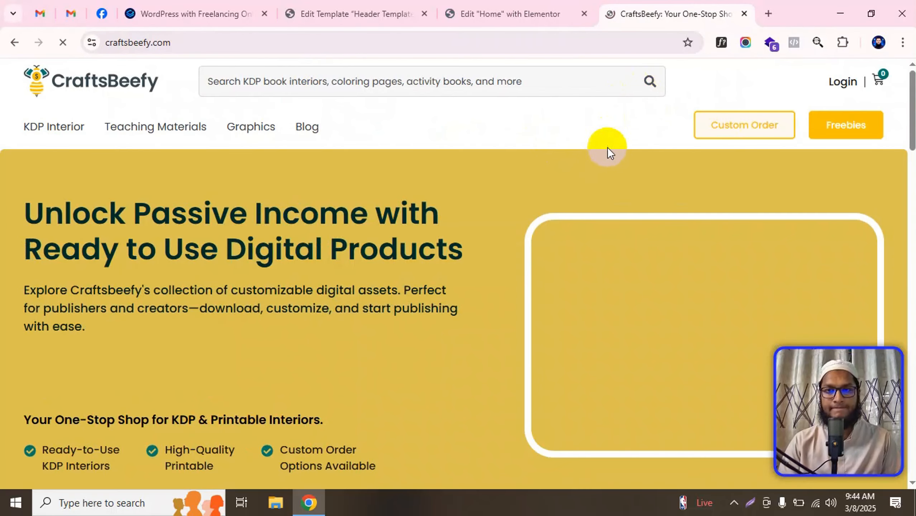
scroll(476, 199, down, 15)
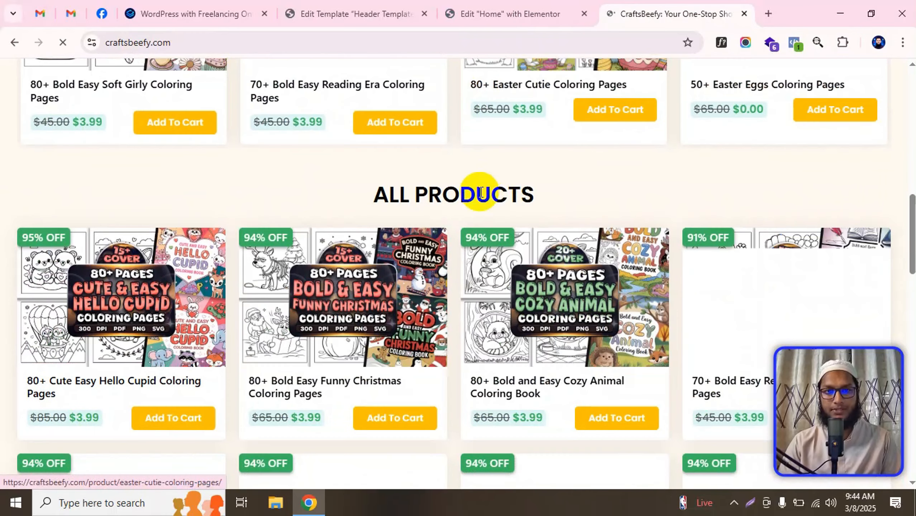
scroll(481, 194, up, 15)
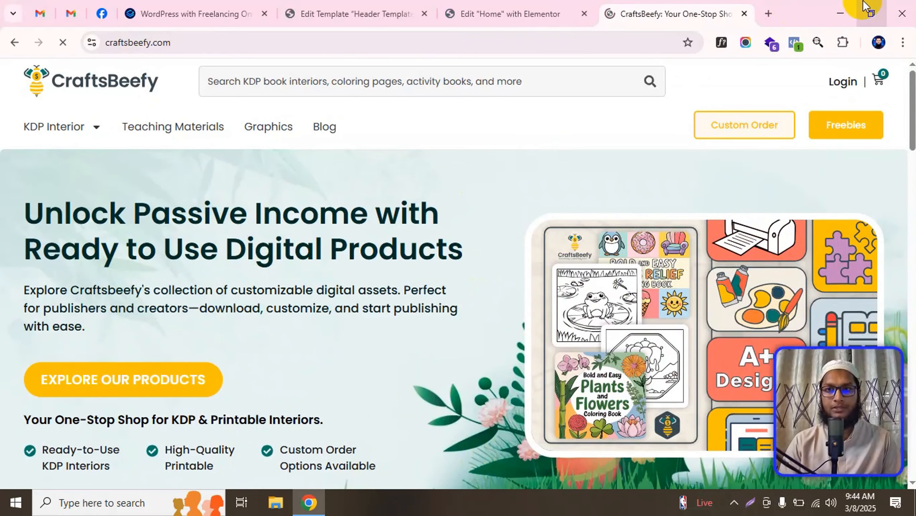
Step: Narrow the browser window to mobile width and examine the CraftsBeefy off-canvas menu, closing it again
click(867, 7)
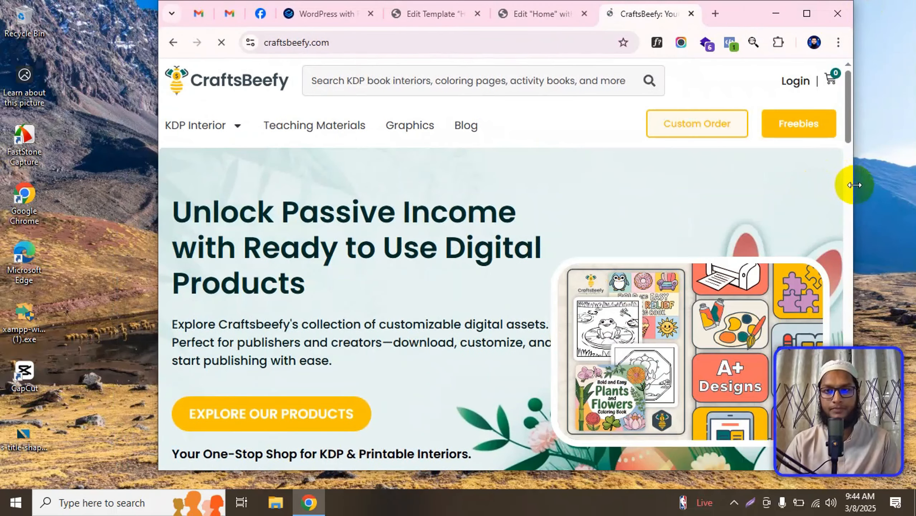
drag(855, 185, 495, 185)
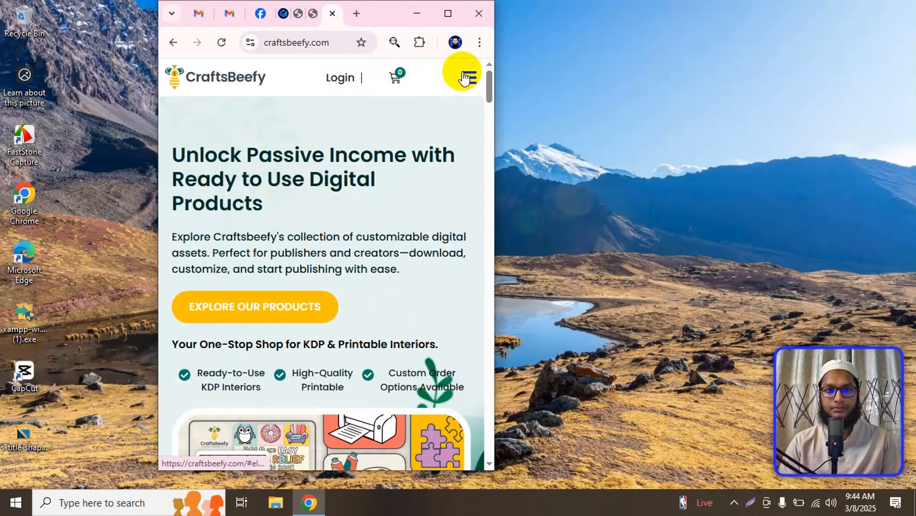
click(469, 79)
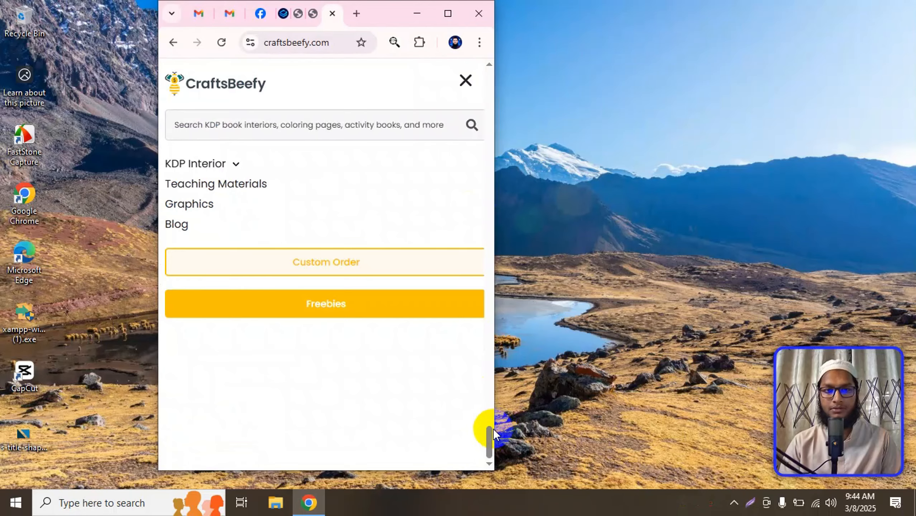
drag(490, 434, 475, 72)
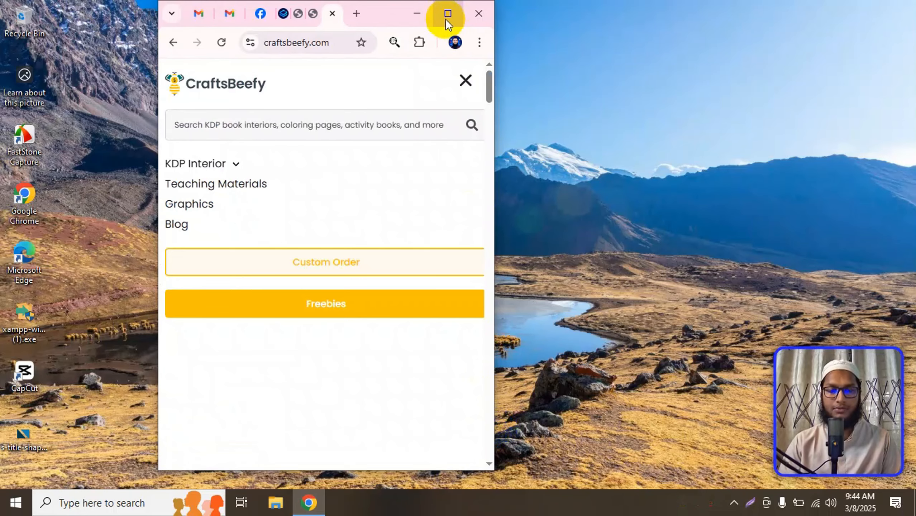
click(466, 81)
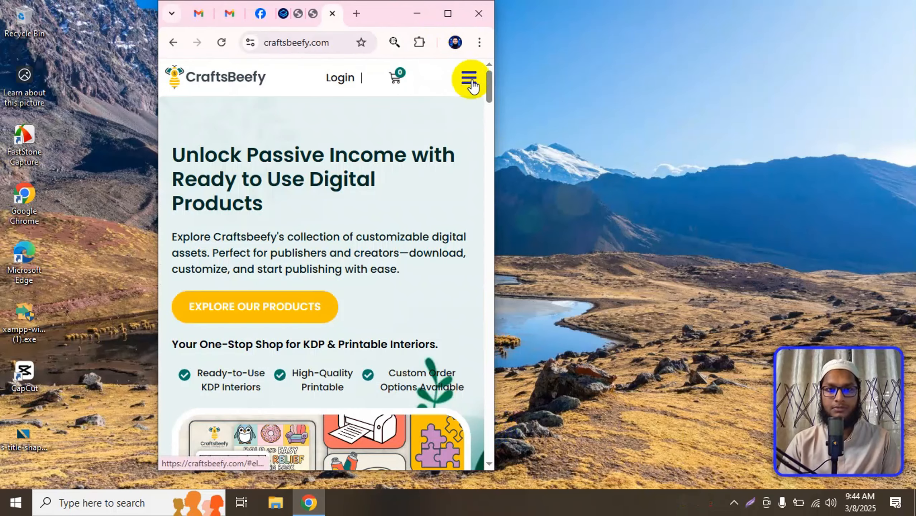
Step: Reopen the mobile menu, try its KDP Interior and Freebies entries, and return to the CraftsBeefy home page
click(470, 80)
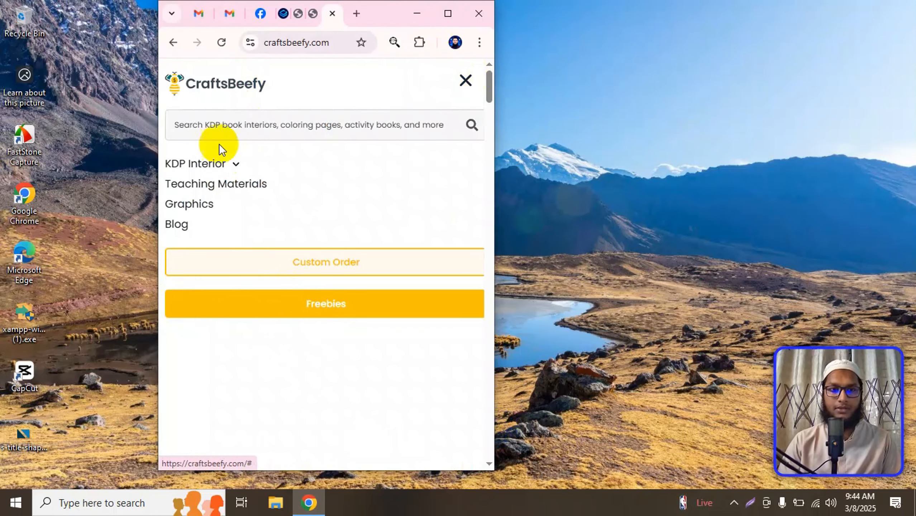
click(238, 166)
click(238, 167)
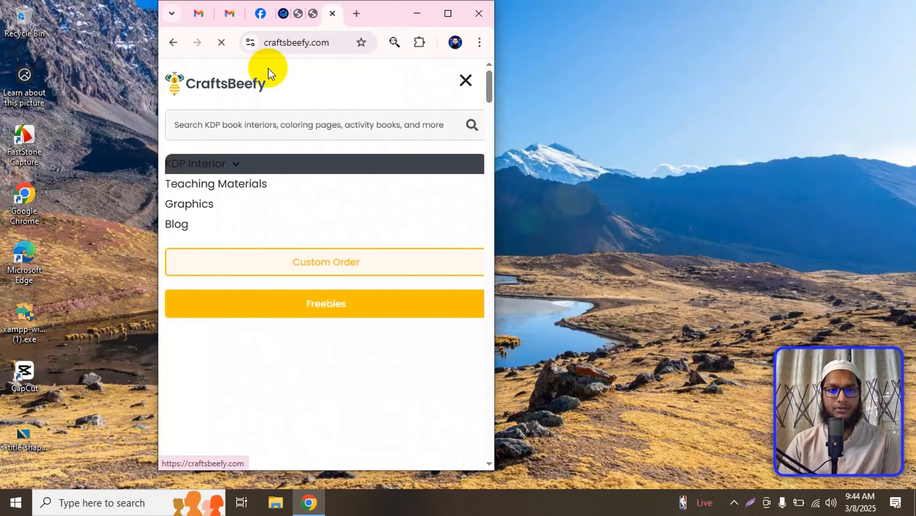
click(293, 318)
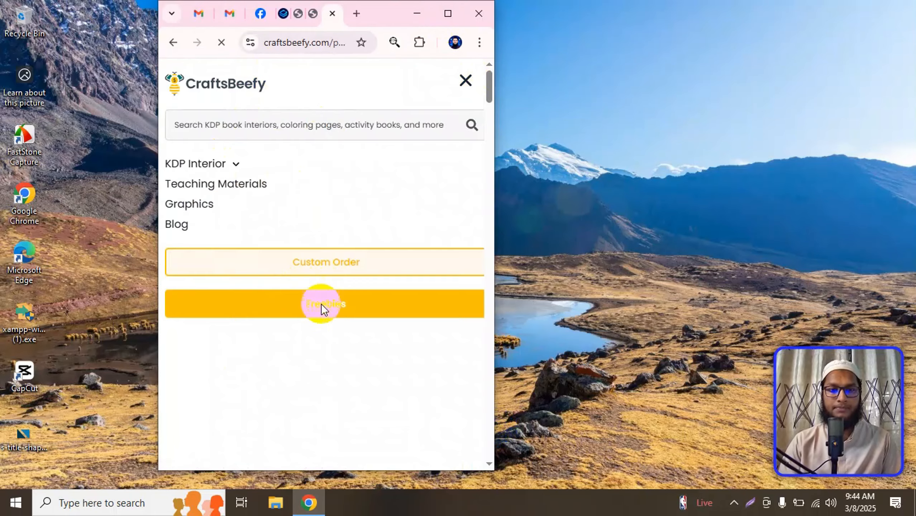
click(173, 44)
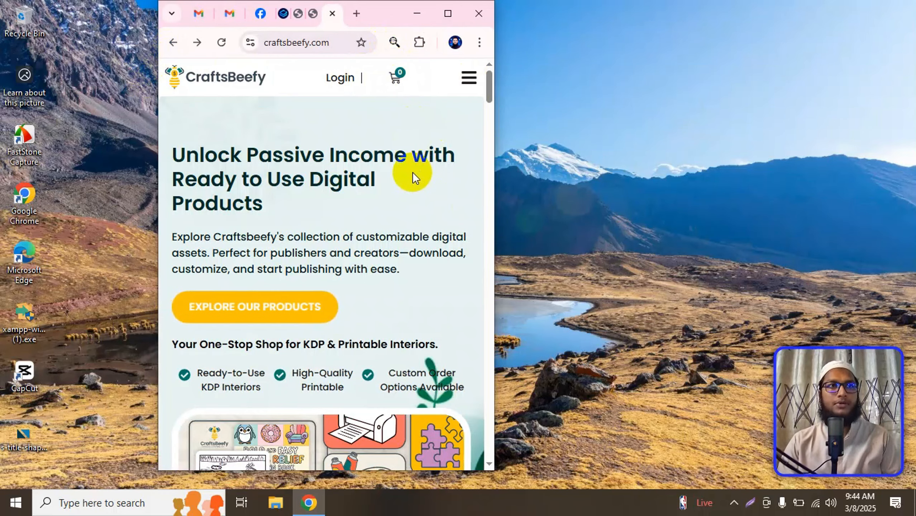
Step: View the CraftsBeefy mobile menu once more, close it and restore the browser window to full size
click(469, 77)
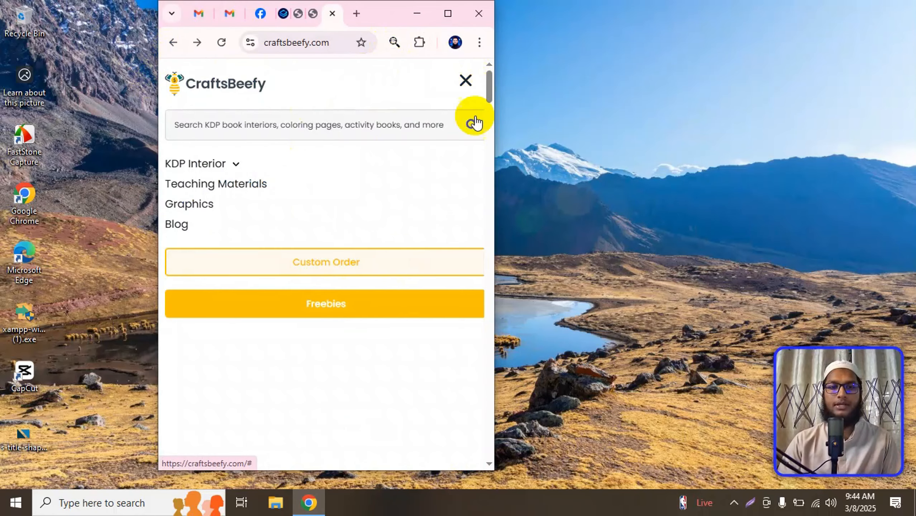
click(466, 81)
click(447, 19)
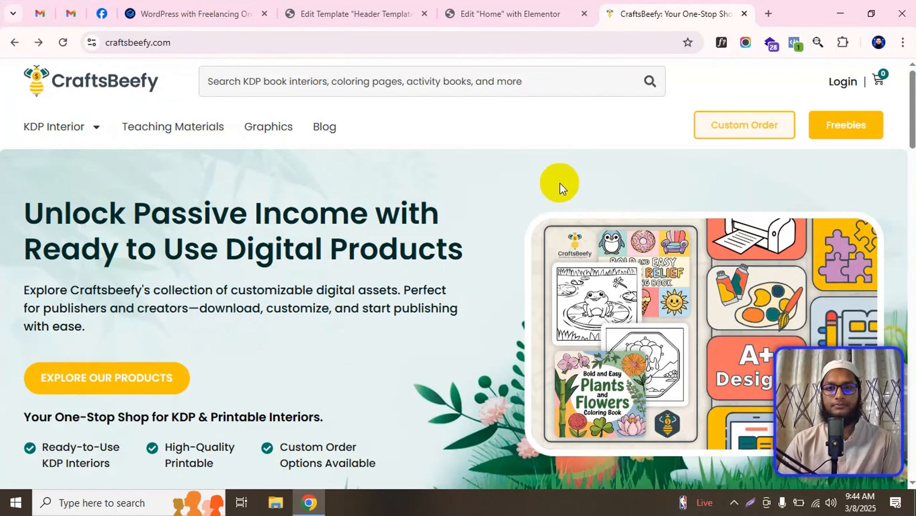
Step: Close the CraftsBeefy tab and start a new Elementor template from the Header Template's WordPress page
click(745, 14)
click(557, 6)
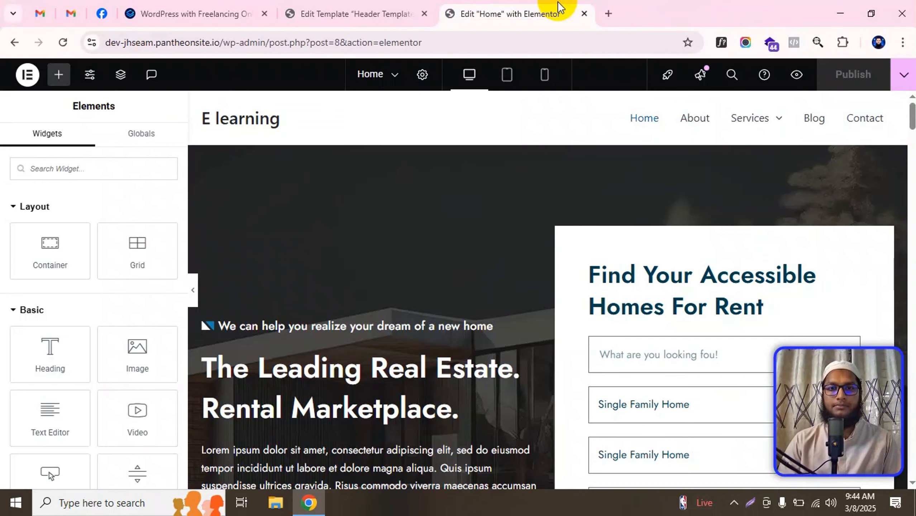
click(371, 6)
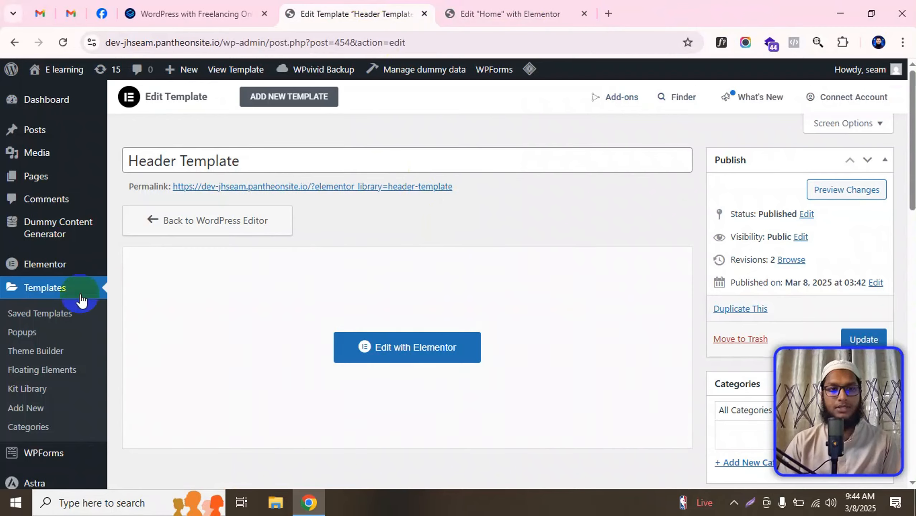
click(52, 338)
scroll(52, 338, down, 5)
scroll(65, 395, up, 5)
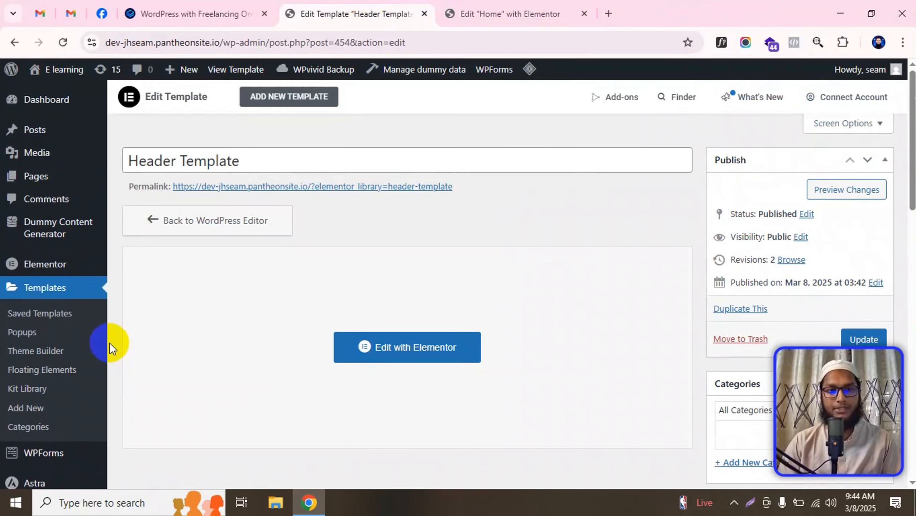
click(99, 358)
click(39, 410)
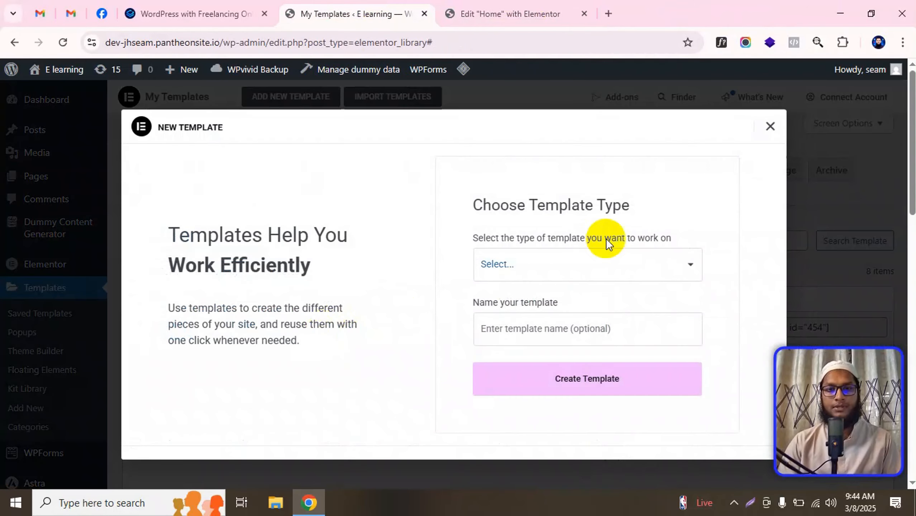
Step: Create a new template of type Popup named "Off canvas menu"
click(577, 263)
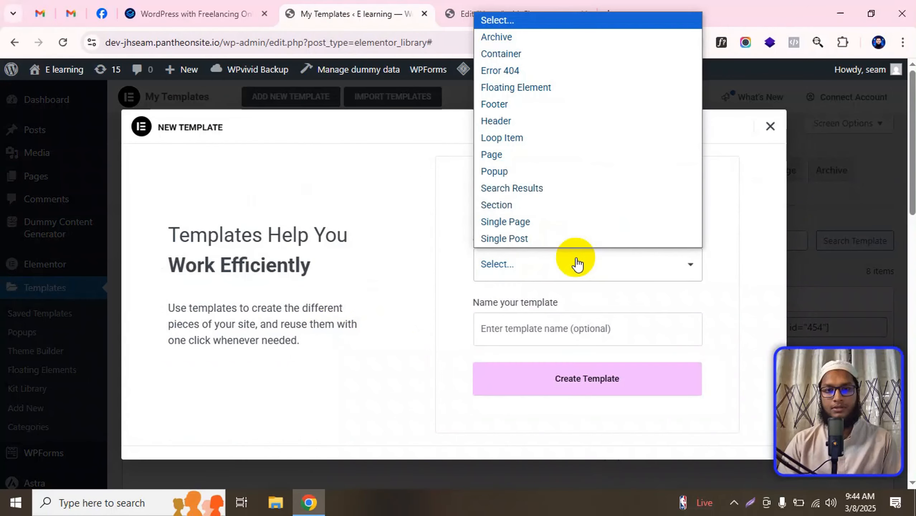
click(523, 173)
click(529, 321)
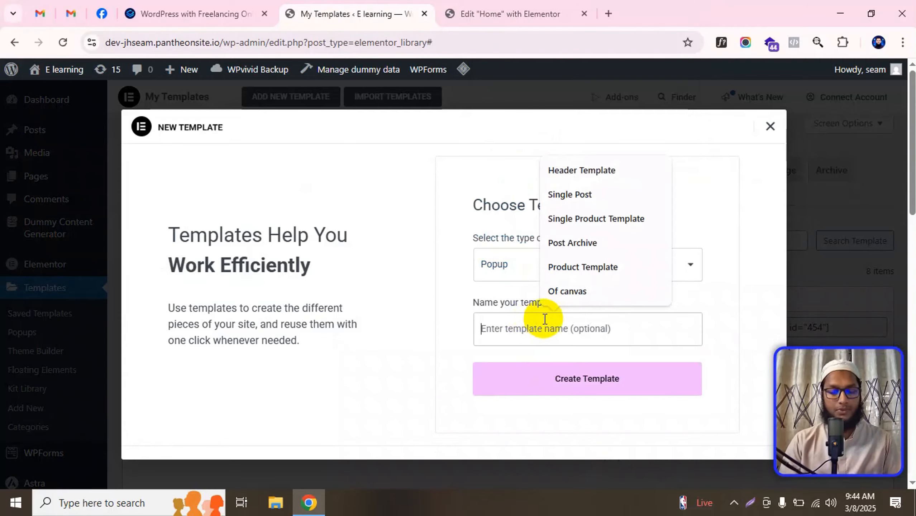
text(Offca)
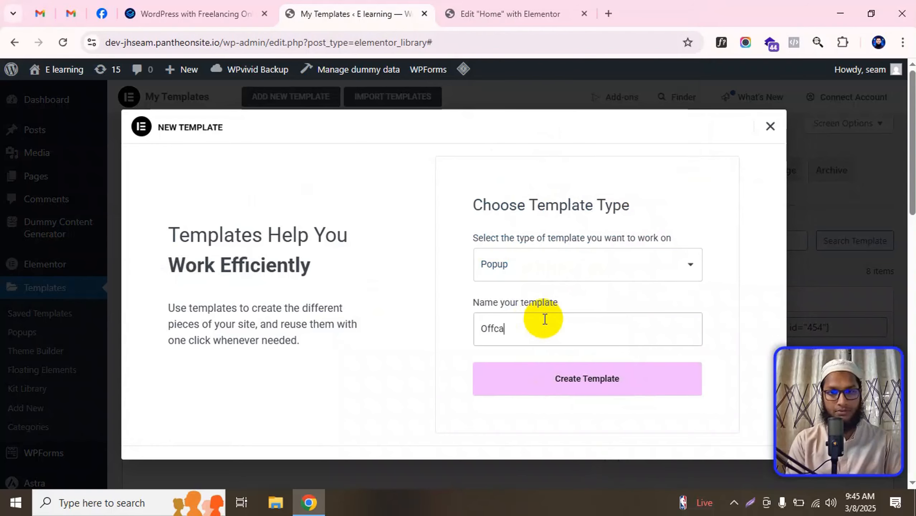
key(BackSpace)
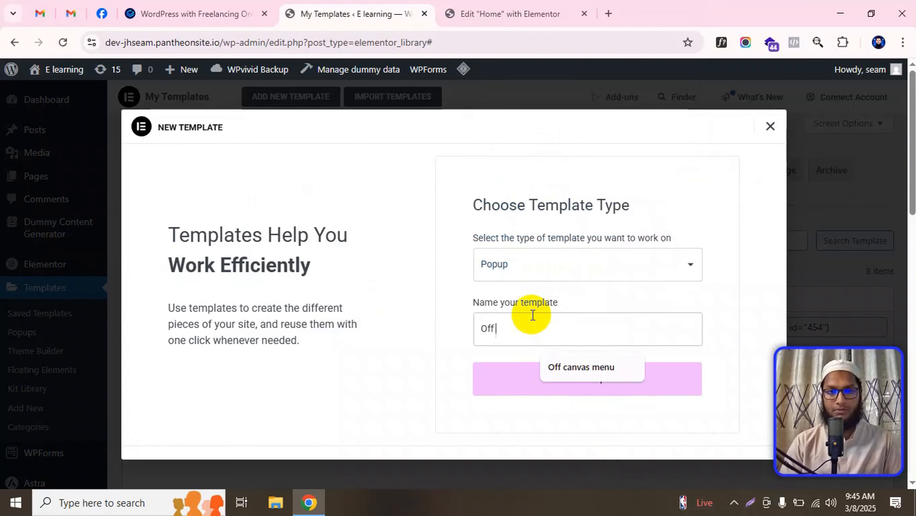
click(586, 369)
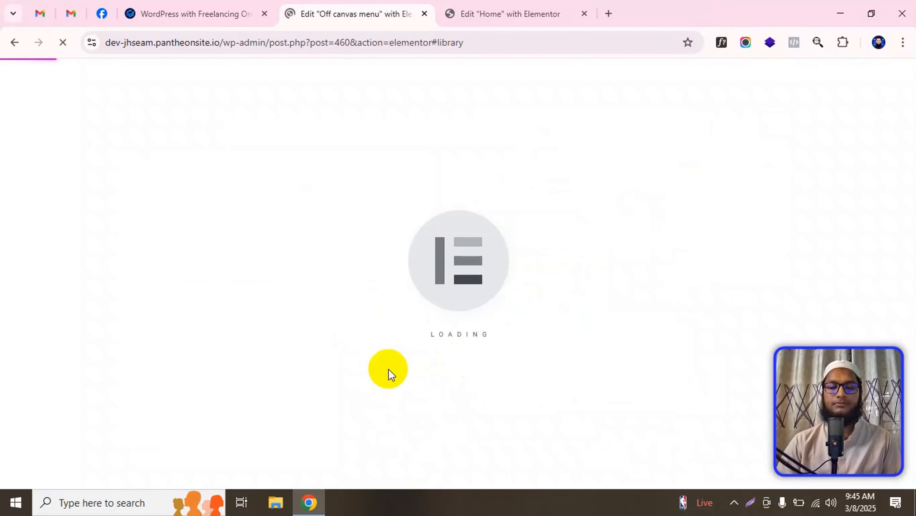
Step: Reload the Home page's Elementor editor, return to the Off canvas menu editor and close its template library
click(491, 5)
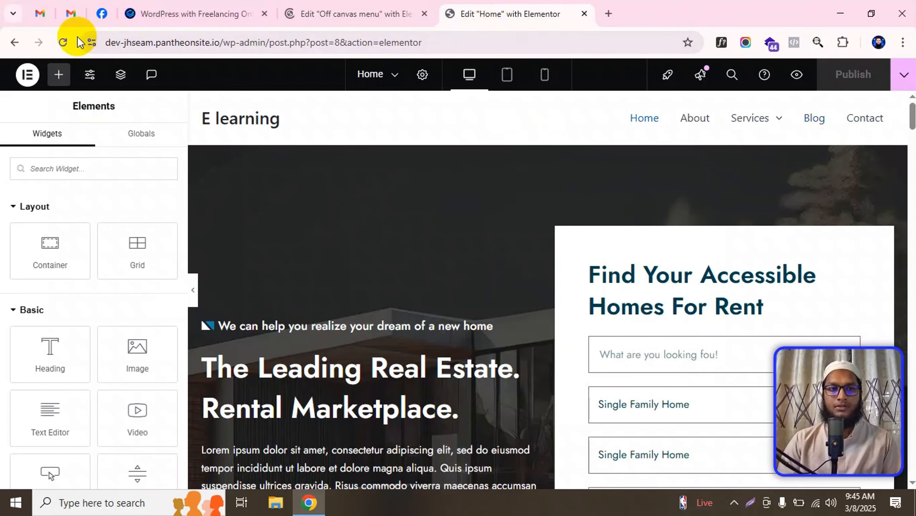
click(63, 43)
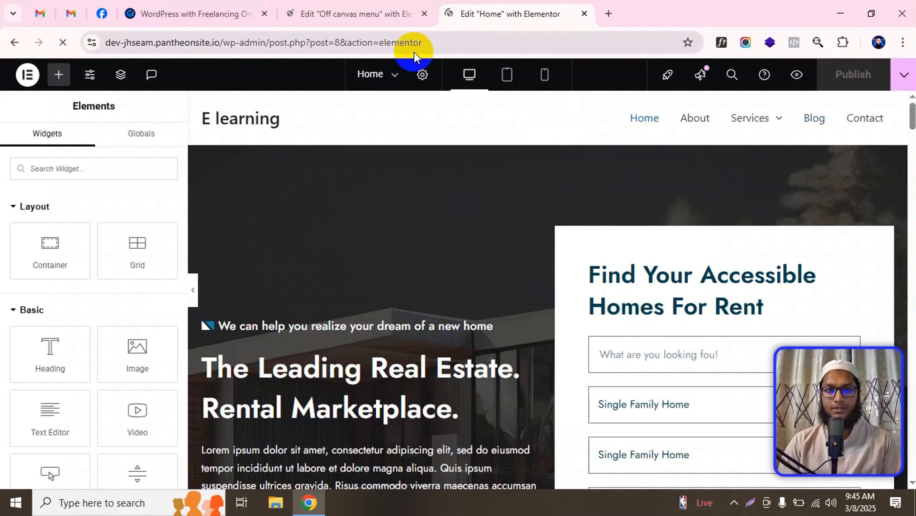
click(377, 11)
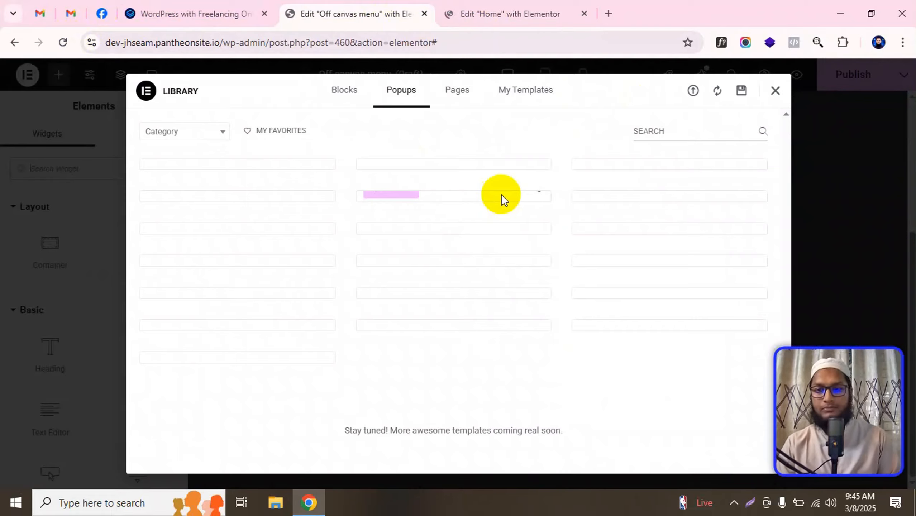
click(773, 90)
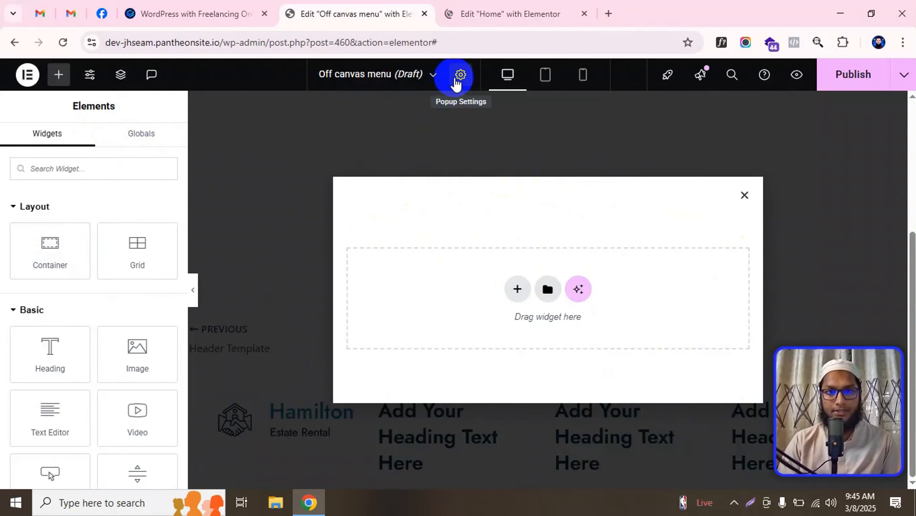
Step: Set the popup's width to 600 px in the popup settings
click(458, 76)
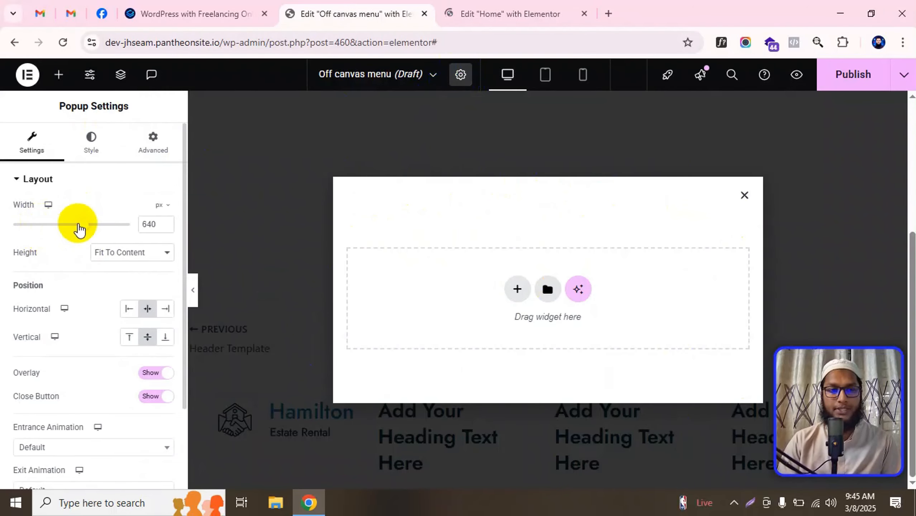
mouse_move(85, 227)
mouse_down()
mouse_move(150, 219)
mouse_move(88, 226)
mouse_move(136, 227)
mouse_move(101, 226)
mouse_up()
click(166, 209)
click(159, 221)
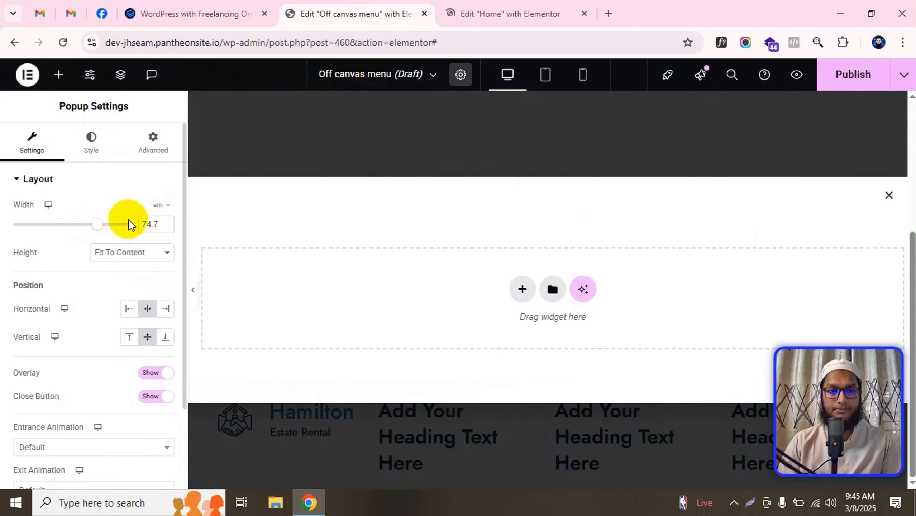
click(169, 205)
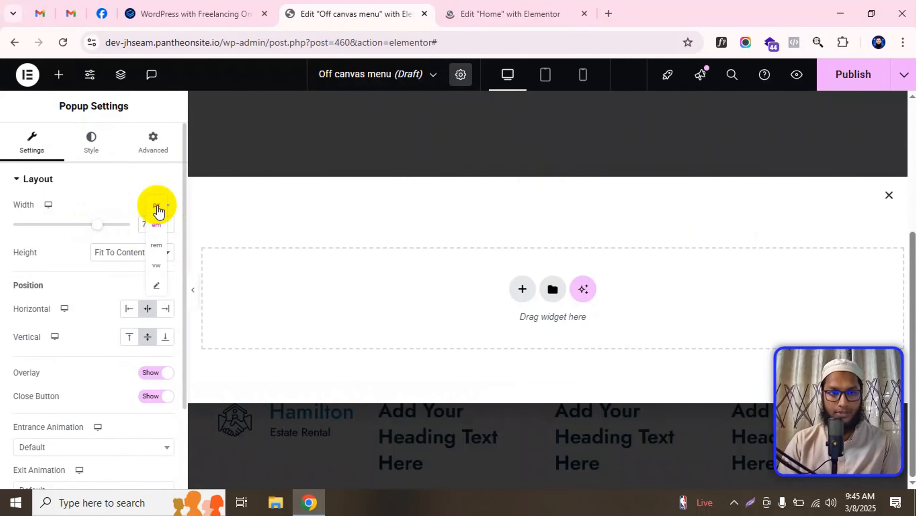
click(155, 207)
click(163, 222)
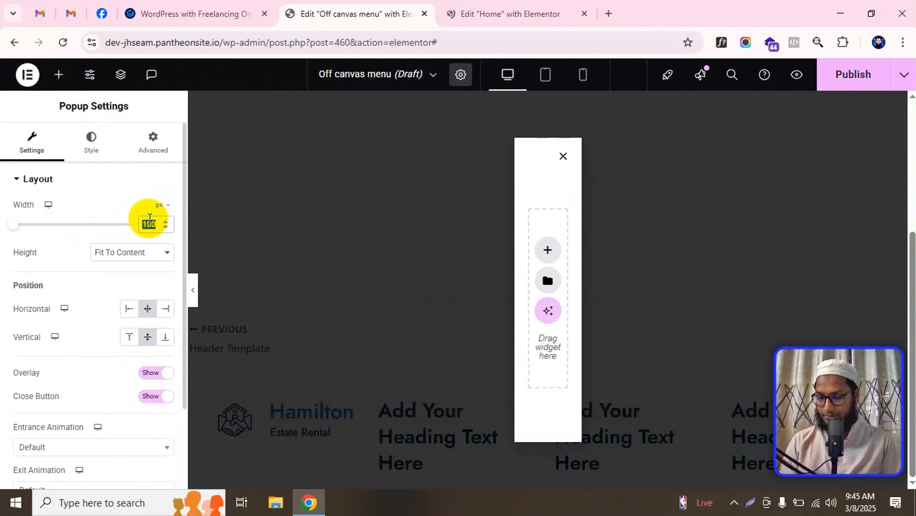
text(600)
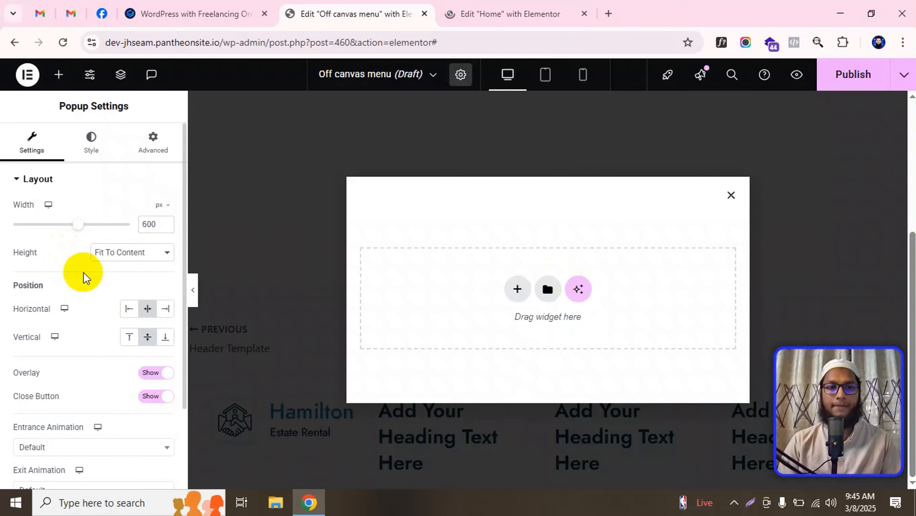
drag(158, 224, 123, 227)
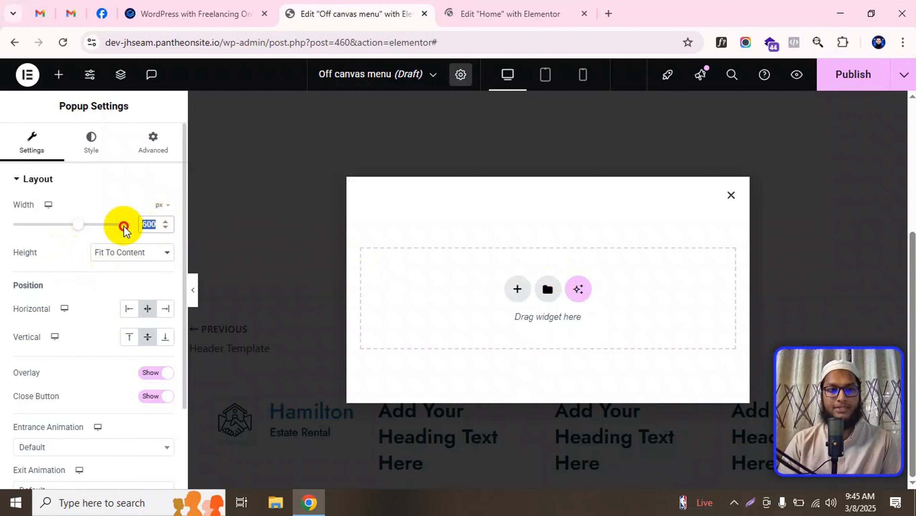
click(54, 266)
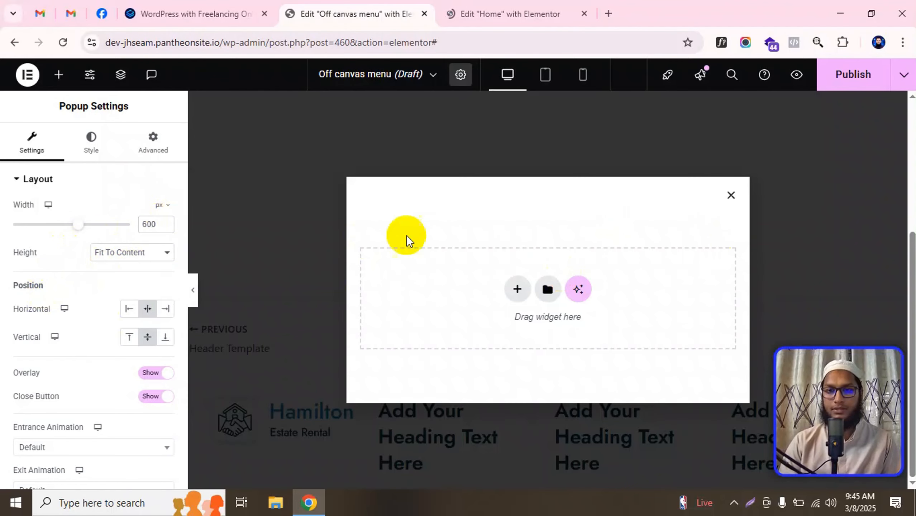
Step: Add a Flexbox container with downward direction to the empty popup and select it
click(127, 258)
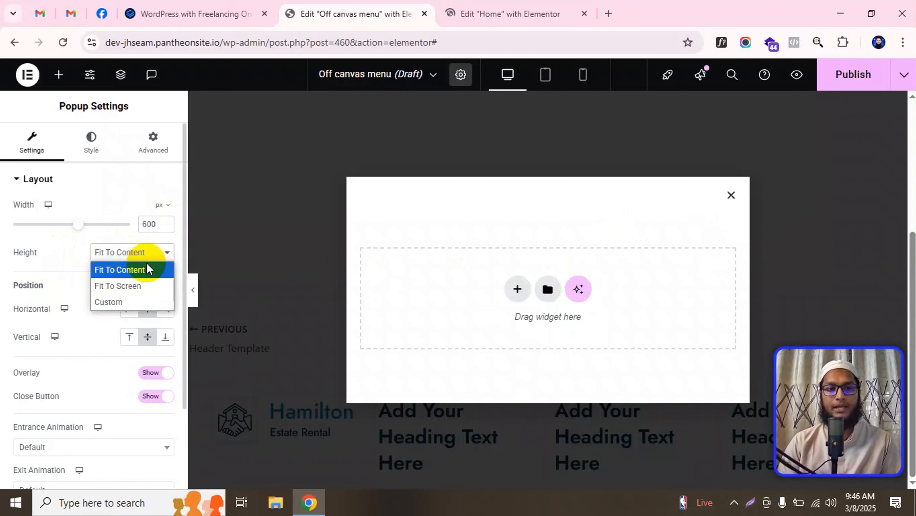
click(517, 289)
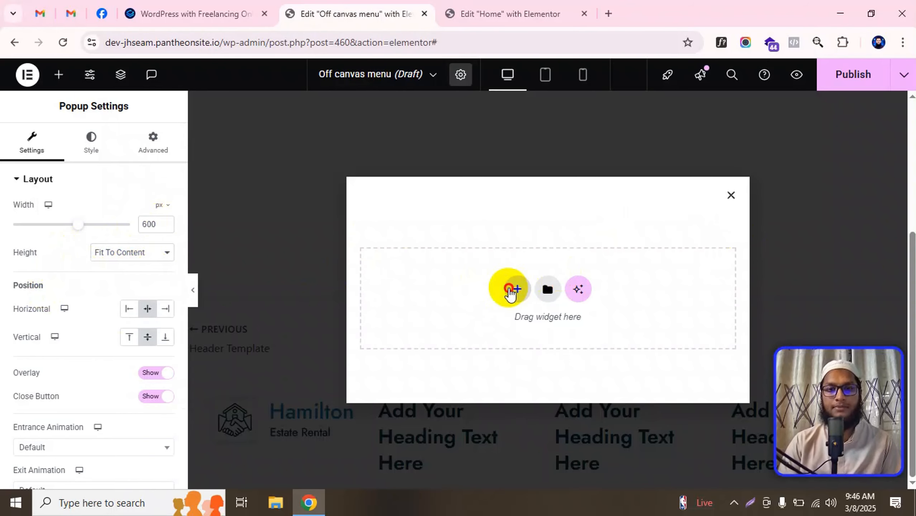
click(486, 295)
click(401, 269)
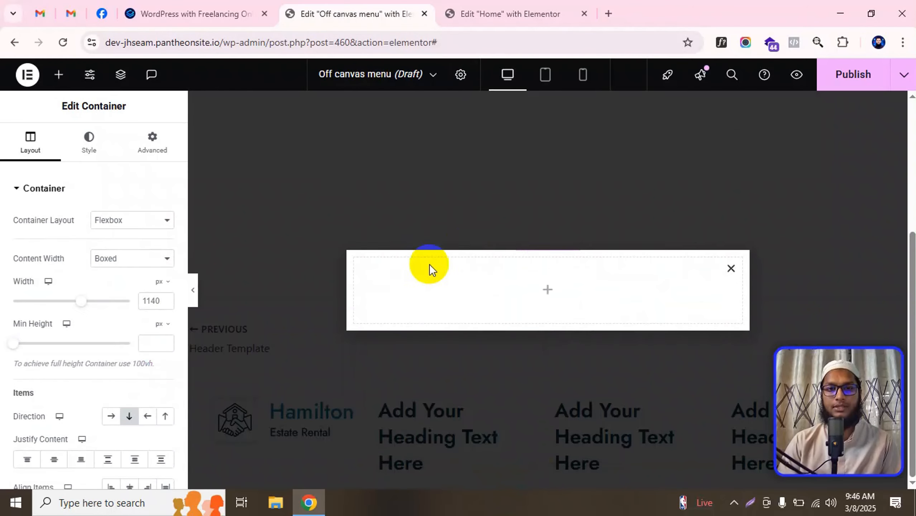
click(553, 292)
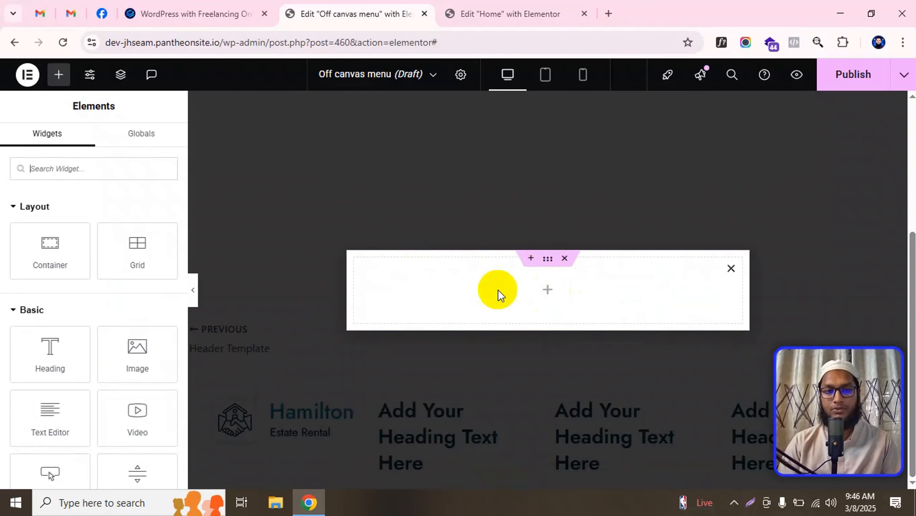
scroll(76, 331, down, 1)
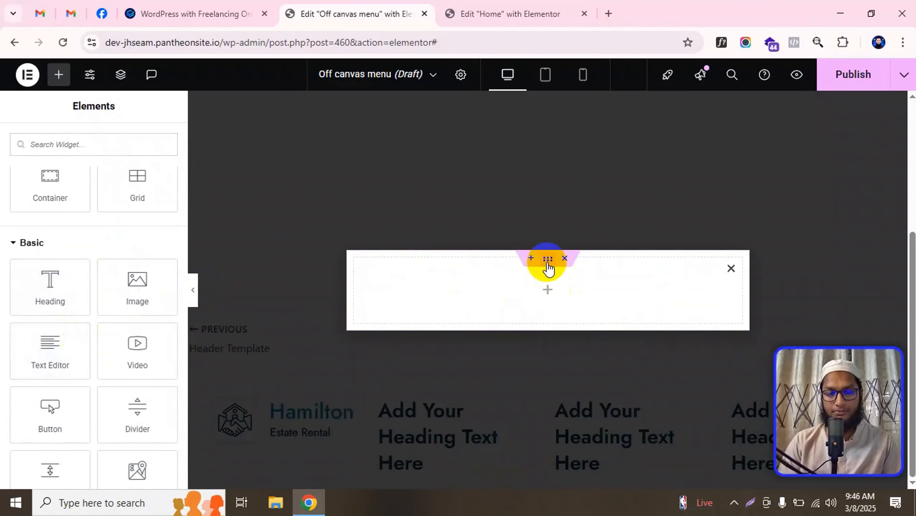
click(548, 263)
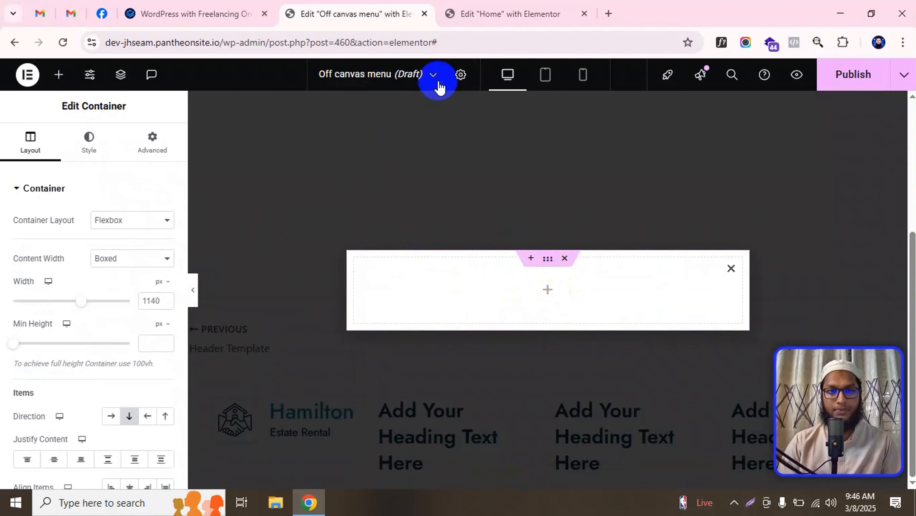
Step: Set the popup's height to Fit To Screen in the popup settings
click(460, 75)
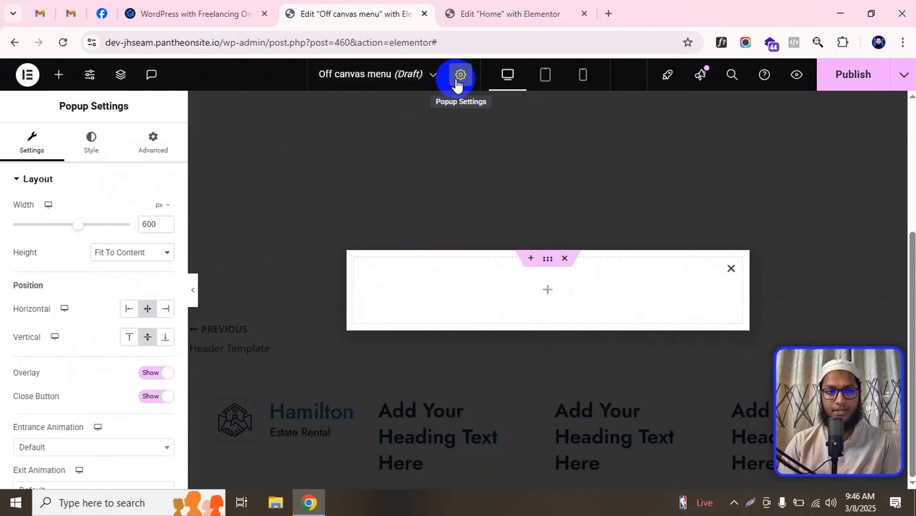
click(125, 253)
click(112, 289)
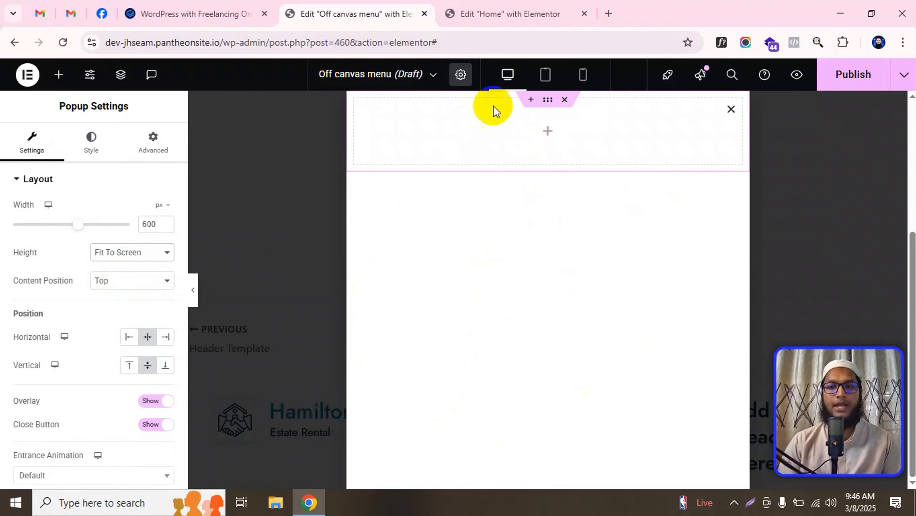
Step: Try a custom popup height of 189 px and return the height to Fit To Screen
click(120, 255)
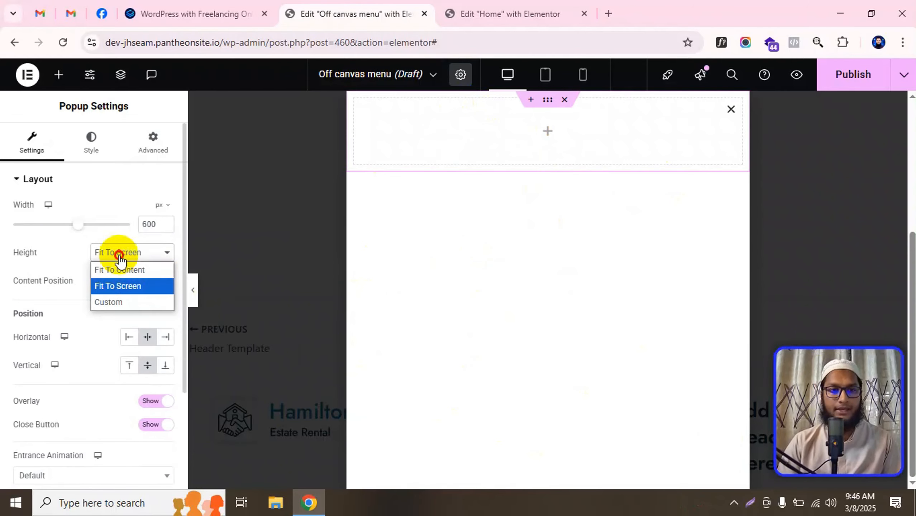
click(122, 300)
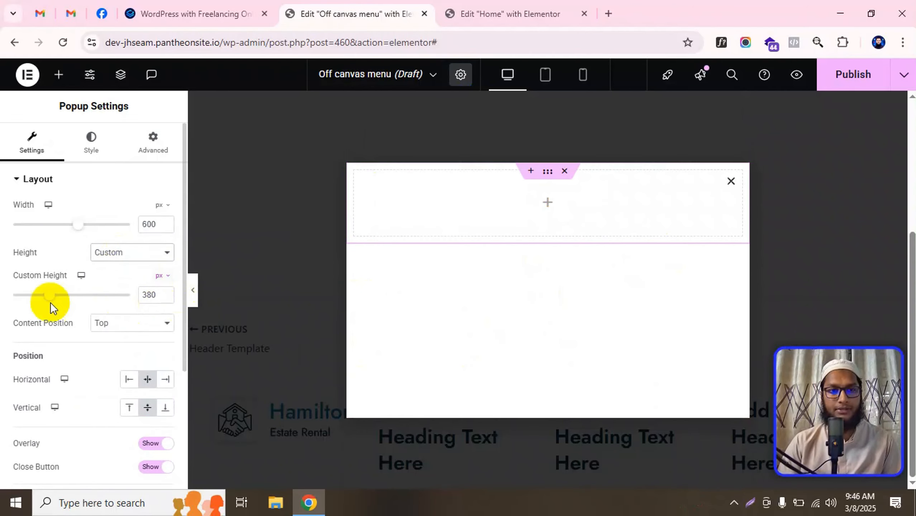
drag(49, 299, 24, 296)
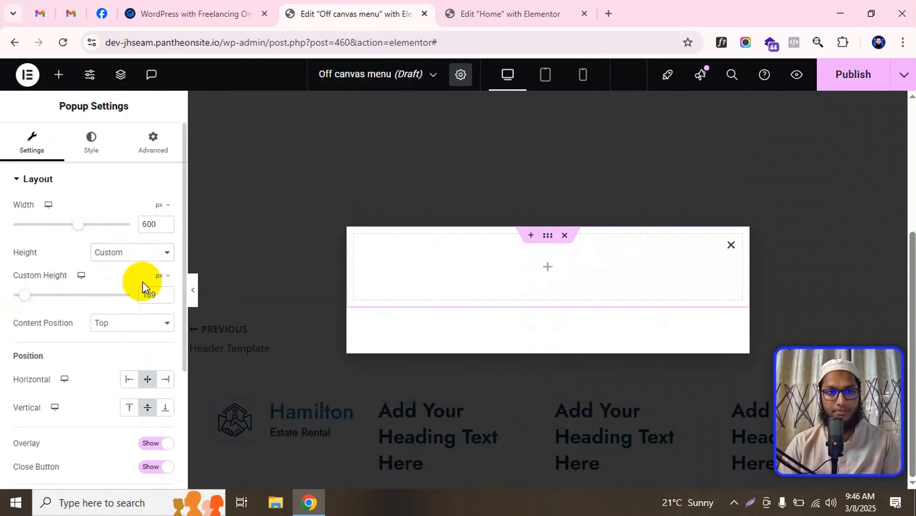
mouse_move(162, 276)
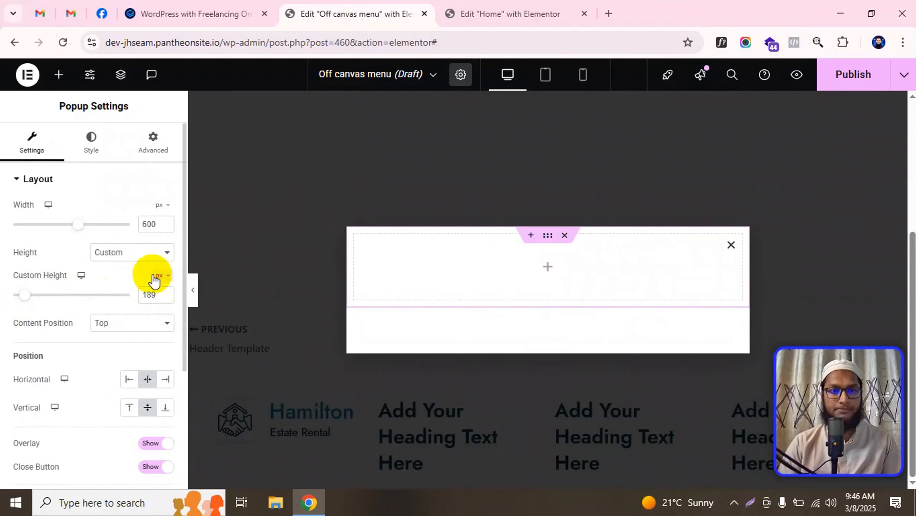
click(146, 254)
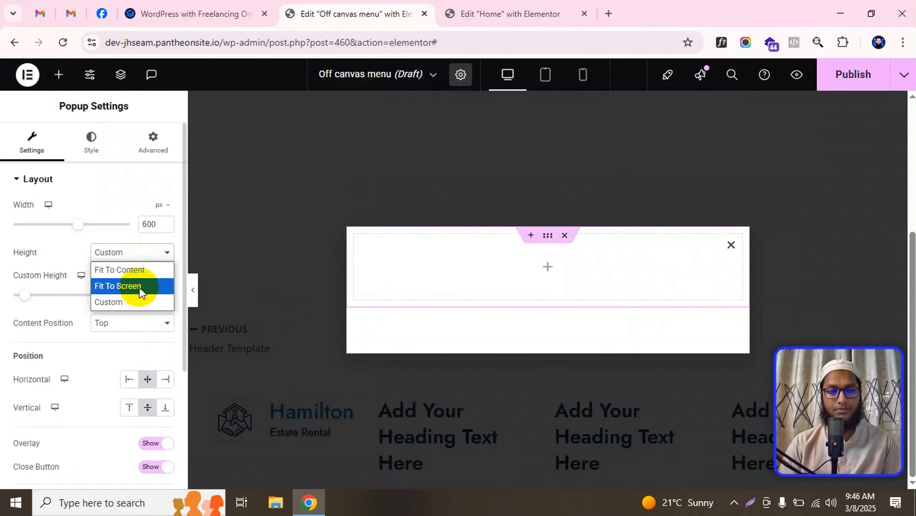
click(120, 288)
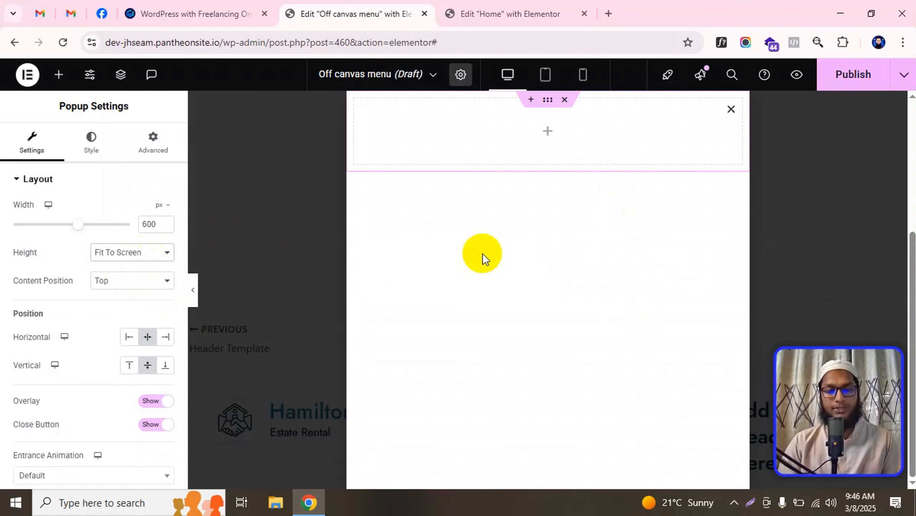
Step: Add an Image widget to the popup's container and set its image resolution to Full
click(548, 131)
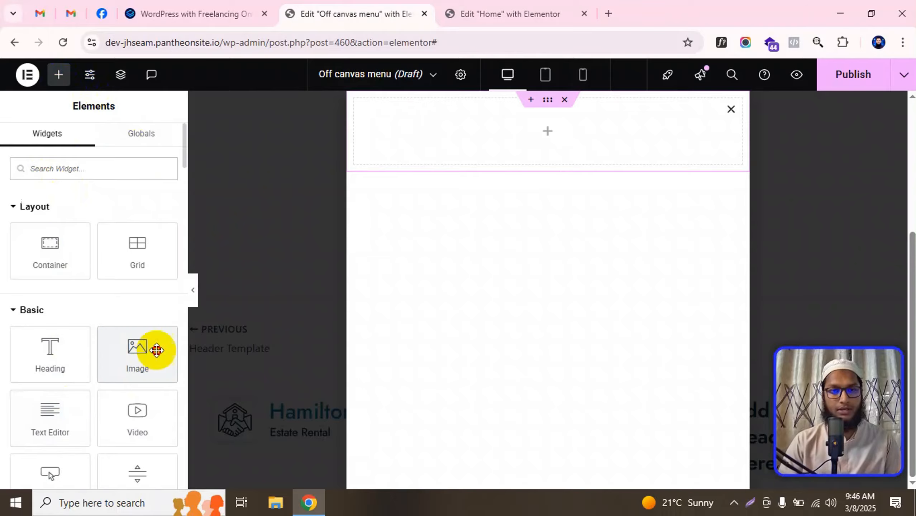
drag(153, 348, 469, 152)
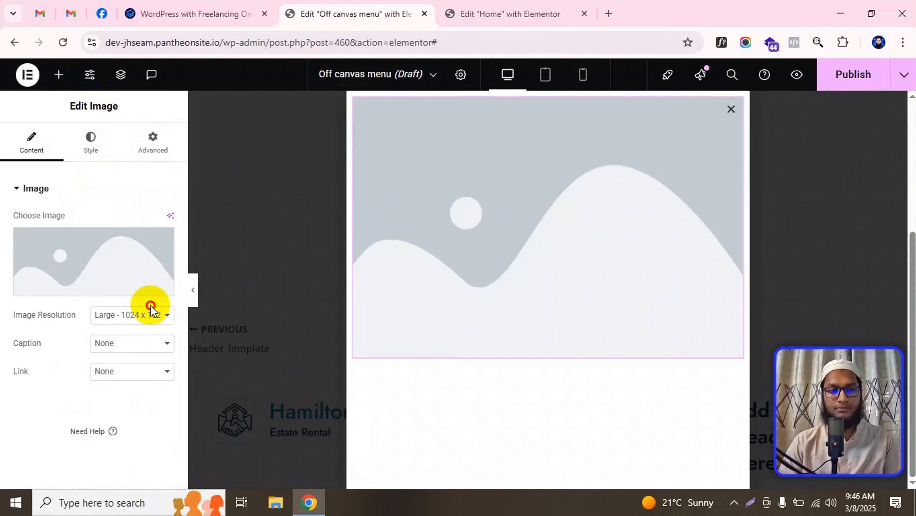
click(147, 315)
click(119, 432)
Step: Choose logo.png from the media library as the popup's image
click(139, 227)
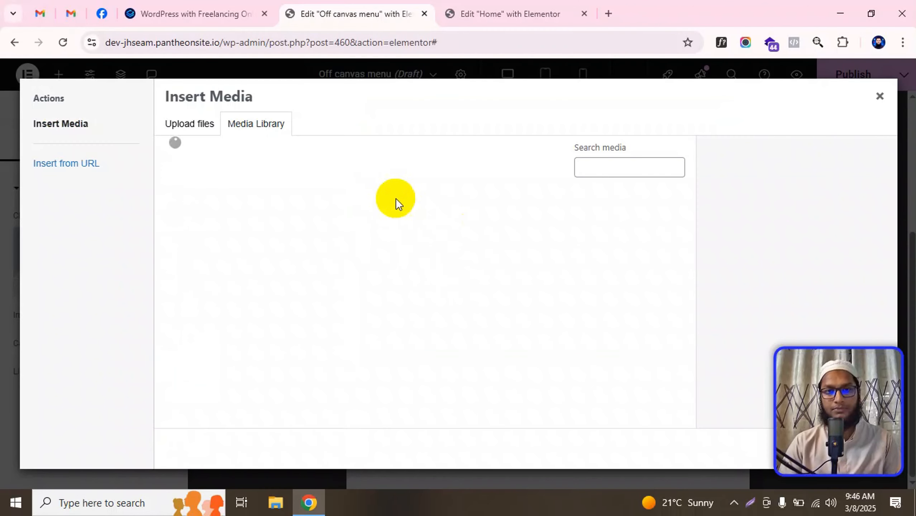
scroll(395, 217, down, 10)
click(243, 311)
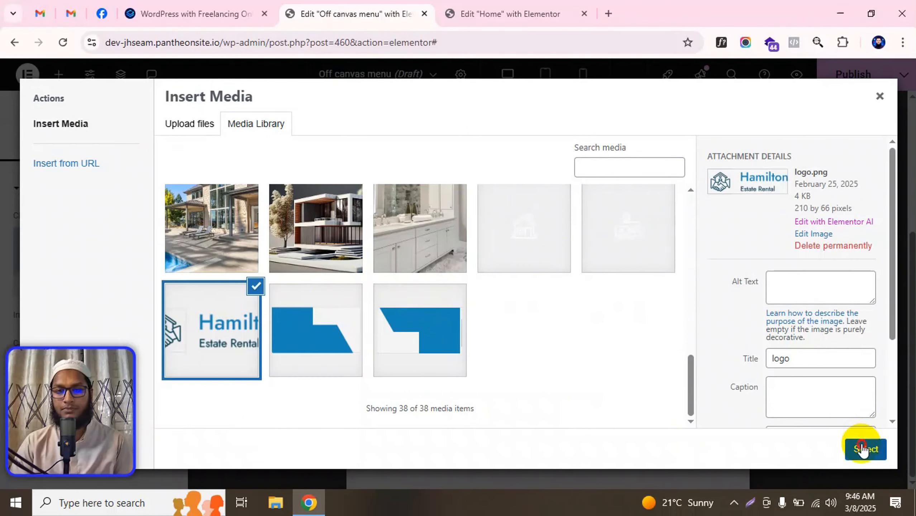
click(863, 448)
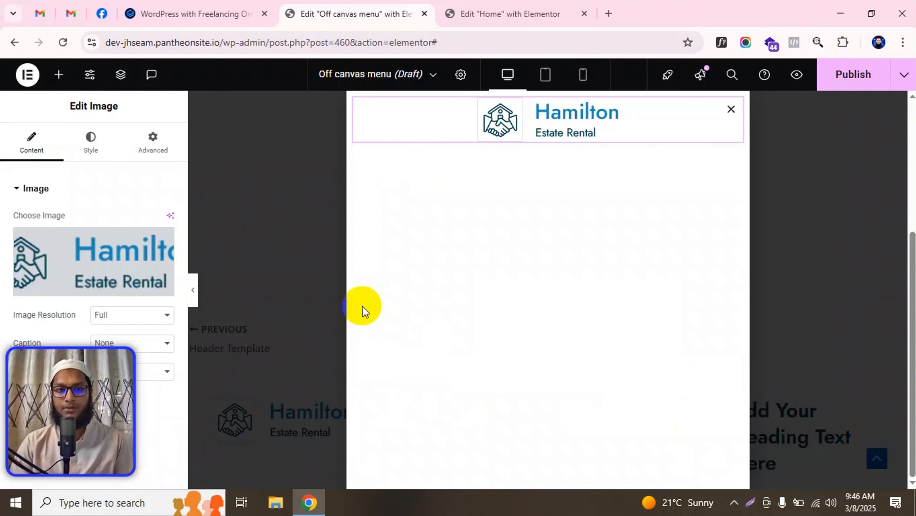
Step: Align the popup's logo image to the left and set its width to 140 px
click(89, 141)
click(128, 220)
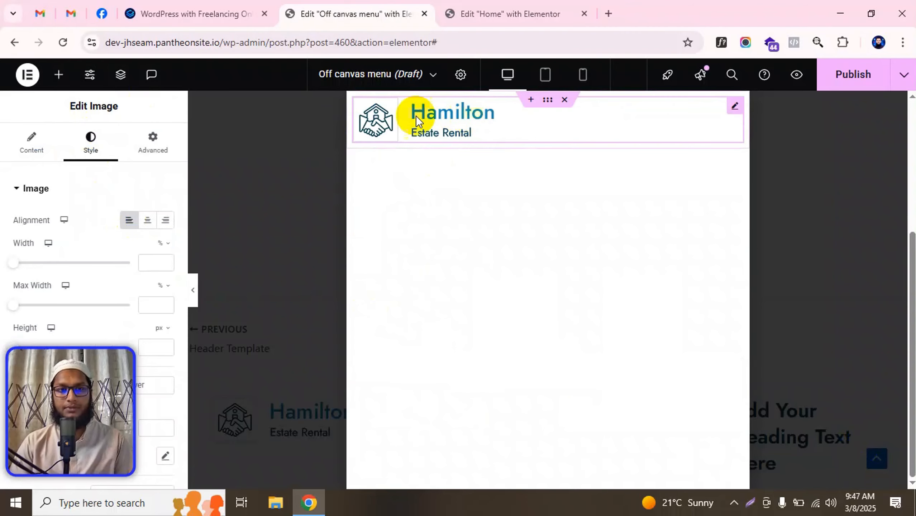
click(163, 244)
click(161, 249)
click(154, 261)
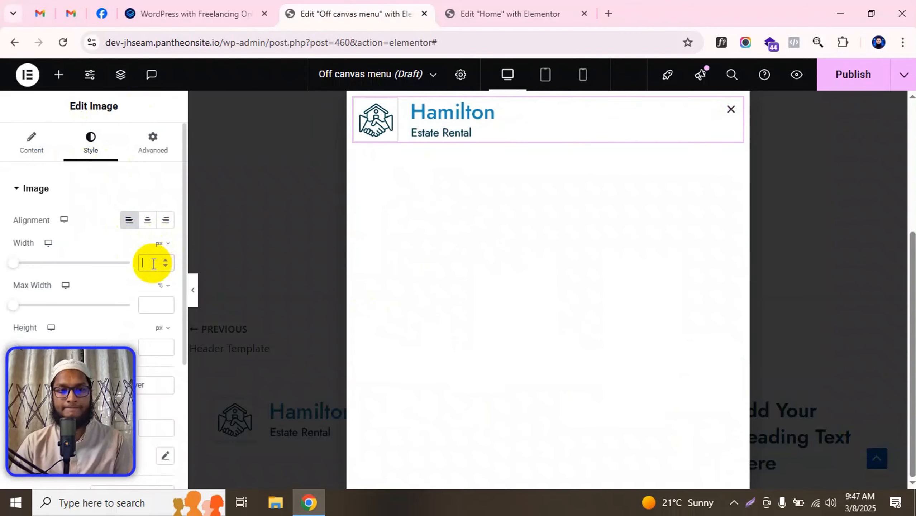
text(100)
key(Up)
key(Up)
key(Up)
key(Up)
key(Up)
key(Up)
key(Up)
key(Up)
key(Up)
key(Up)
key(Up)
key(Up)
key(Up)
key(Up)
key(Up)
key(Up)
key(Up)
key(Up)
key(Up)
key(Up)
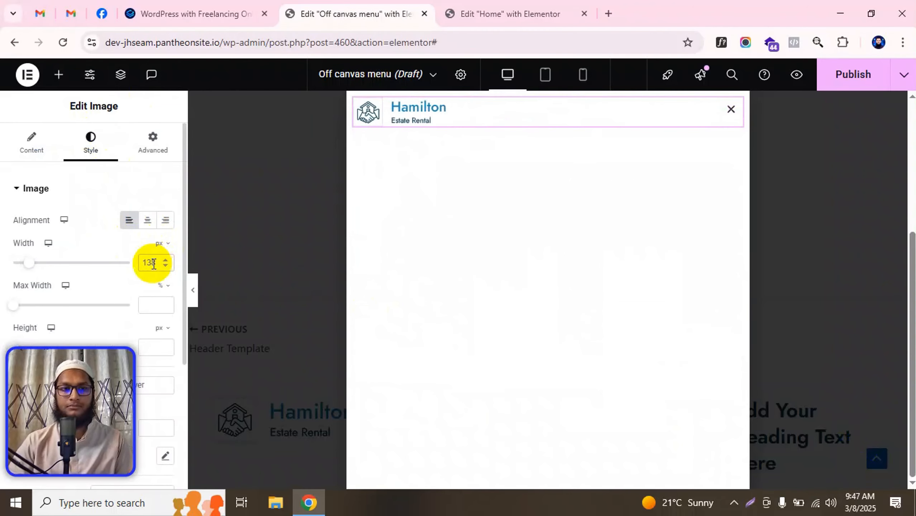
key(Up)
key(Up)
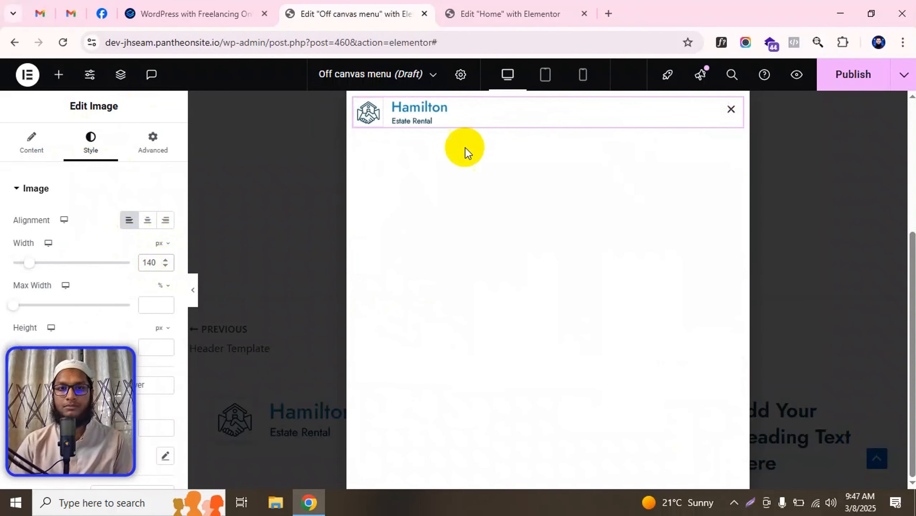
Step: Set the padding of the container holding the logo to 20 px on all sides
mouse_move(515, 108)
click(546, 102)
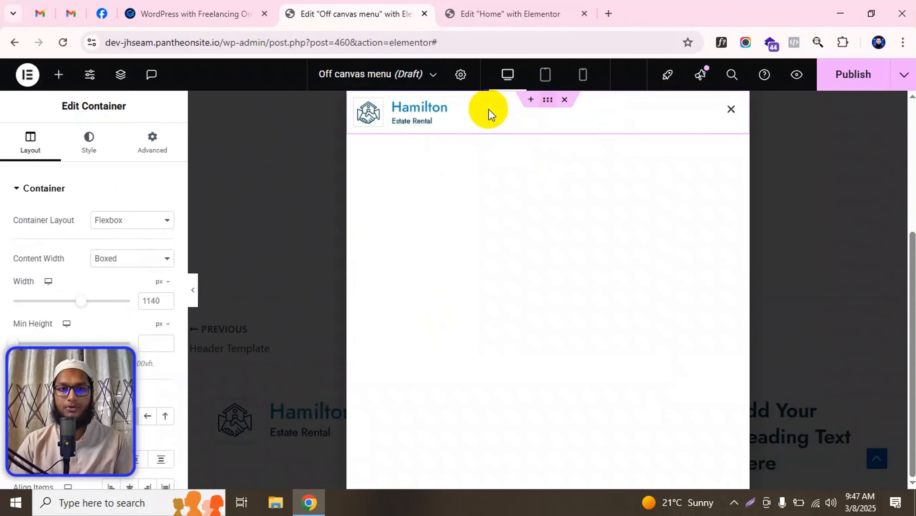
click(146, 142)
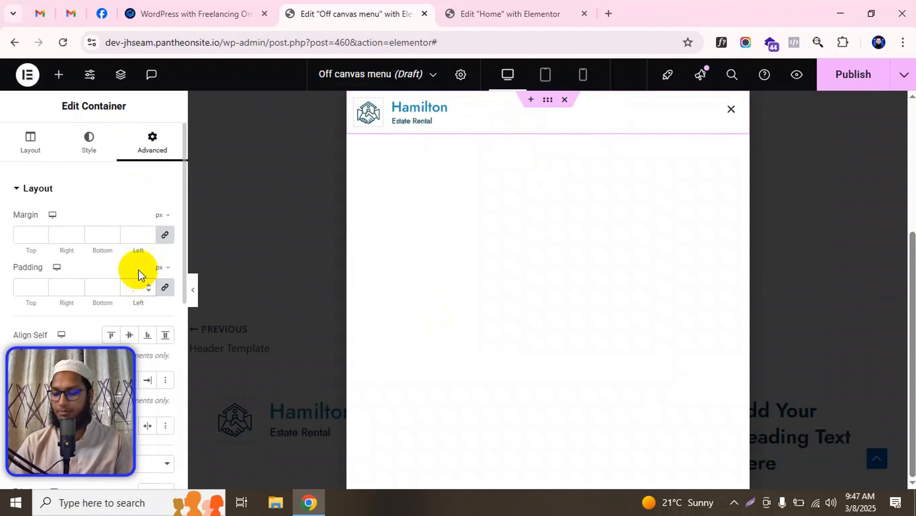
text(20)
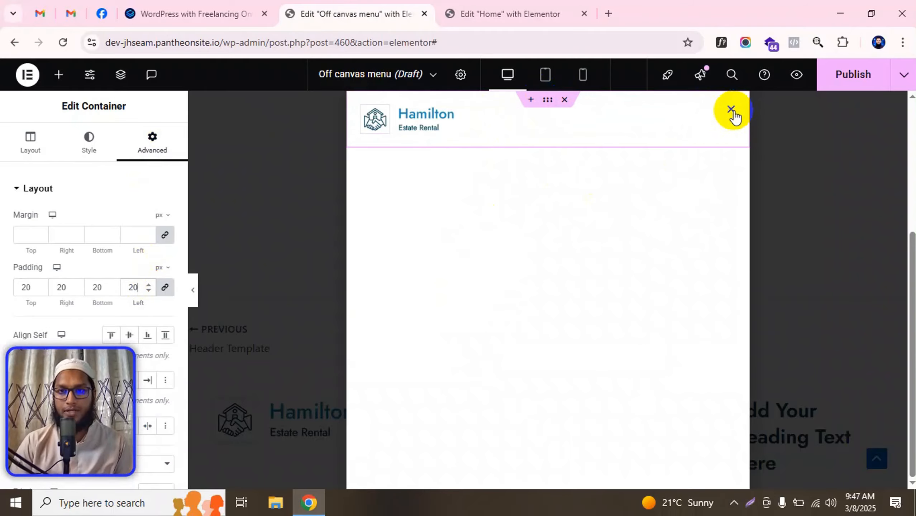
Step: Try the Outside position for the popup's close button in the popup's style settings
click(460, 76)
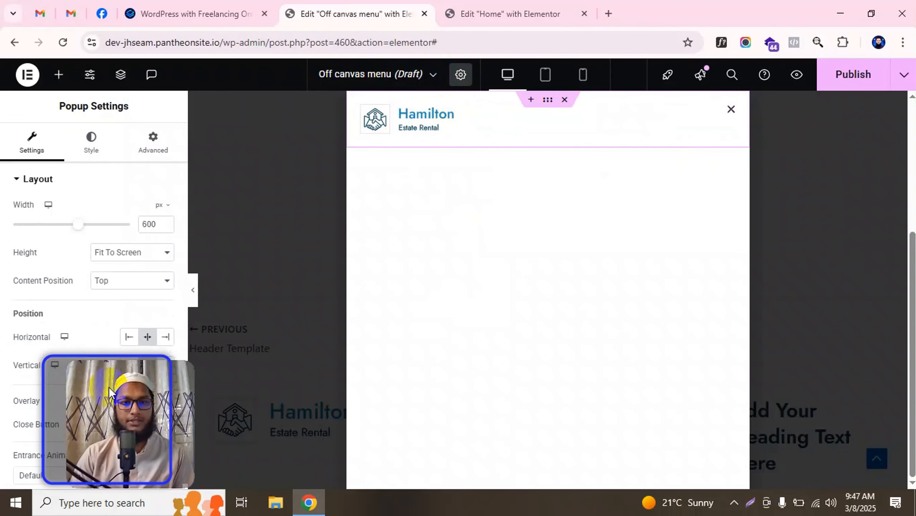
click(99, 153)
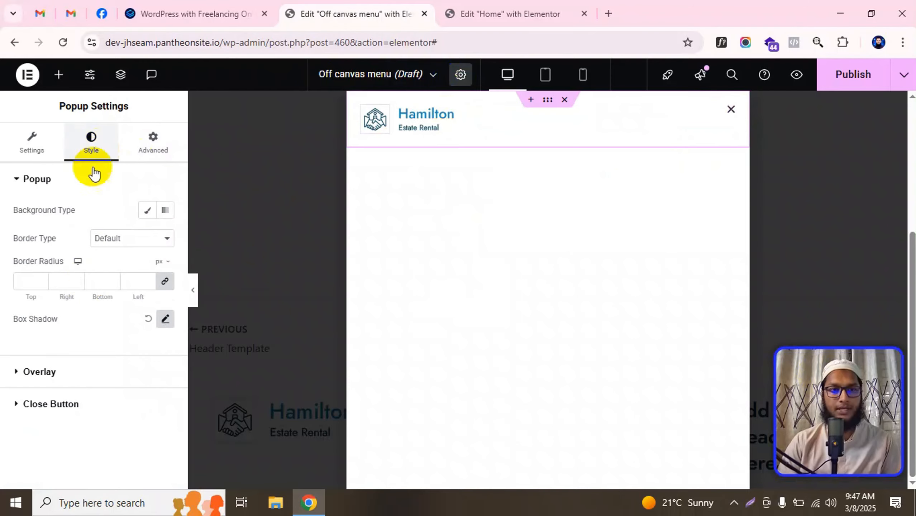
click(56, 403)
scroll(113, 260, down, 1)
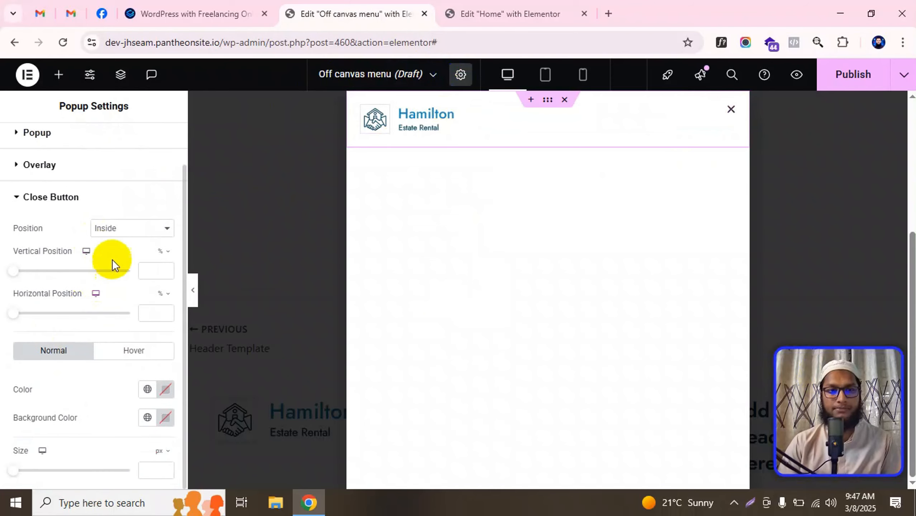
click(117, 233)
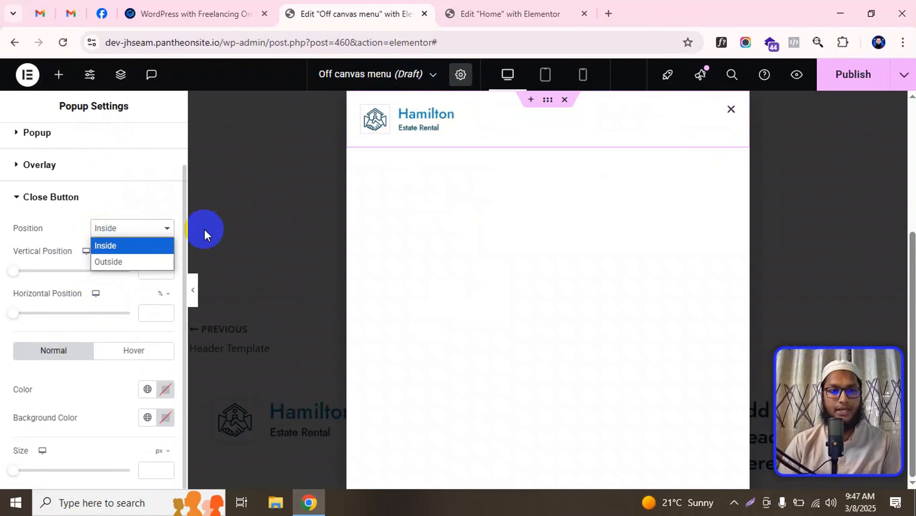
click(116, 262)
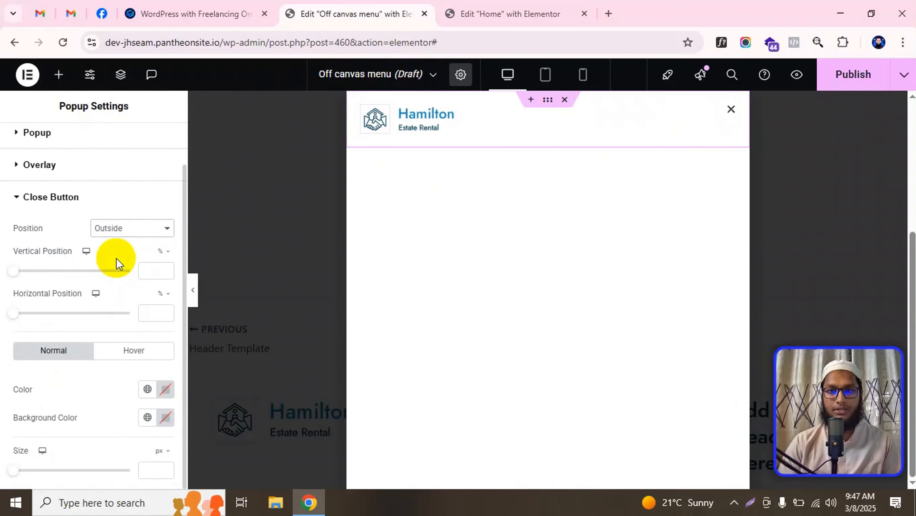
Step: Switch the close button's vertical position to px with a value of 0 and return its position to Inside
drag(13, 272, 9, 275)
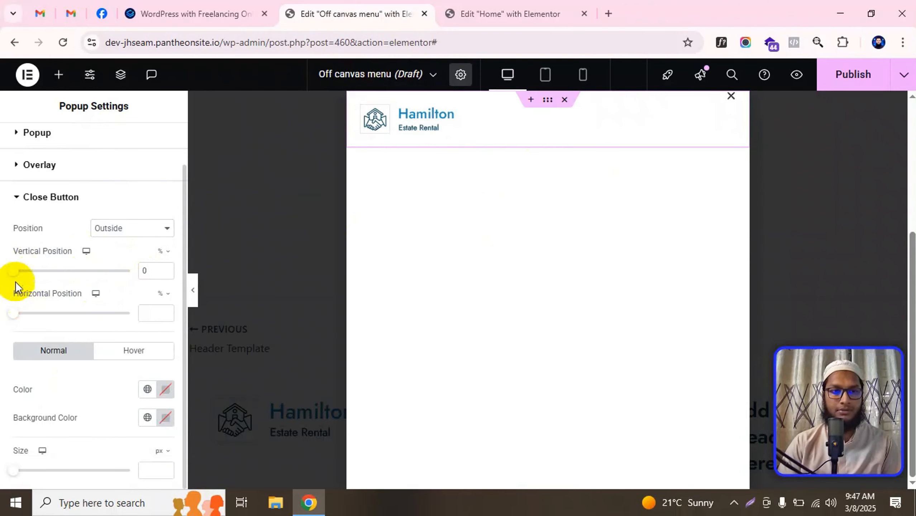
click(166, 253)
click(165, 276)
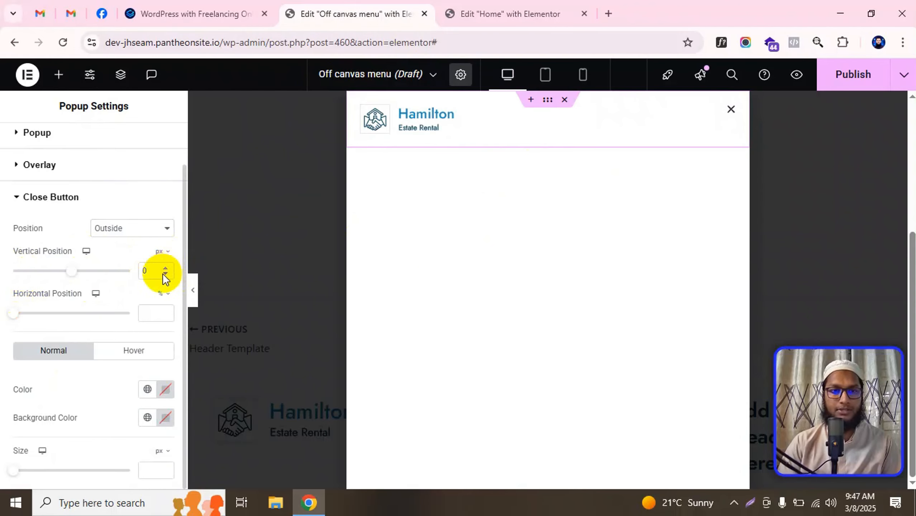
click(148, 271)
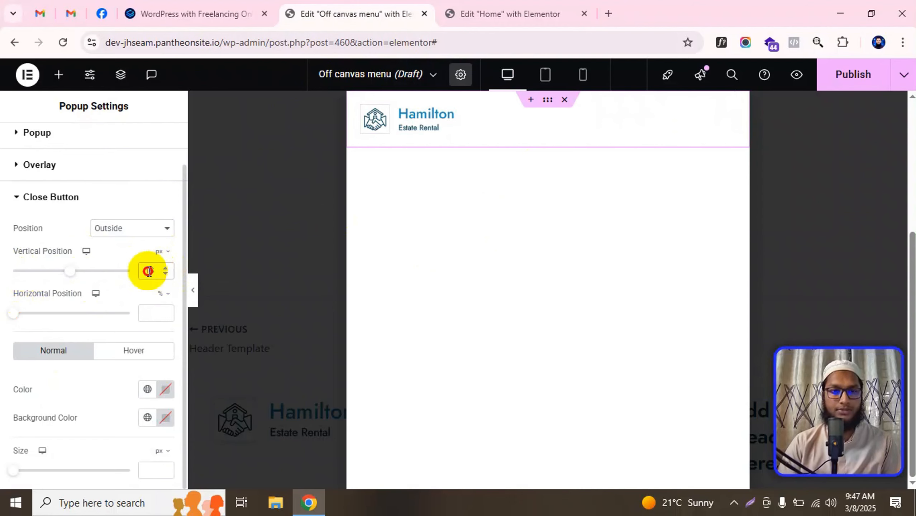
text(0)
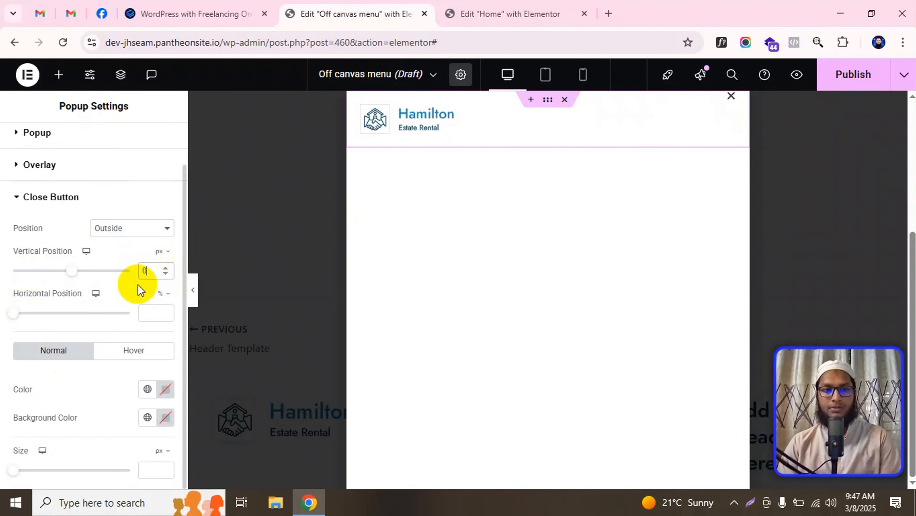
click(131, 228)
click(124, 252)
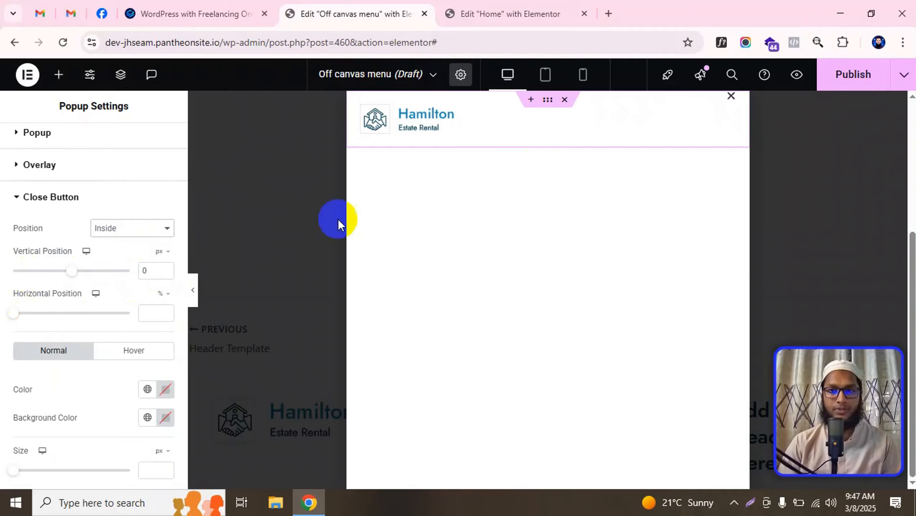
Step: Set the close button's vertical and horizontal positions to 15 px each
click(67, 271)
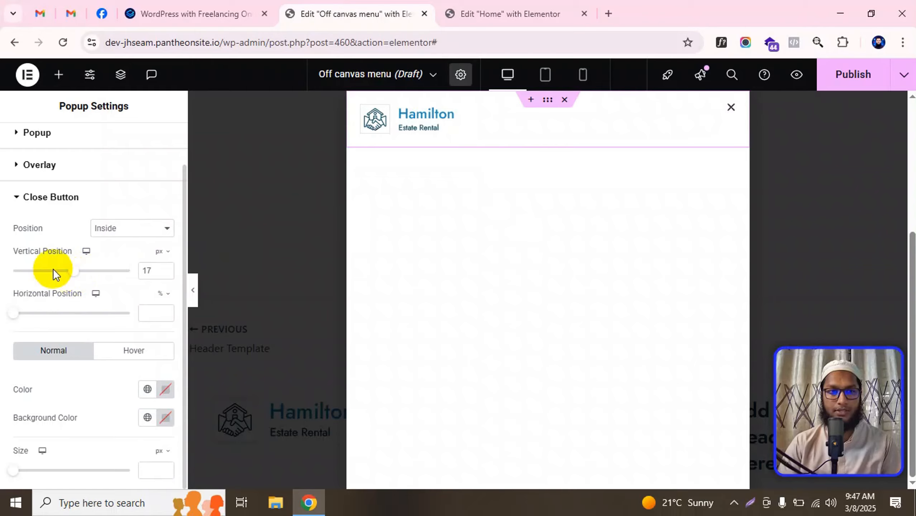
click(173, 296)
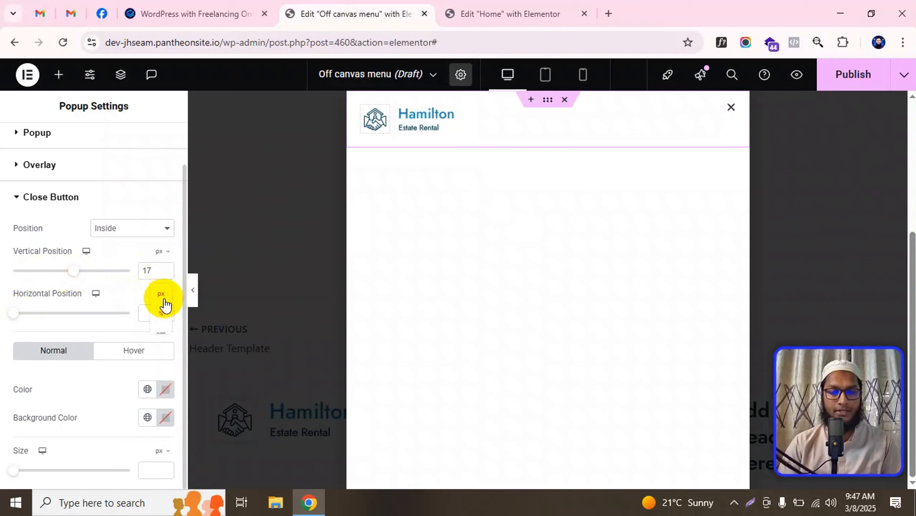
drag(76, 314, 80, 318)
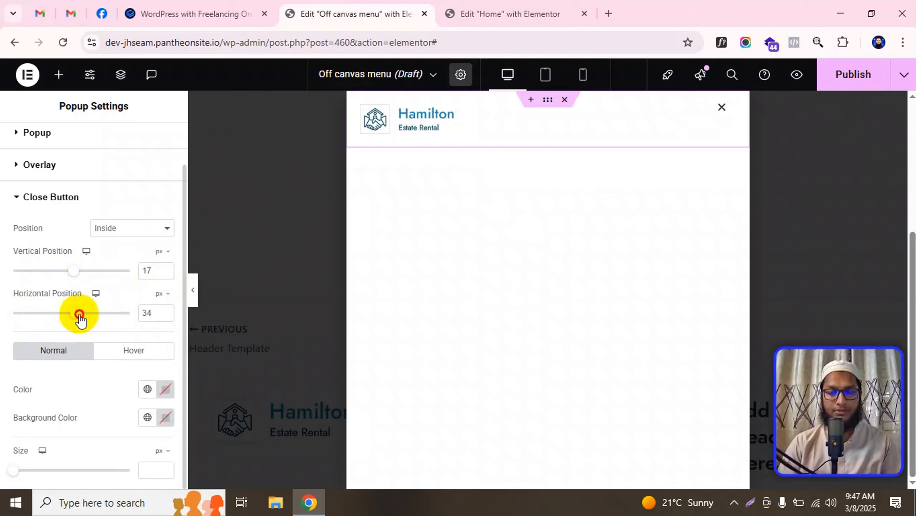
click(151, 310)
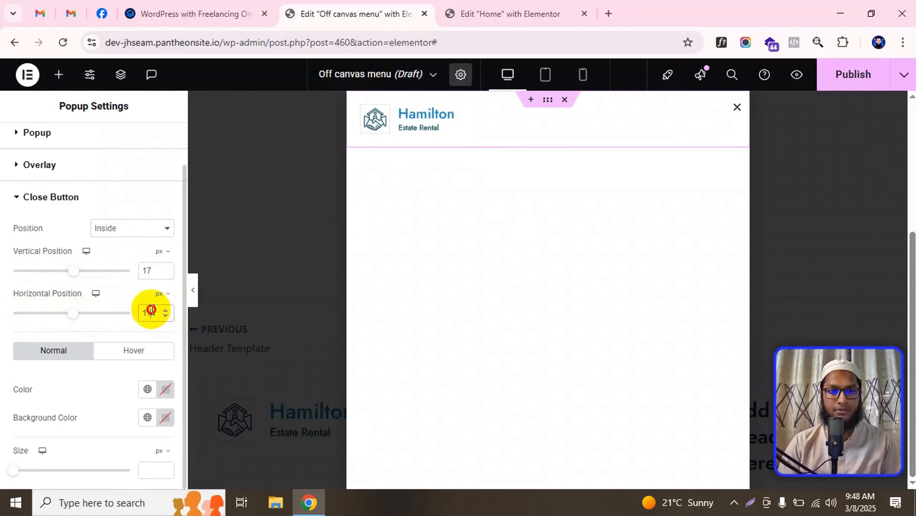
text(15)
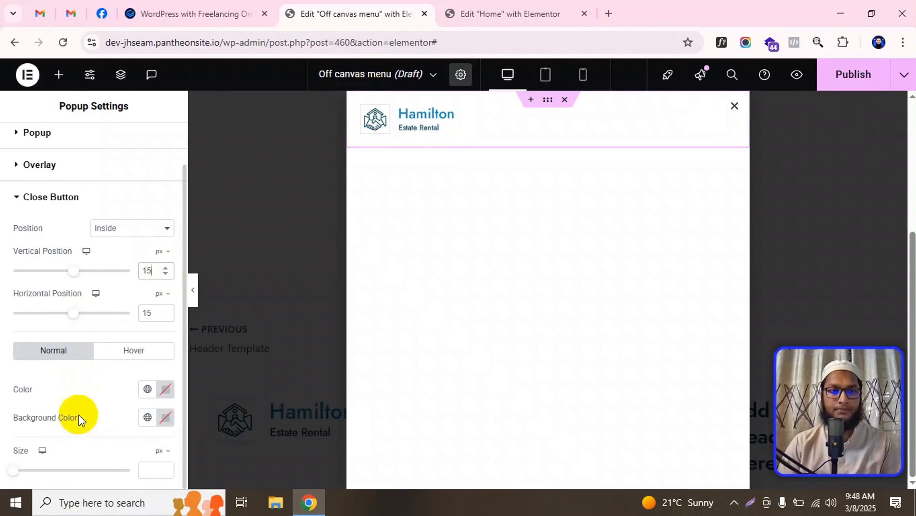
Step: Color the popup's close button red and increase its icon size
click(148, 388)
scroll(77, 251, down, 3)
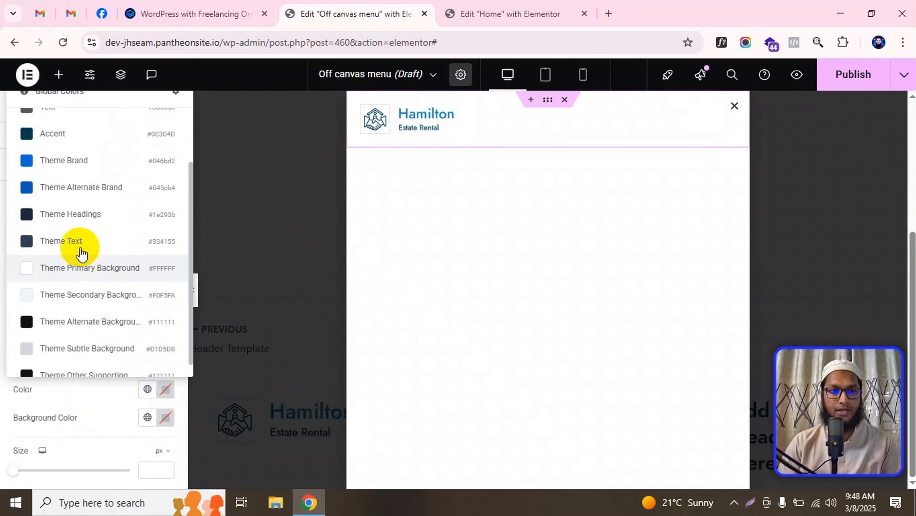
scroll(88, 139, up, 3)
click(166, 390)
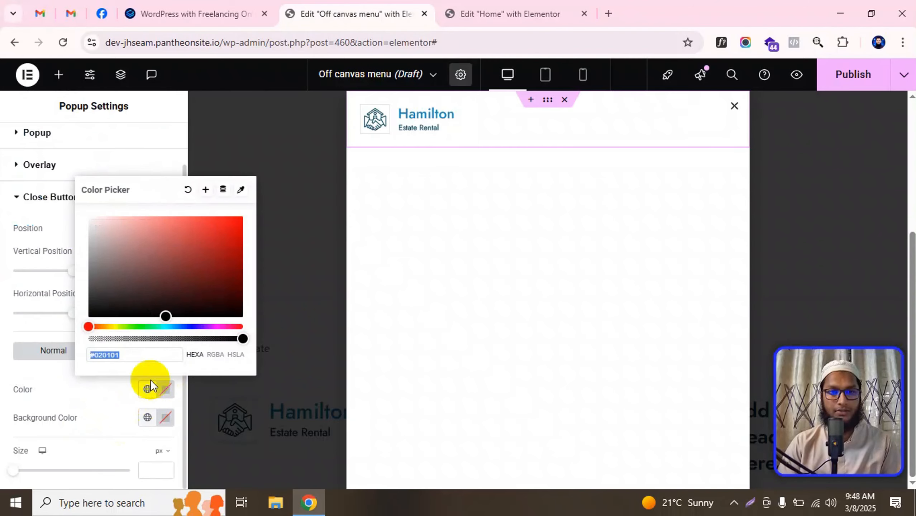
click(258, 230)
drag(242, 249, 248, 216)
click(80, 405)
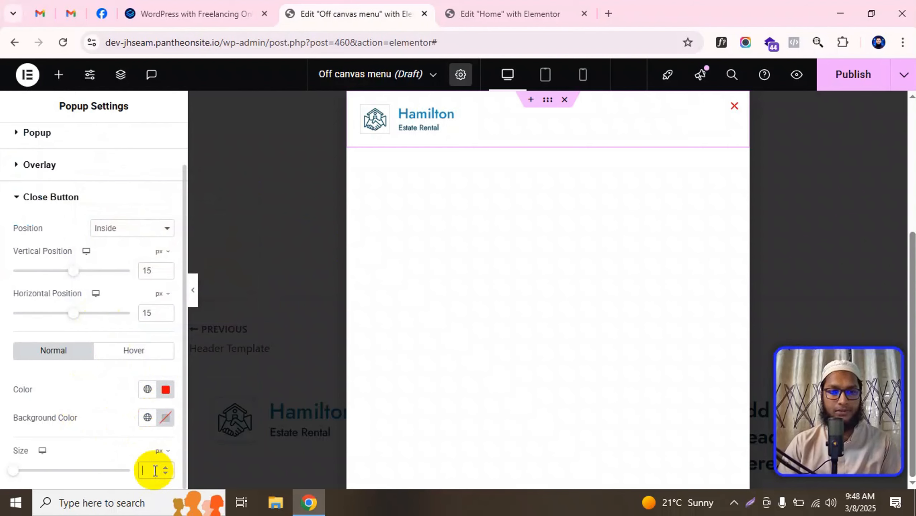
click(507, 275)
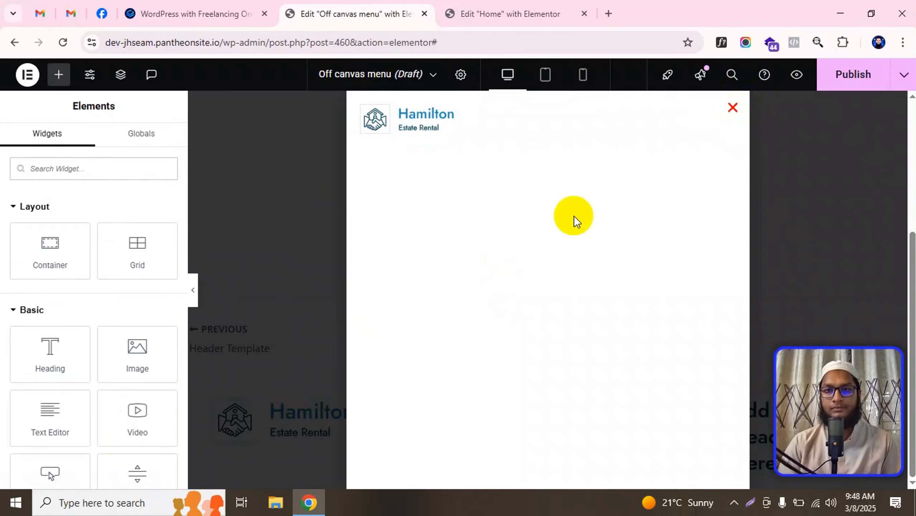
click(466, 113)
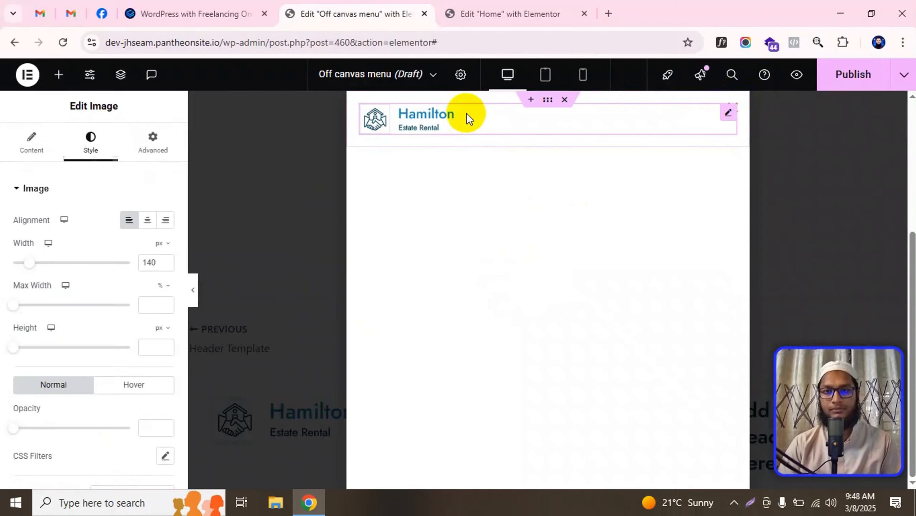
click(456, 228)
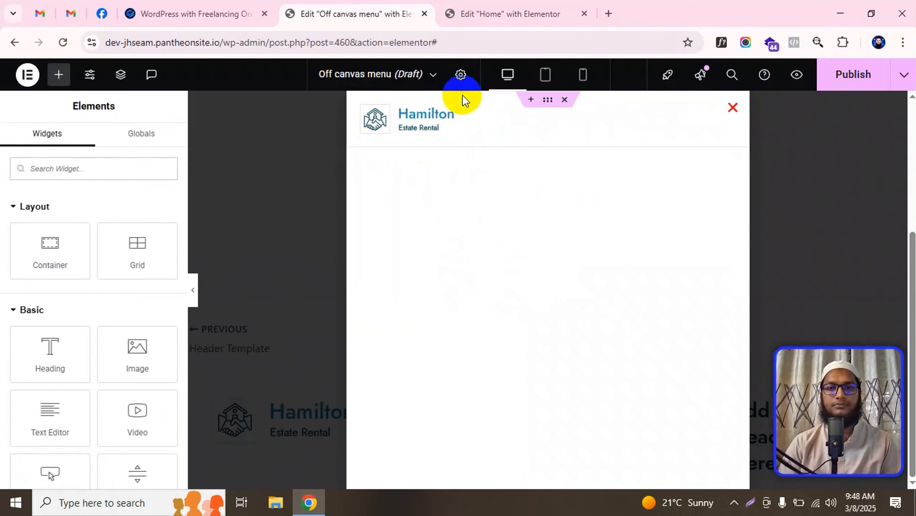
Step: Lower the opacity of the popup overlay's black color to #00000094 in the popup's style settings
click(461, 74)
scroll(102, 281, down, 3)
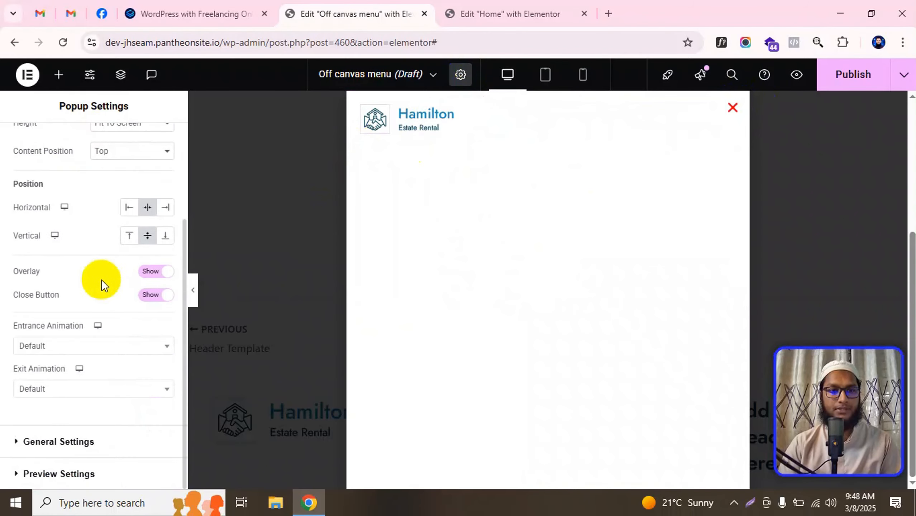
scroll(83, 447, up, 3)
click(92, 159)
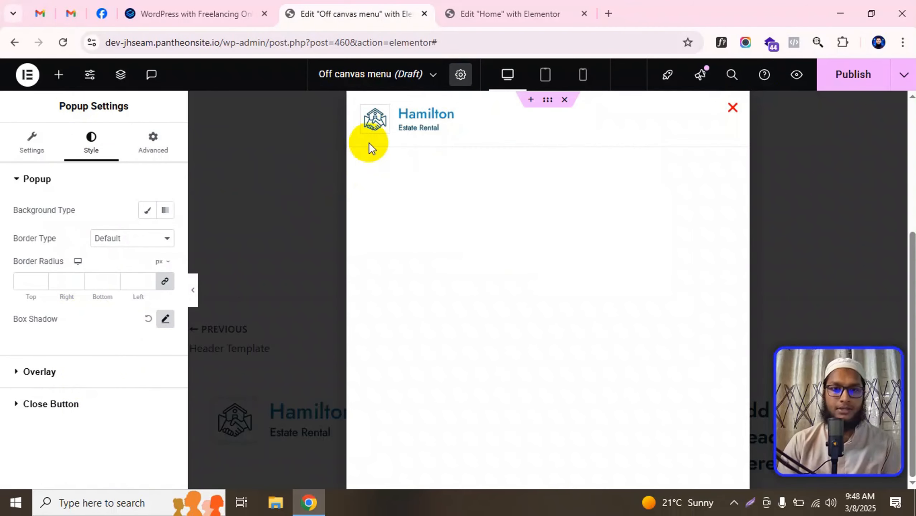
click(867, 132)
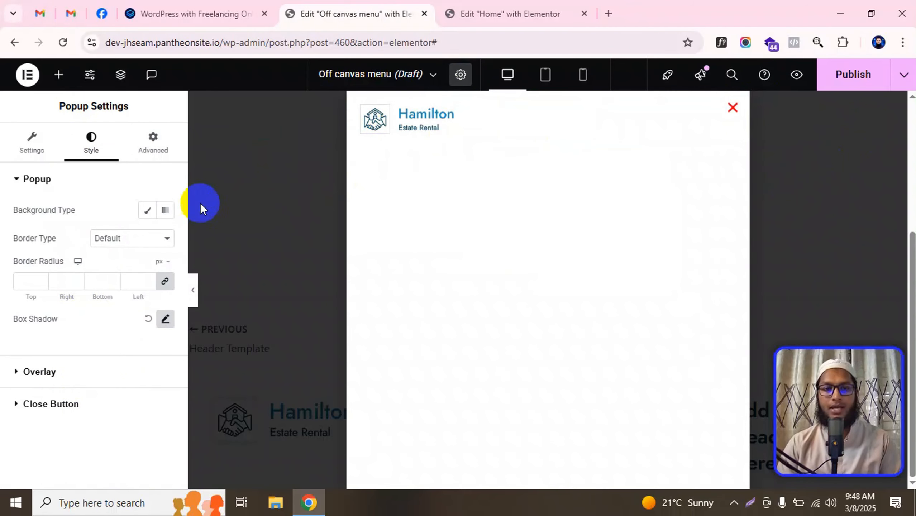
click(73, 373)
click(166, 271)
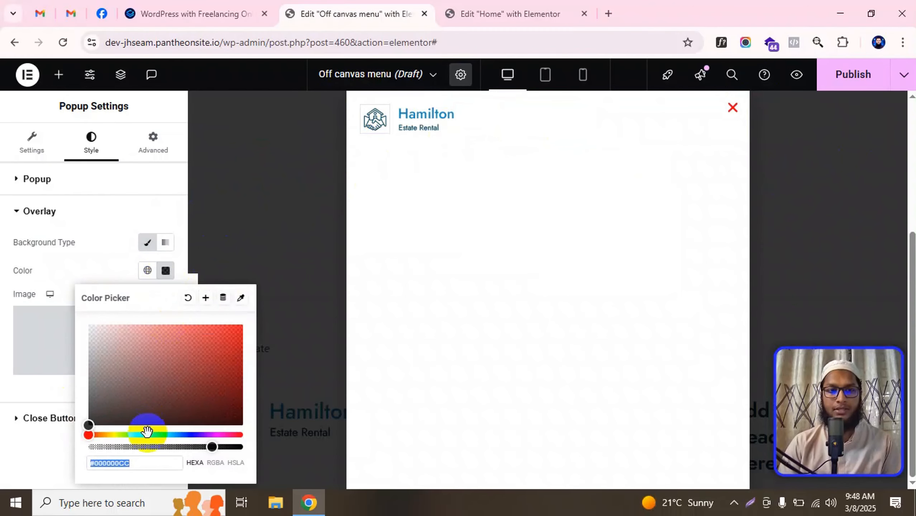
mouse_move(155, 441)
mouse_down()
mouse_move(43, 443)
mouse_move(308, 429)
mouse_move(162, 439)
mouse_up()
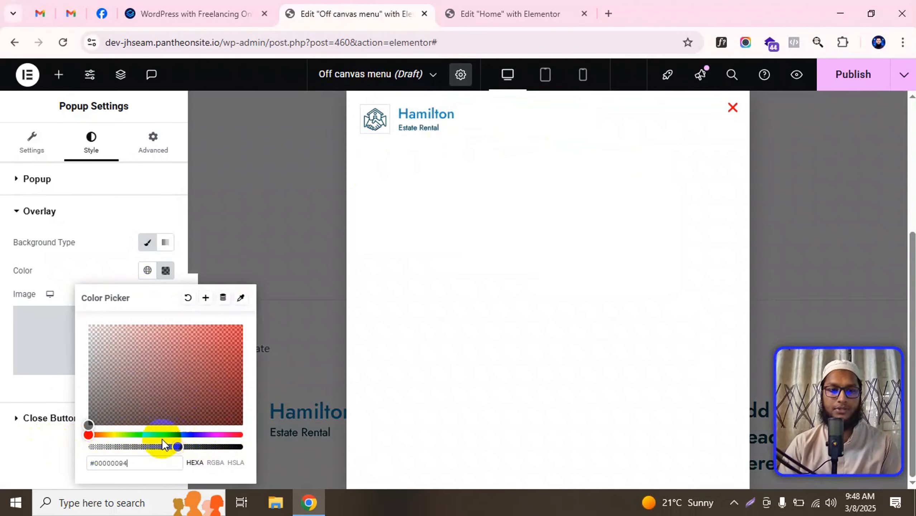
Step: Try other hues for the popup overlay and settle on a semi-transparent near-black with slightly lower opacity
mouse_move(88, 423)
mouse_down()
mouse_move(245, 341)
mouse_move(242, 301)
mouse_move(177, 438)
mouse_move(212, 360)
mouse_up()
click(178, 441)
mouse_move(175, 434)
mouse_down()
mouse_move(207, 447)
mouse_move(174, 447)
mouse_move(236, 447)
mouse_move(96, 447)
mouse_move(172, 447)
mouse_up()
click(177, 447)
drag(134, 420, 114, 430)
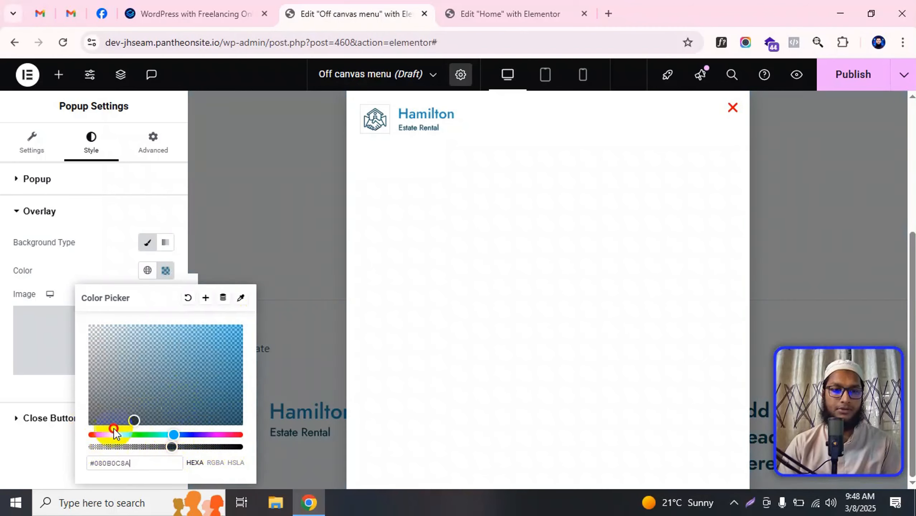
click(90, 266)
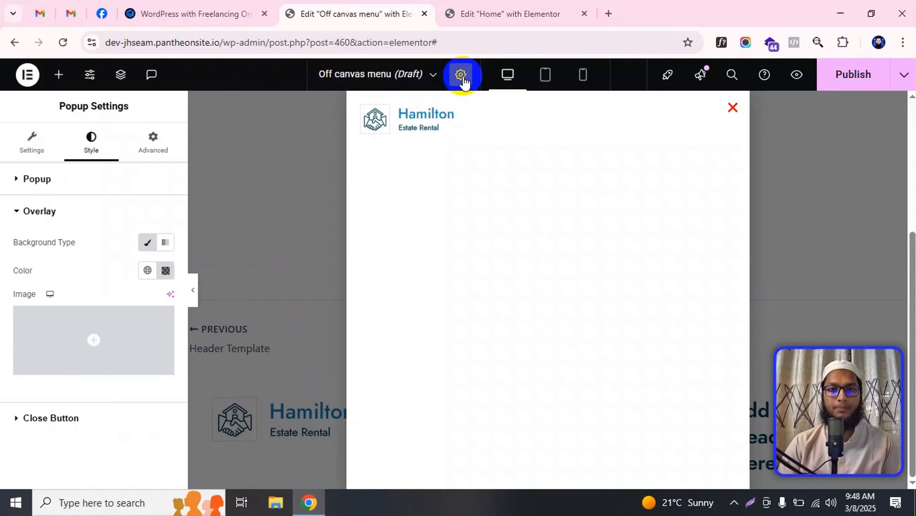
Step: Find the WordPress Menu widget and place it below the logo in the popup
click(57, 181)
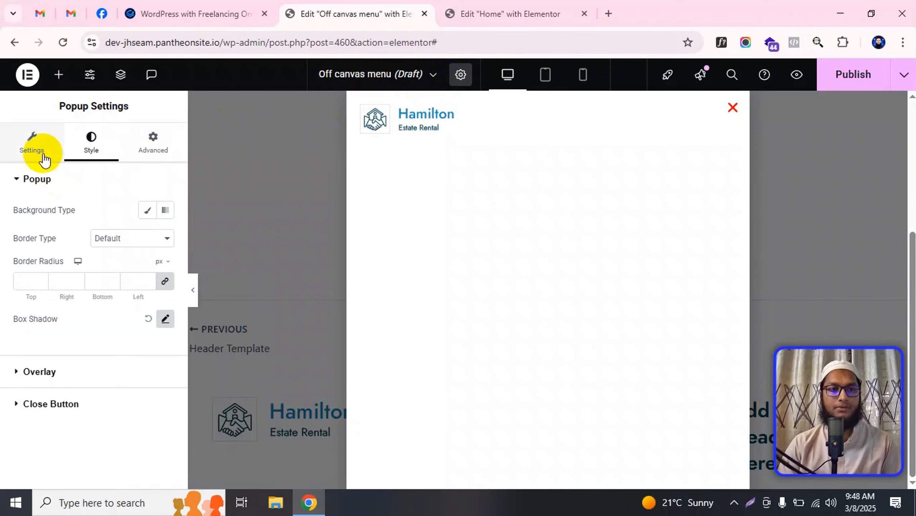
click(31, 145)
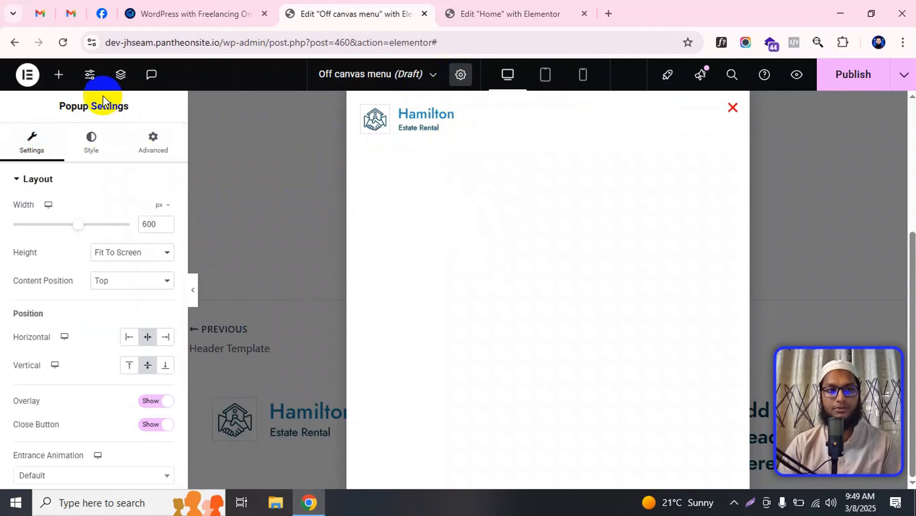
click(58, 75)
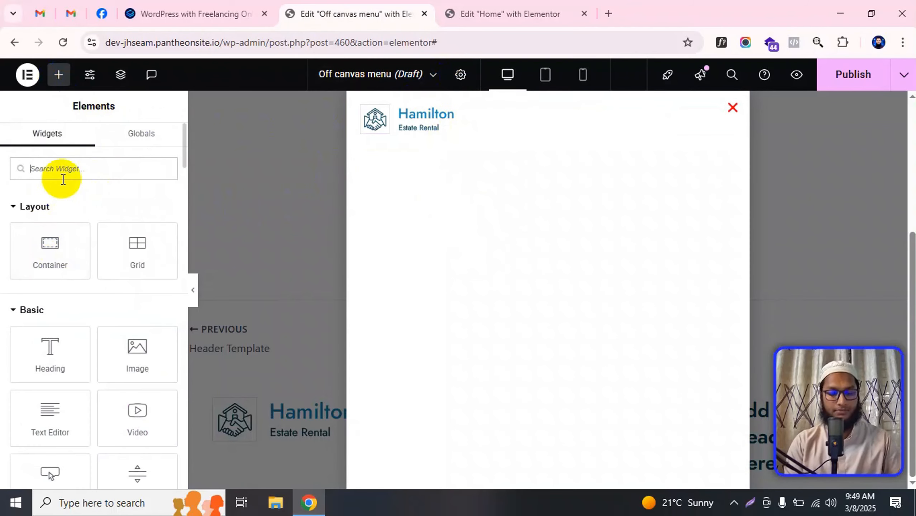
text(nav)
drag(63, 219, 453, 139)
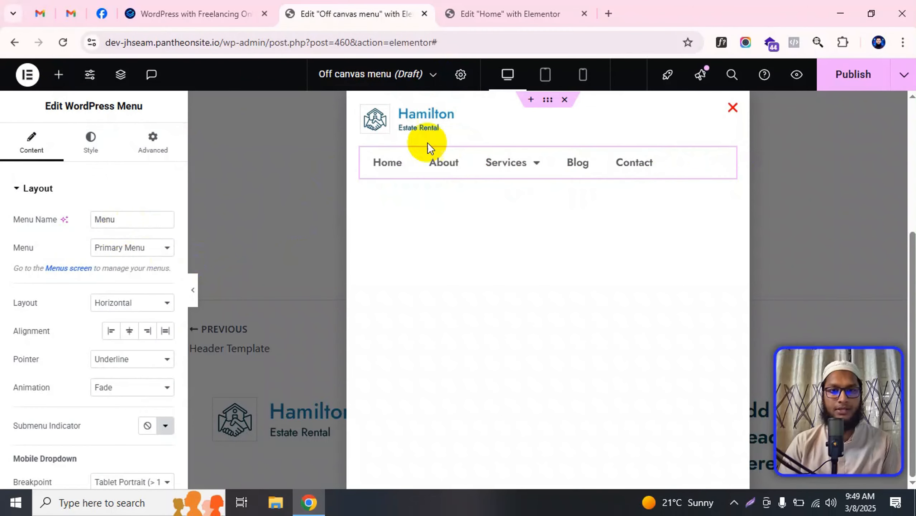
Step: Try the Dropdown layout for the popup's primary menu and settle on the Vertical layout
click(135, 247)
click(123, 222)
click(130, 303)
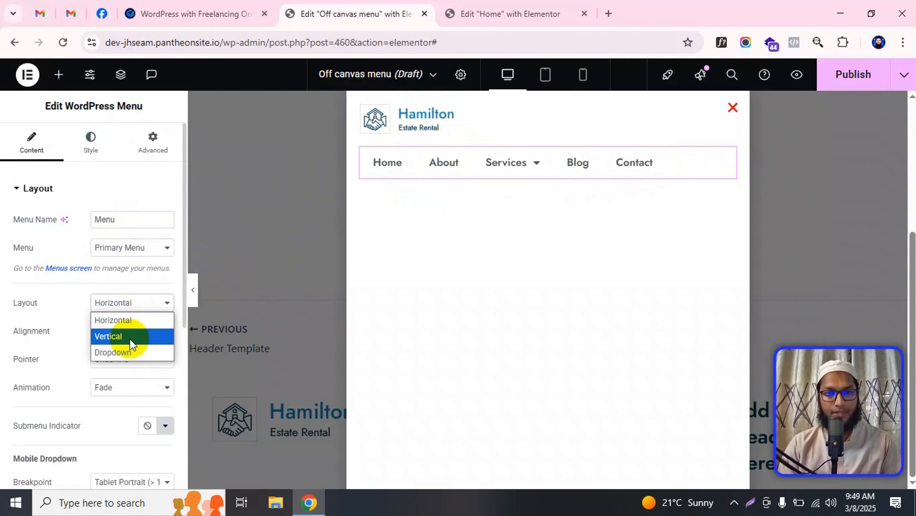
click(131, 353)
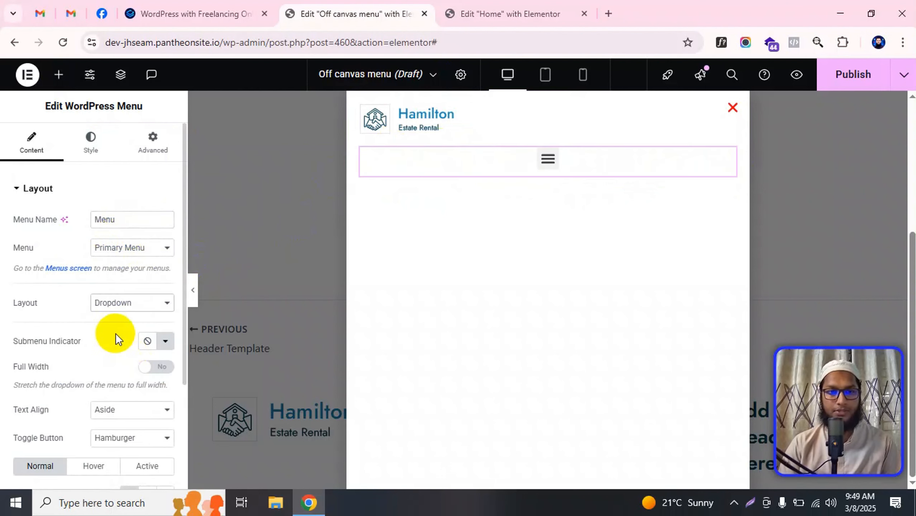
click(147, 304)
click(134, 338)
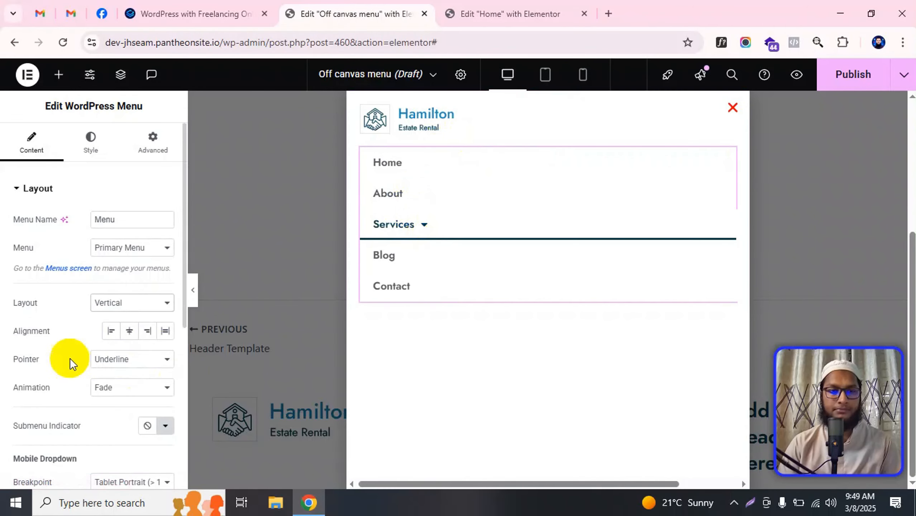
Step: Set the vertical menu's pointer to None and look through the widget's advanced settings
scroll(70, 358, down, 4)
click(137, 225)
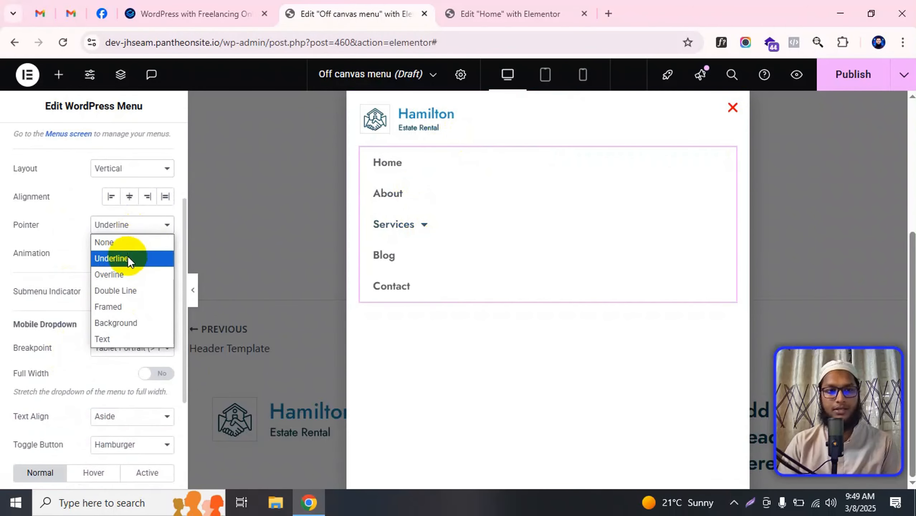
click(130, 241)
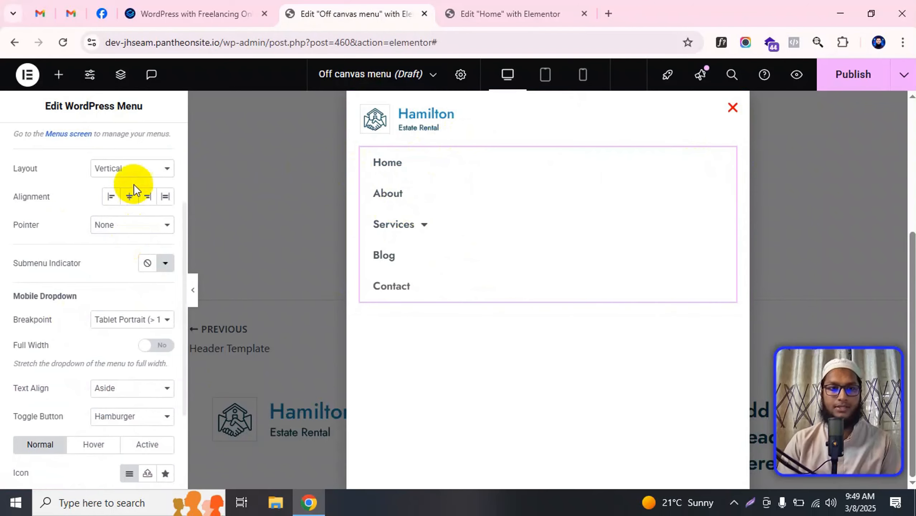
scroll(130, 184, up, 4)
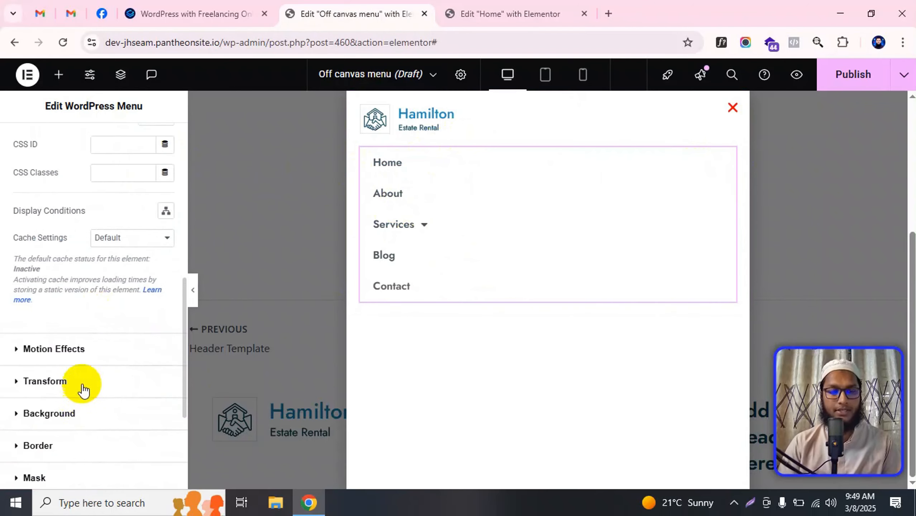
scroll(83, 378, up, 5)
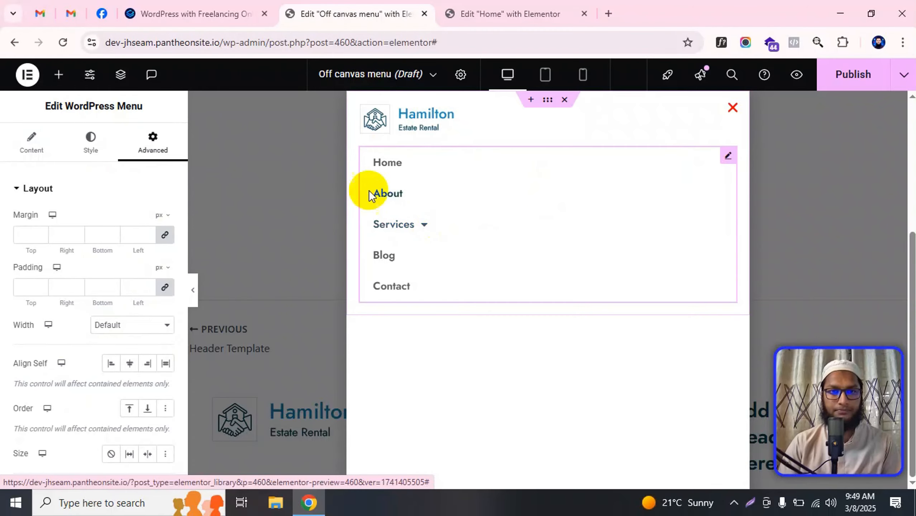
Step: Switch the popup menu's layout to Dropdown and turn on Full Width for the dropdown
click(43, 146)
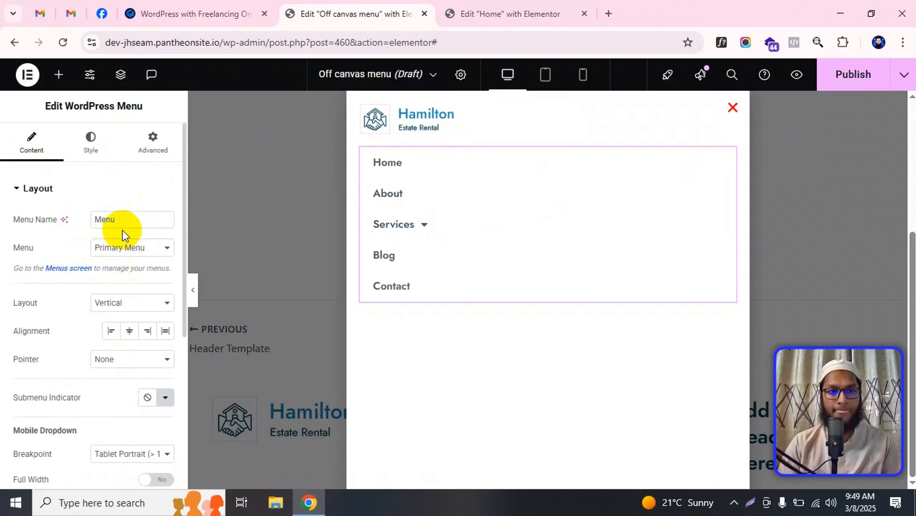
click(115, 304)
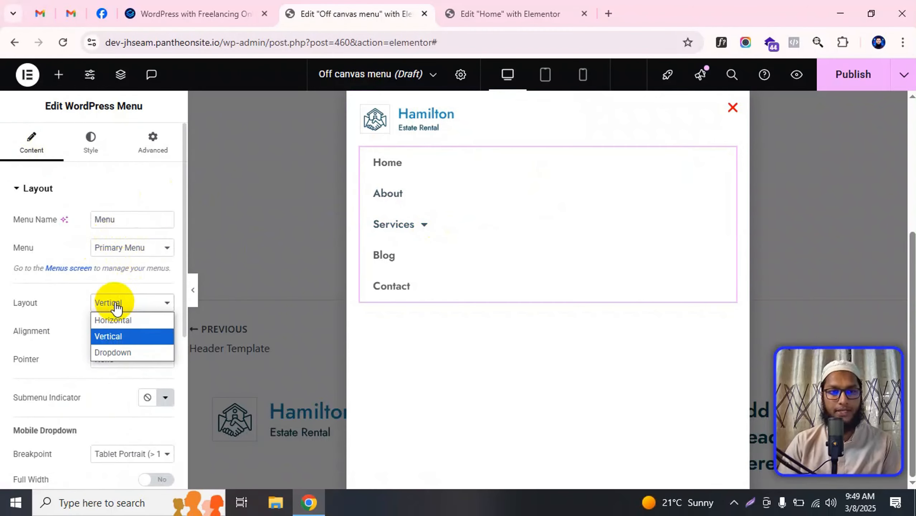
click(129, 350)
scroll(126, 362, down, 3)
scroll(131, 341, up, 3)
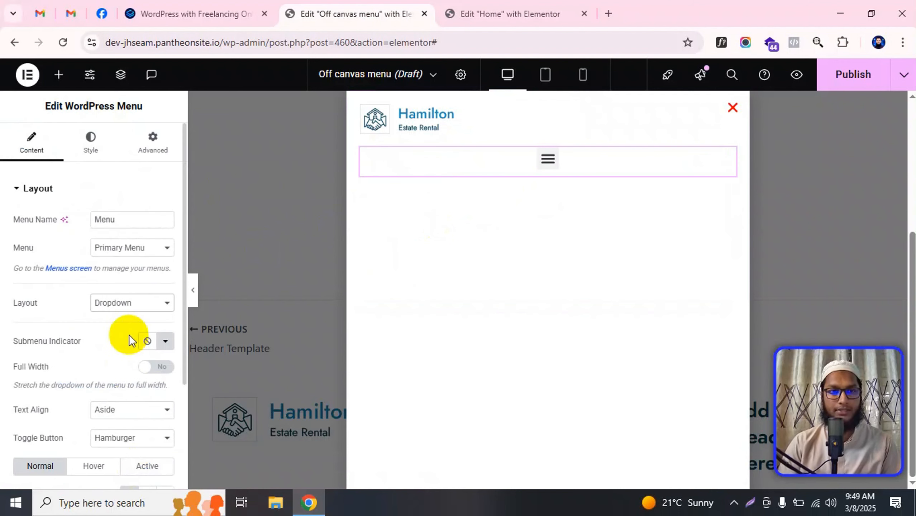
scroll(163, 368, down, 2)
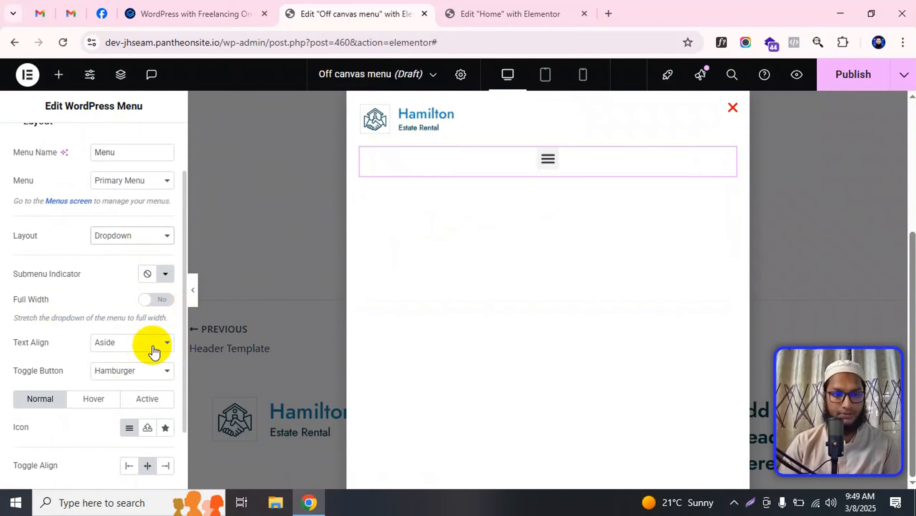
scroll(143, 347, down, 2)
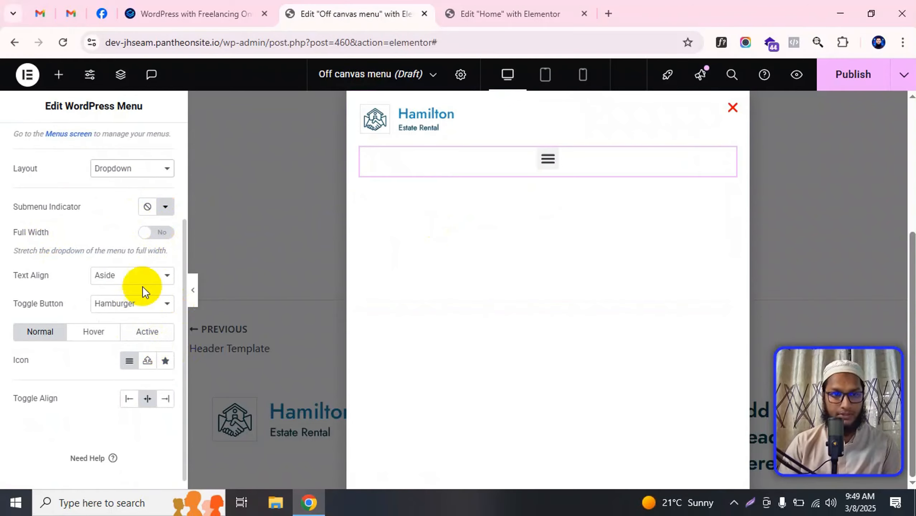
click(159, 232)
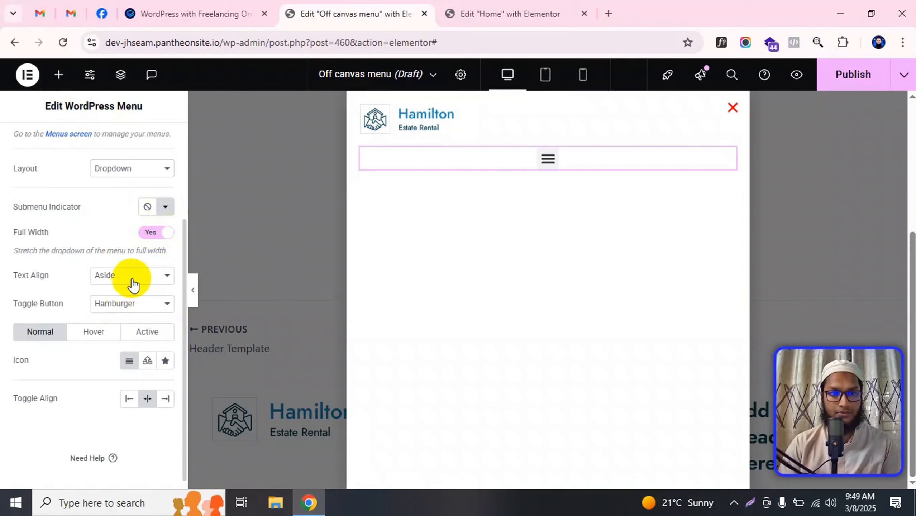
Step: Examine the dropdown menu's layout options and its Dropdown and Toggle Button style settings
scroll(123, 314, down, 1)
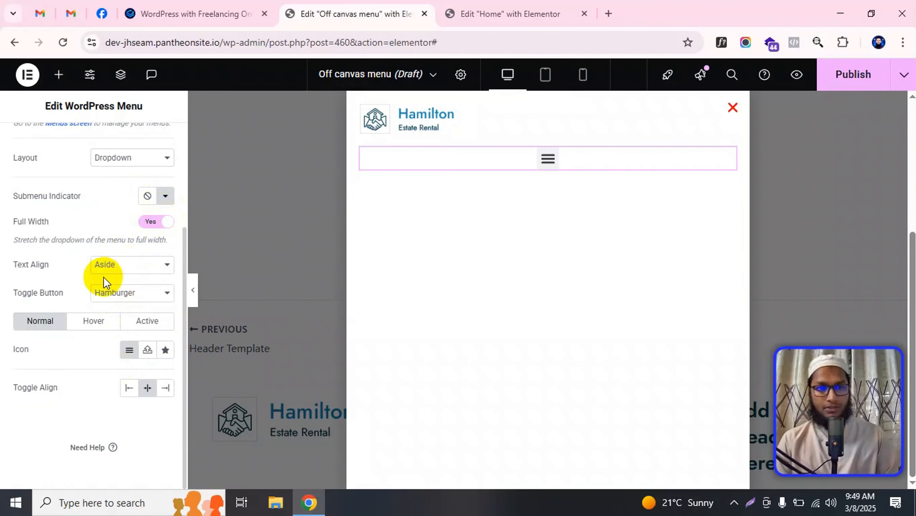
scroll(112, 276, up, 4)
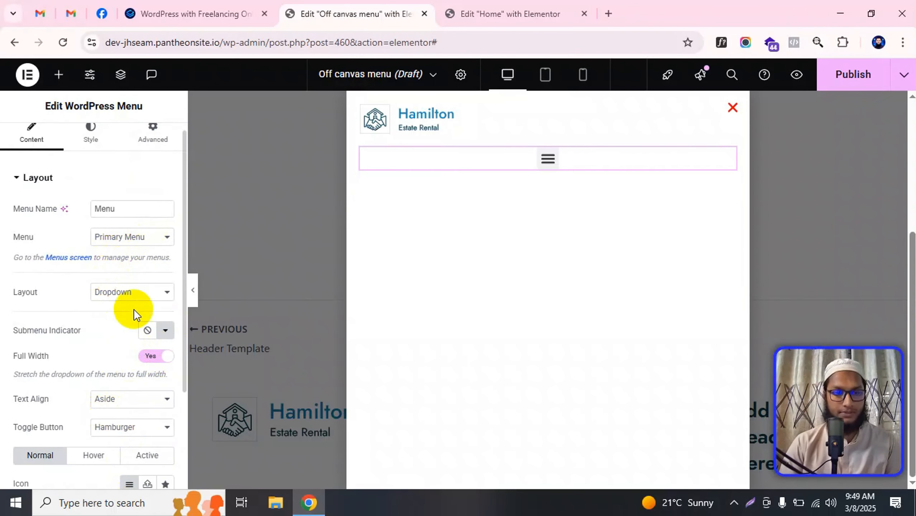
scroll(134, 314, down, 3)
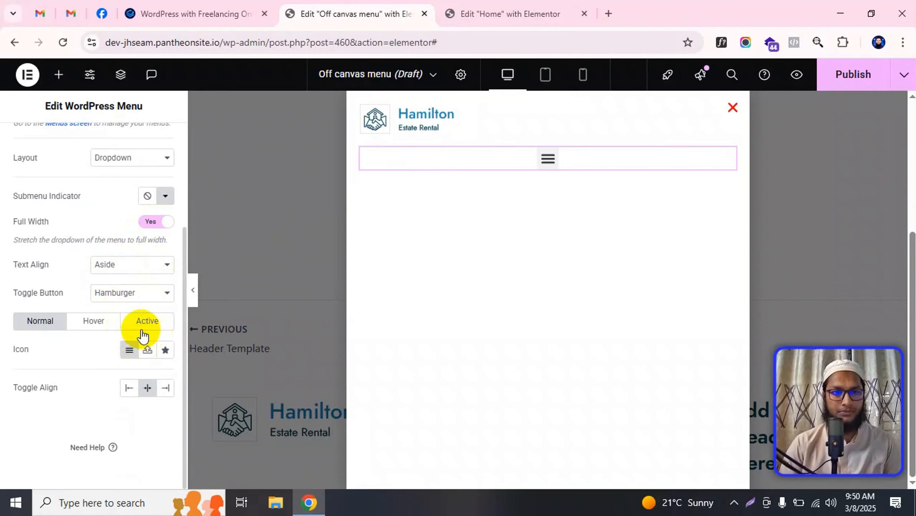
scroll(151, 231, up, 4)
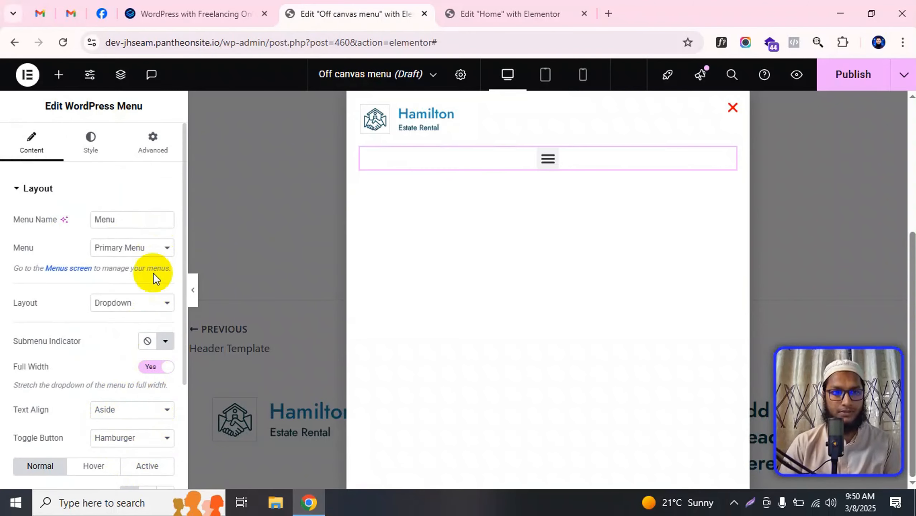
scroll(143, 318, down, 4)
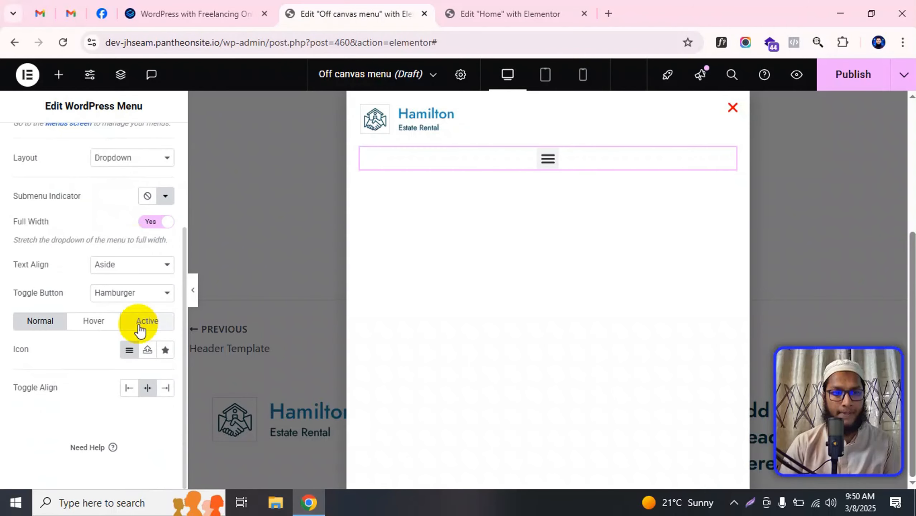
scroll(134, 365, up, 4)
click(91, 148)
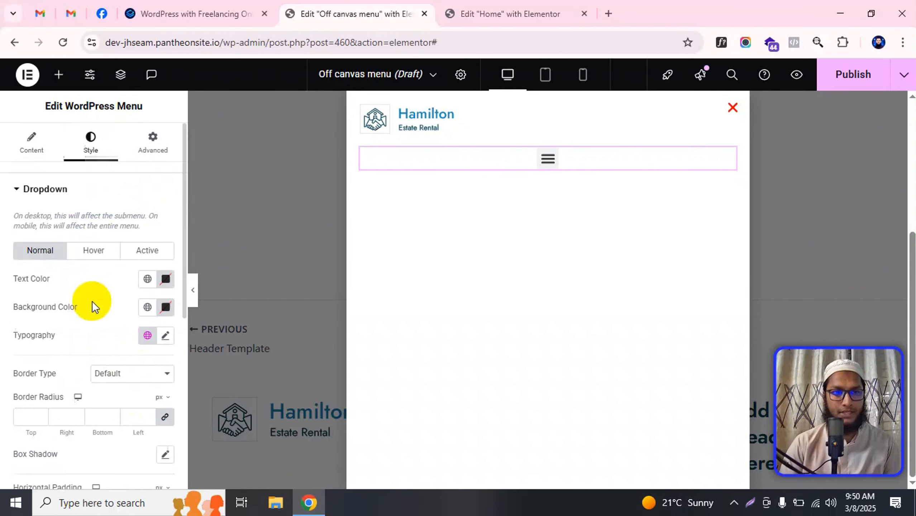
scroll(89, 347, down, 5)
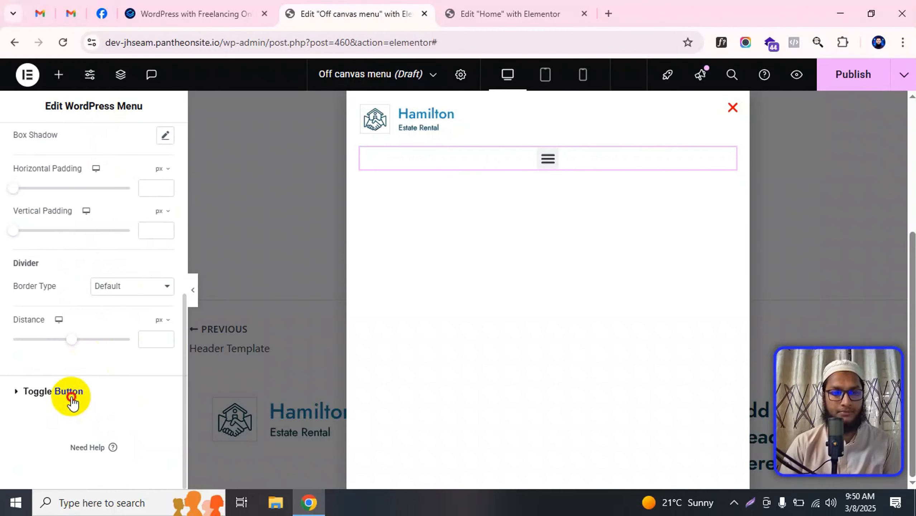
click(72, 398)
click(33, 151)
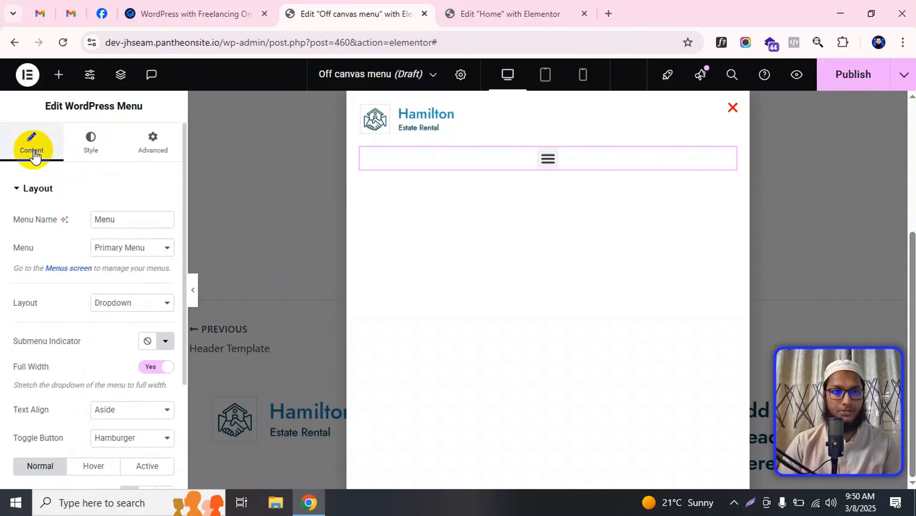
scroll(74, 345, down, 2)
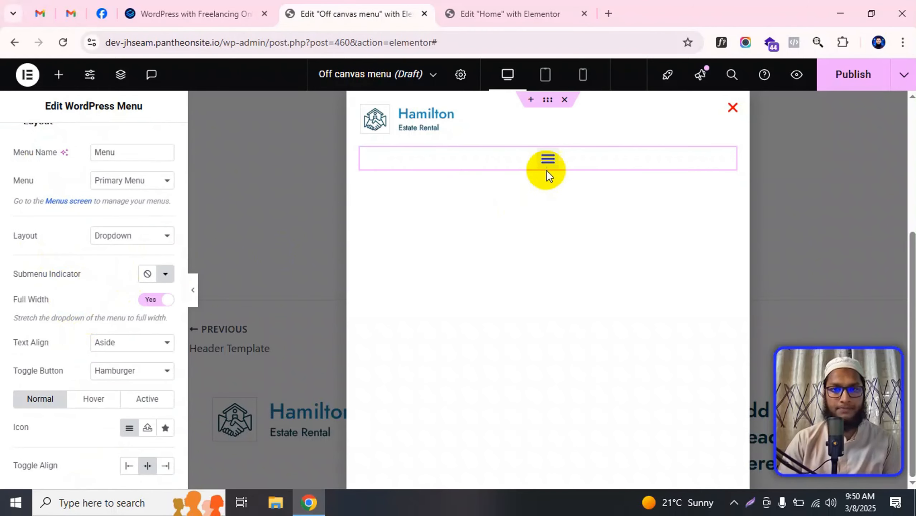
Step: Test the hamburger toggle in the popup and set the menu's submenu indicator to None
click(547, 160)
click(550, 158)
click(550, 158)
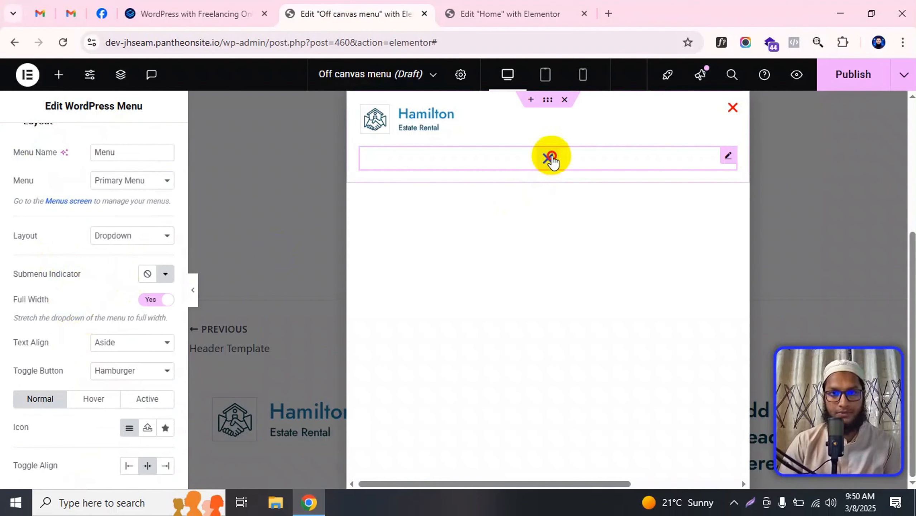
click(156, 302)
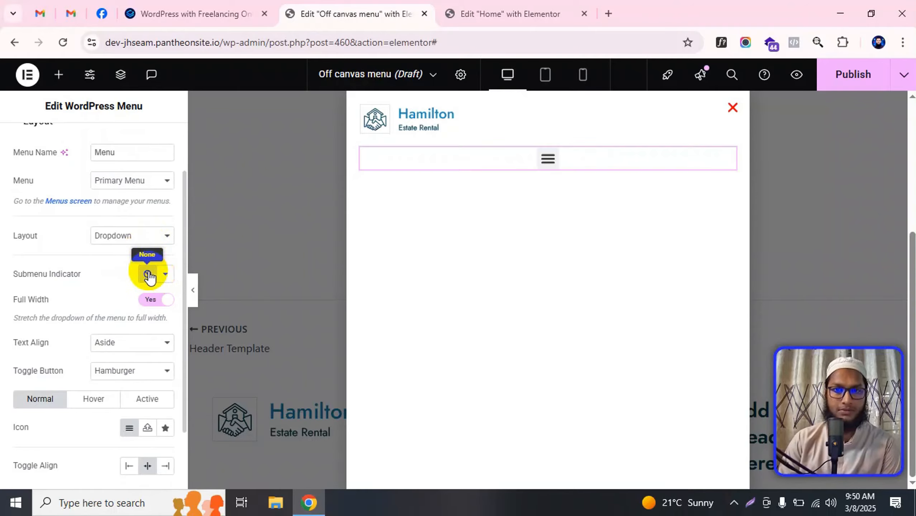
click(166, 277)
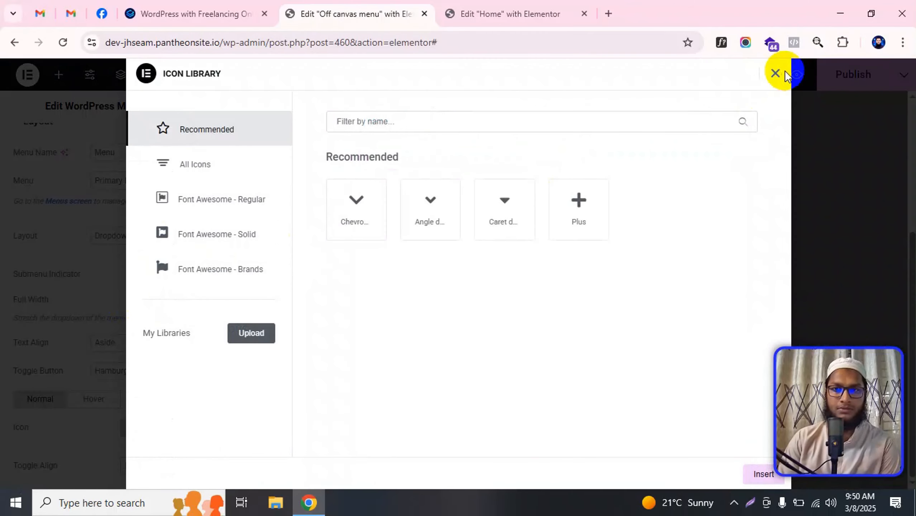
click(776, 73)
Step: Return the popup menu's layout to Vertical so its items are stacked below the logo
scroll(118, 309, down, 2)
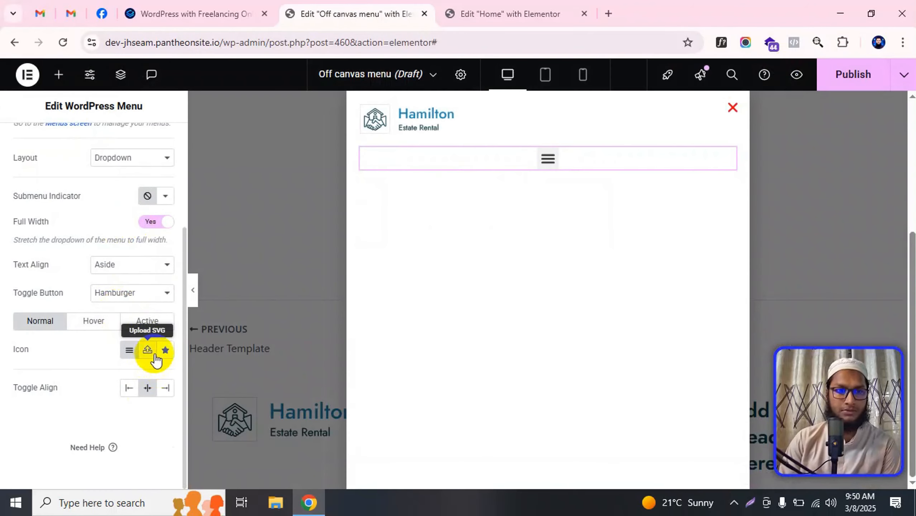
scroll(105, 327, up, 4)
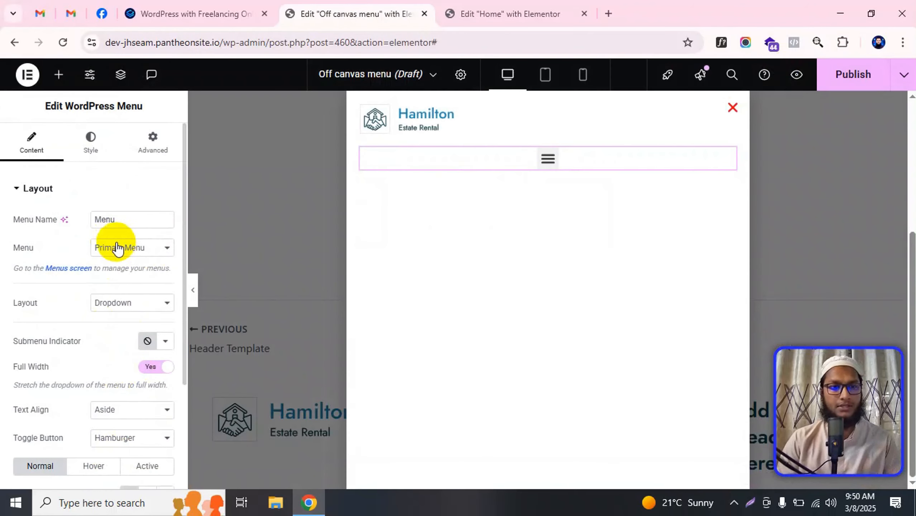
click(123, 303)
click(117, 338)
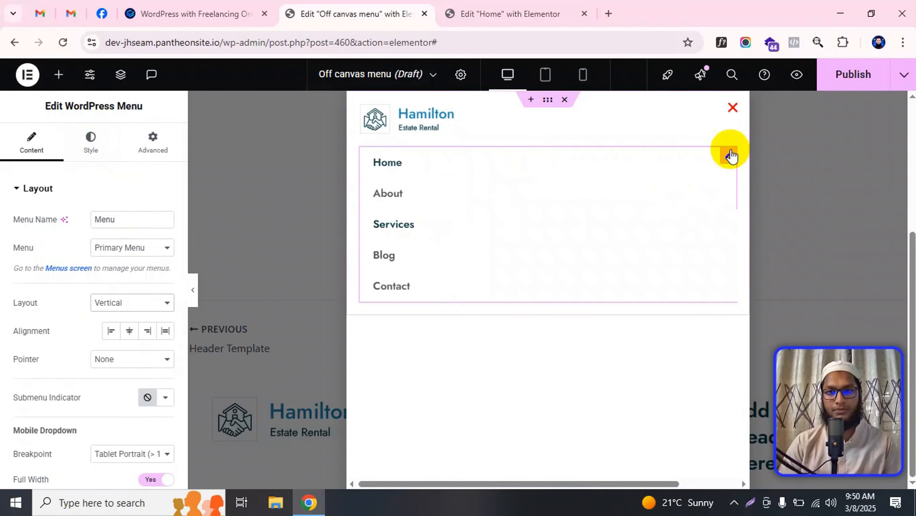
Step: Look at the popup's publish settings for display conditions and close them without saving
click(847, 70)
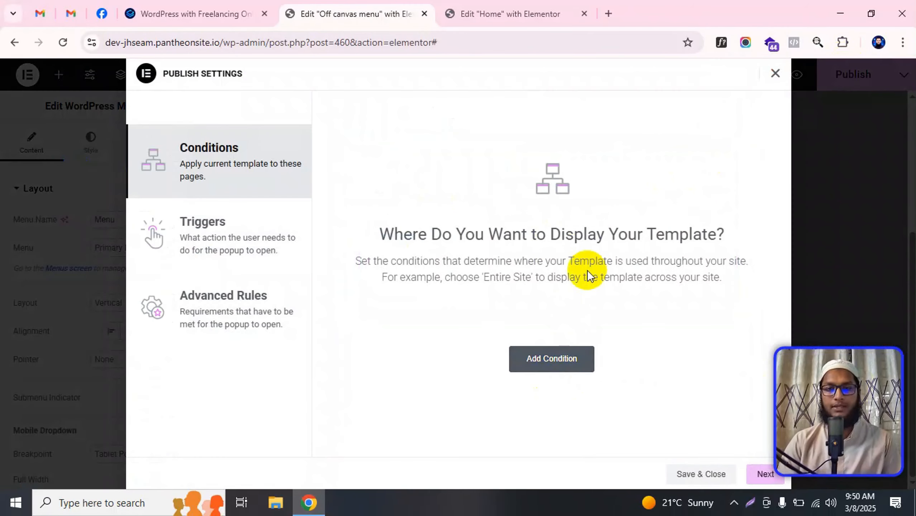
click(775, 75)
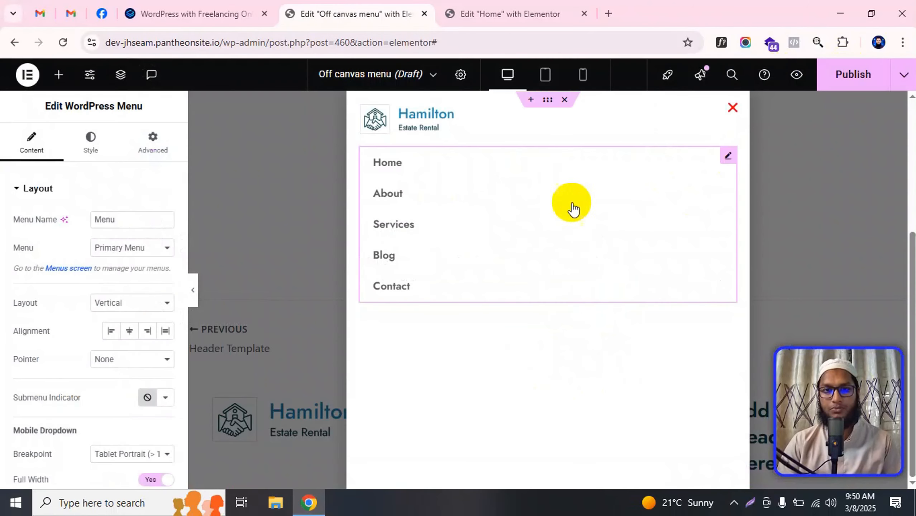
Step: Add a Button widget below the popup's navigation menu and set its text to Login
click(64, 75)
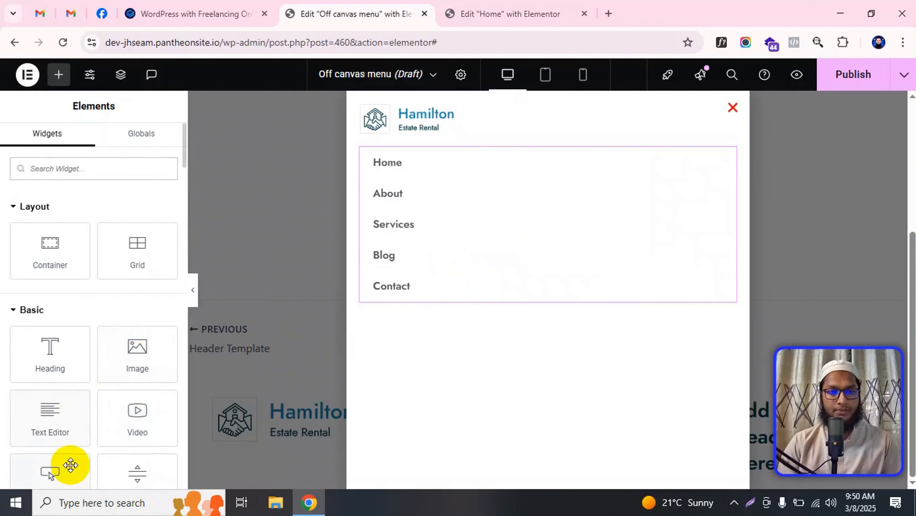
drag(71, 467, 466, 319)
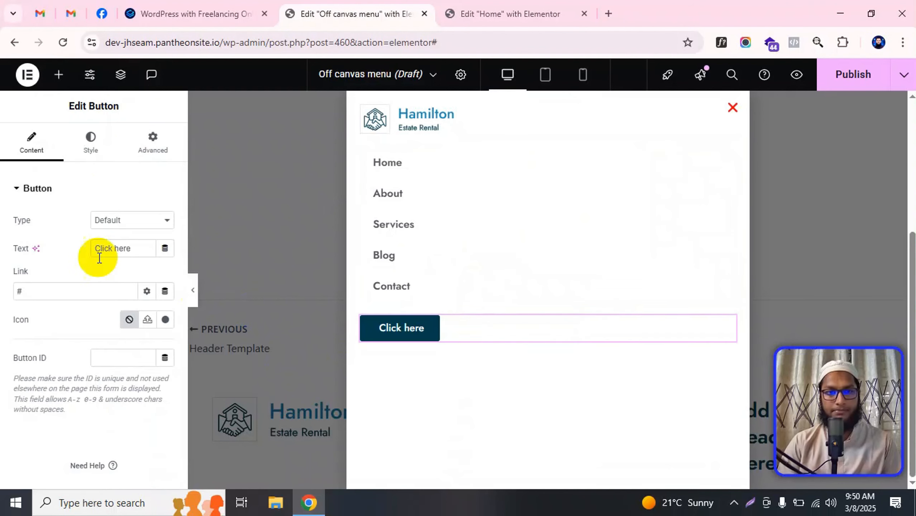
click(130, 246)
text(Login)
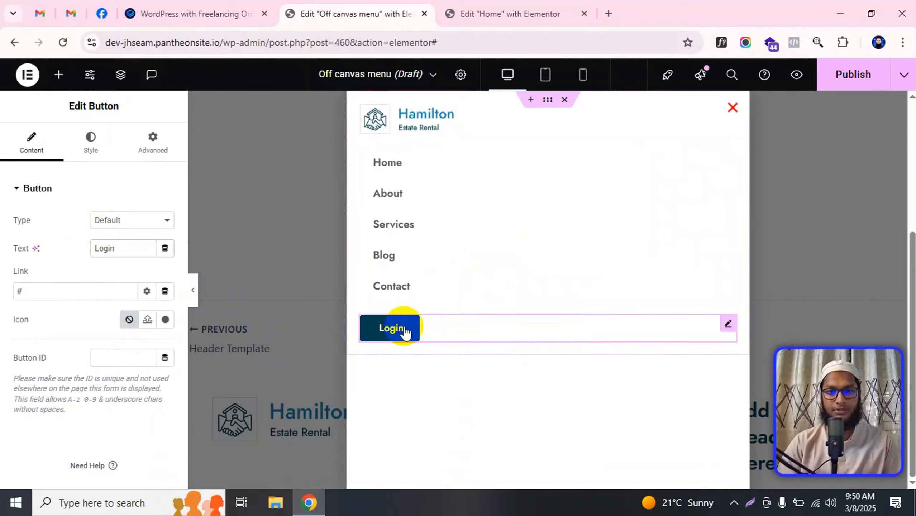
Step: Set the Login button's position to Stretch so it fills the popup's width
click(91, 141)
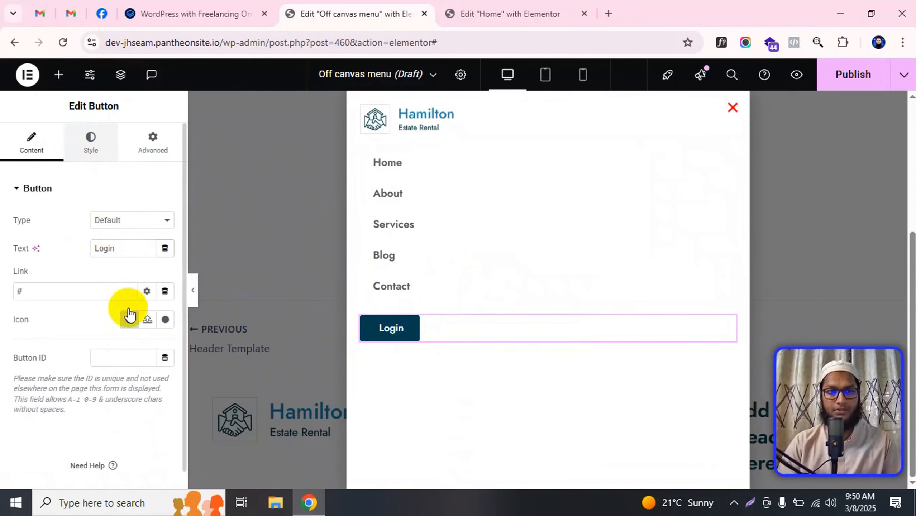
scroll(127, 297, down, 3)
scroll(125, 284, up, 3)
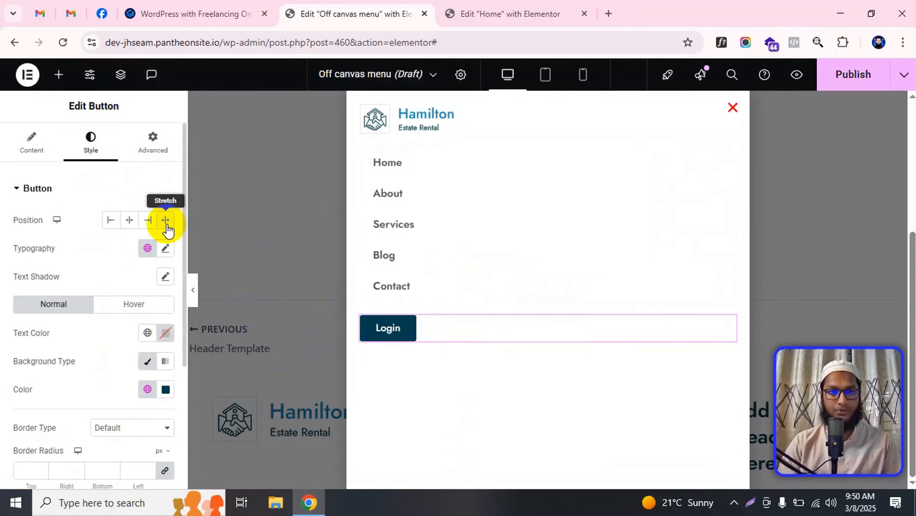
click(165, 220)
Step: Duplicate the Login button with the copy's text set to Register, and publish the popup without display conditions
right_click(555, 333)
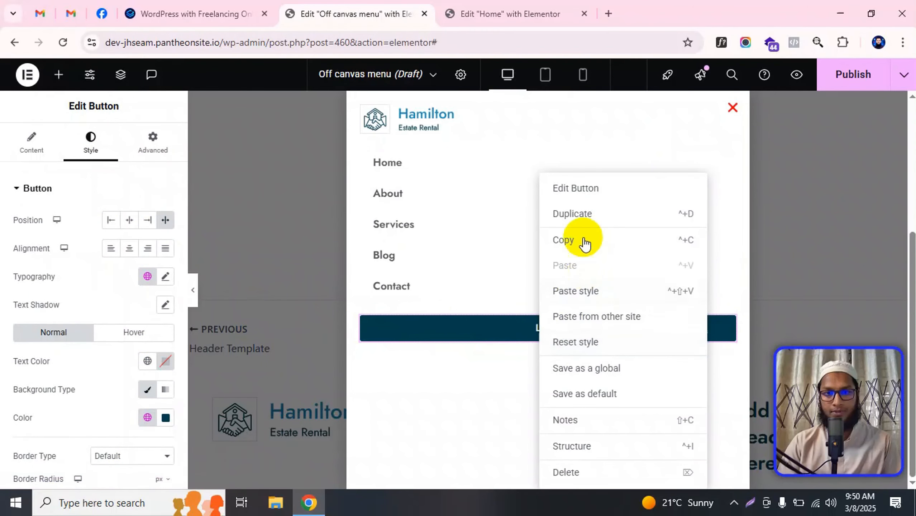
click(558, 213)
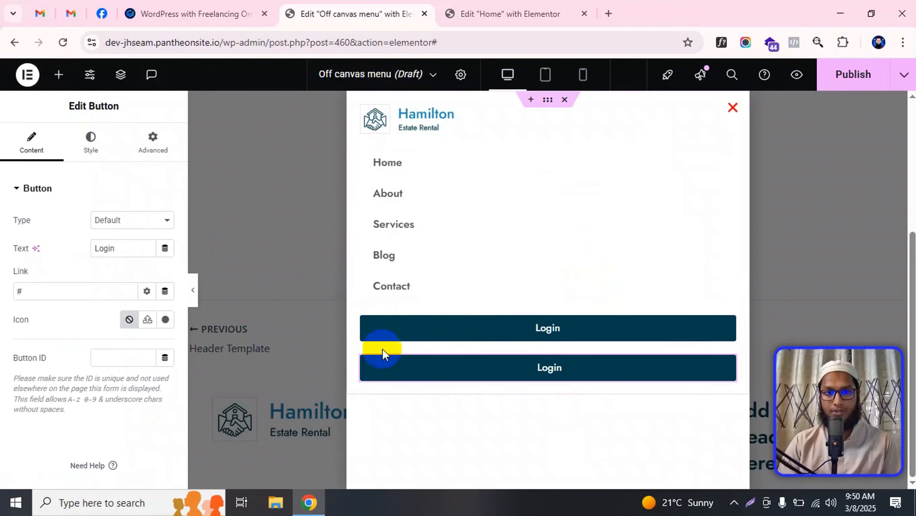
double_click(119, 249)
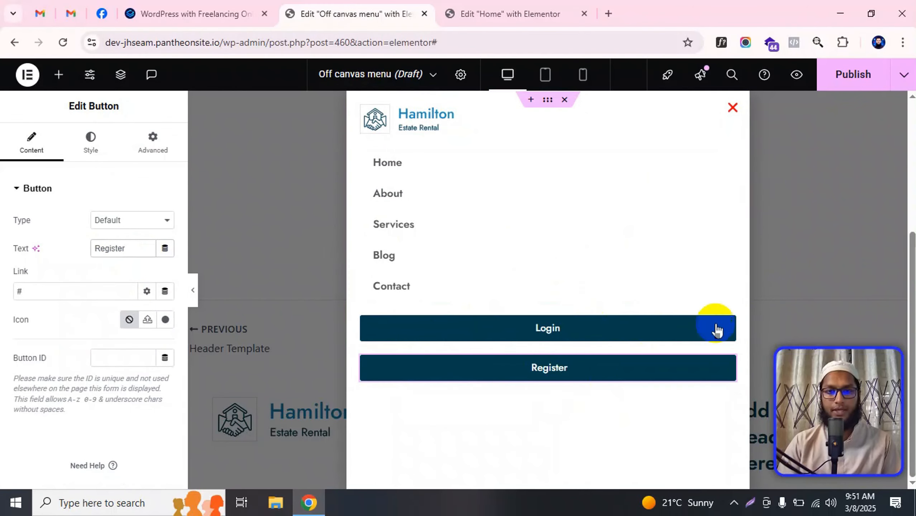
click(854, 74)
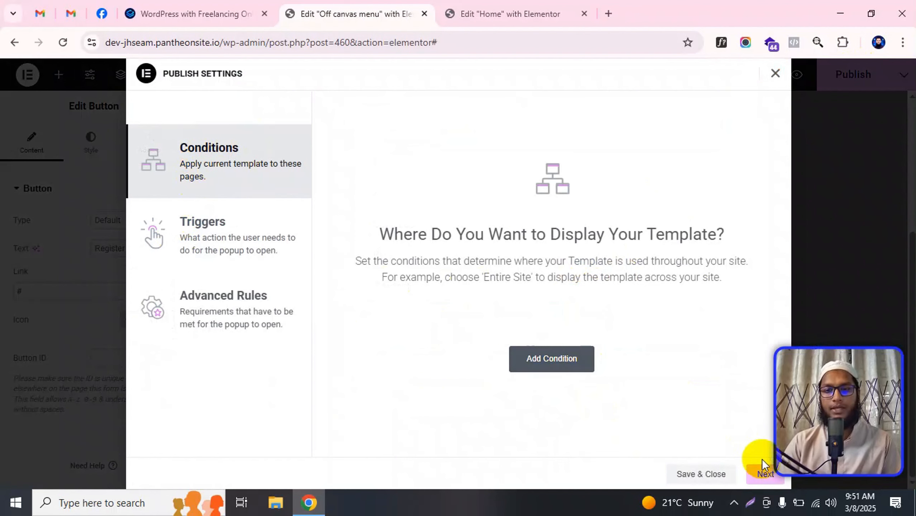
click(709, 474)
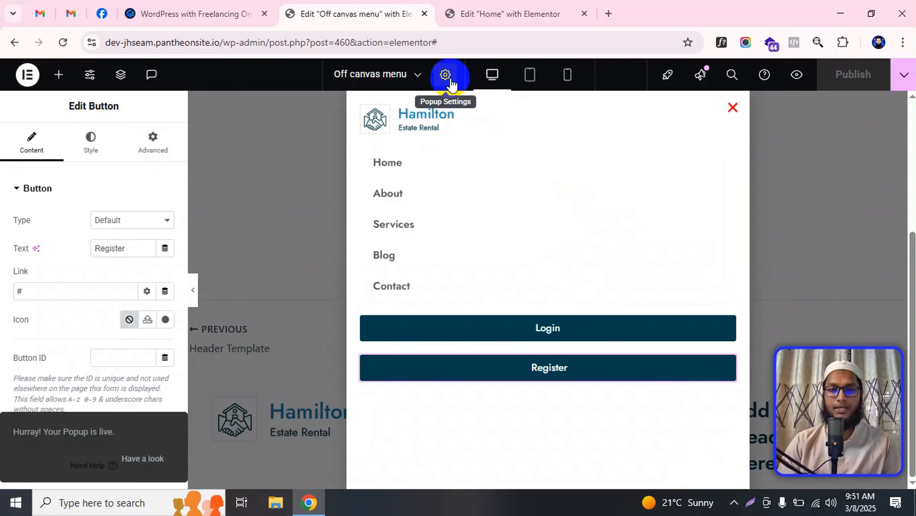
Step: Examine the popup's own settings, including the Advanced options, General Settings, Preview Settings and Layout
click(447, 78)
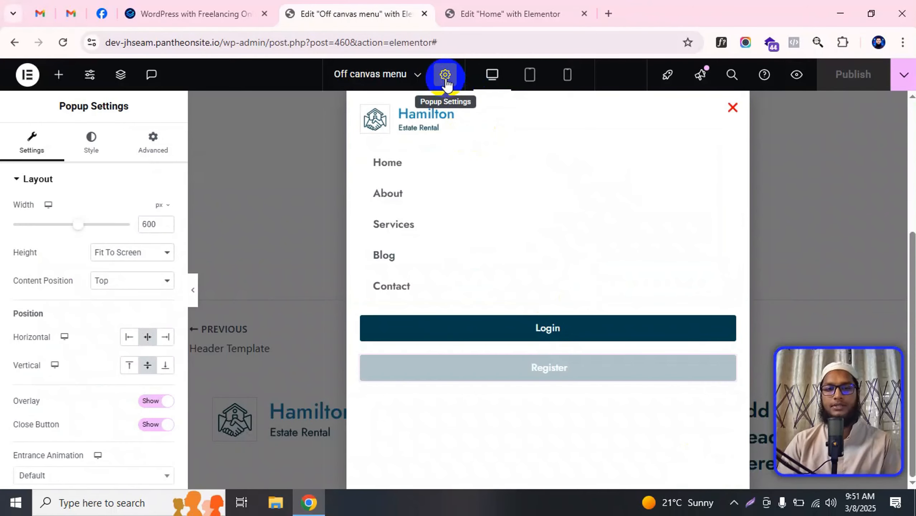
scroll(112, 325, down, 3)
scroll(72, 326, up, 3)
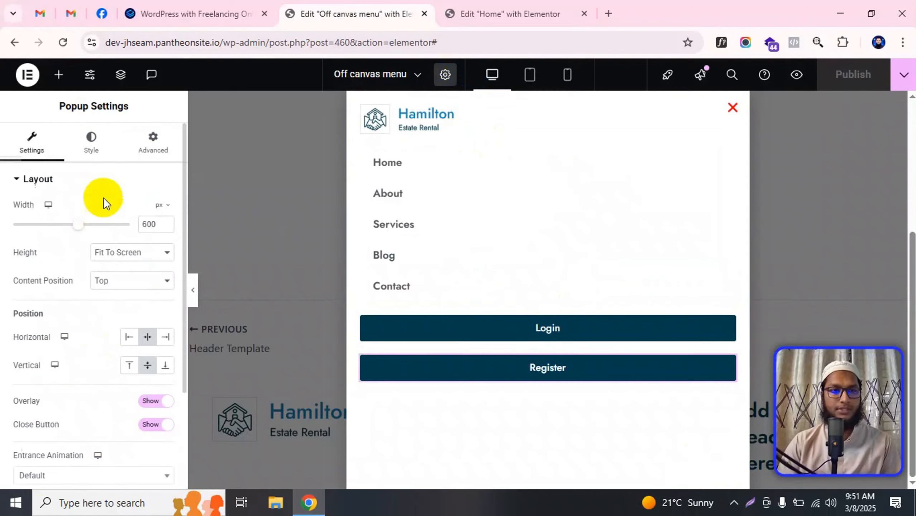
click(156, 146)
scroll(93, 351, down, 3)
scroll(89, 348, up, 3)
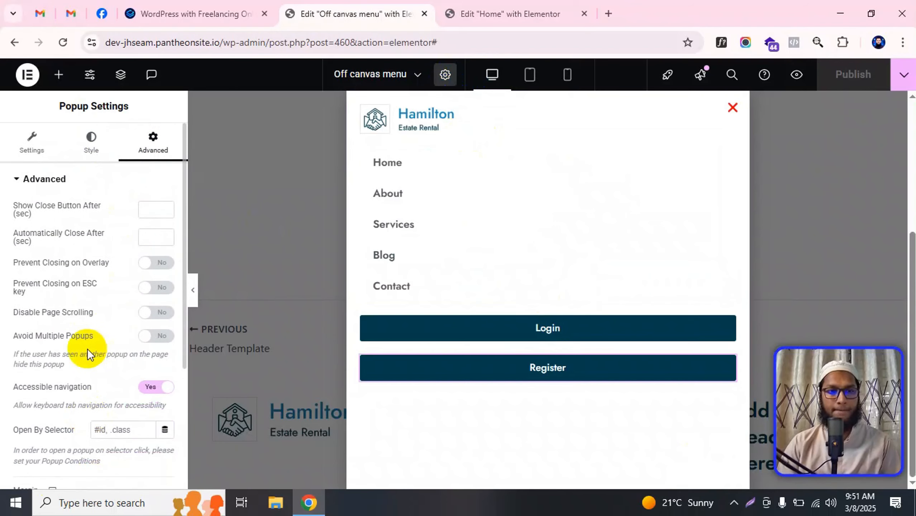
scroll(90, 337, down, 4)
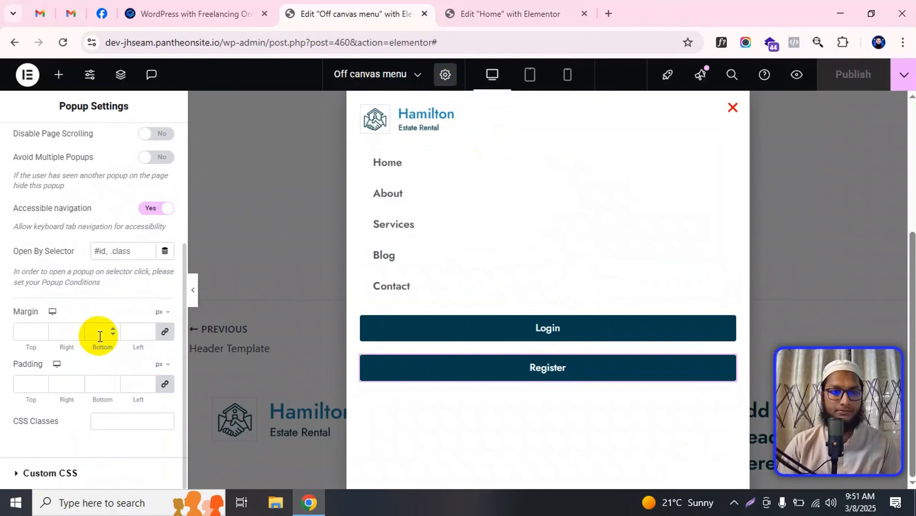
scroll(99, 336, up, 4)
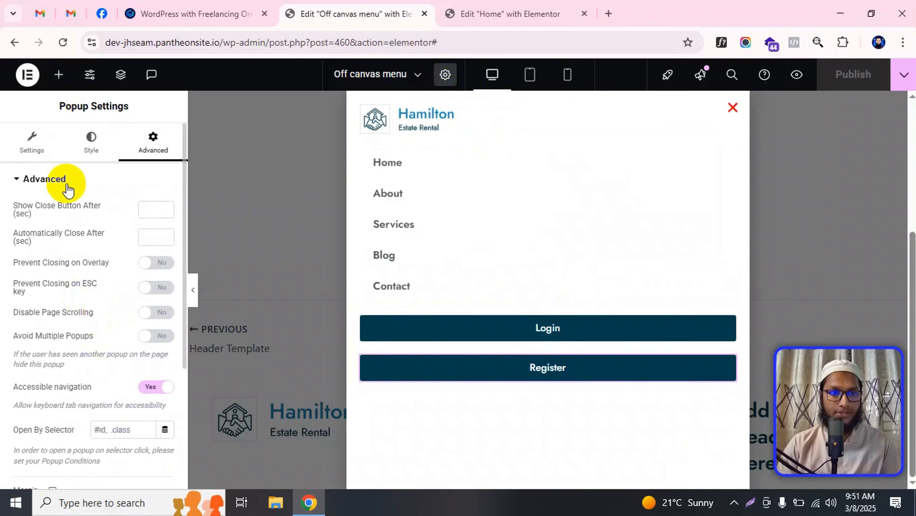
click(32, 137)
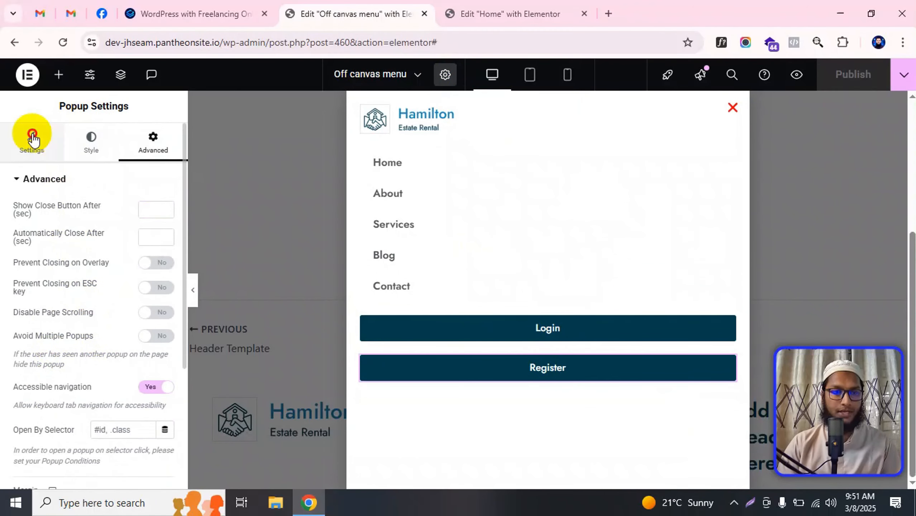
scroll(79, 276, down, 5)
click(72, 442)
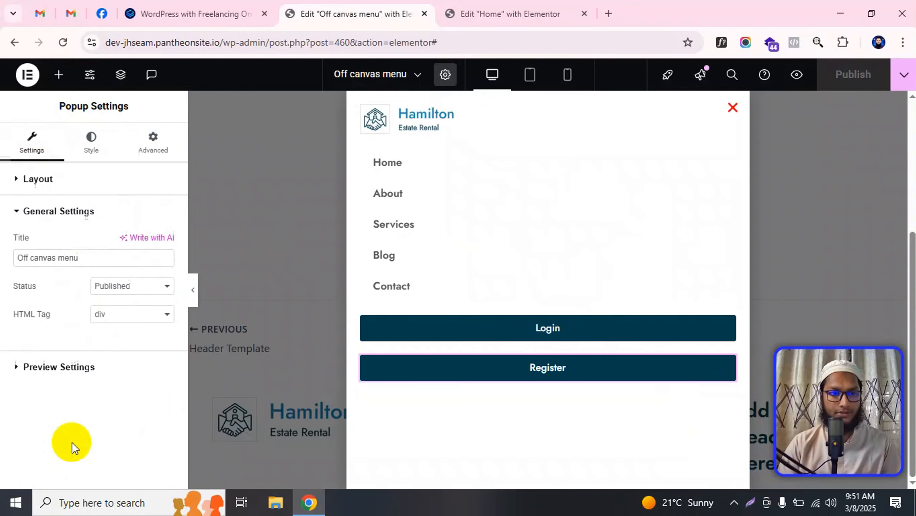
click(77, 368)
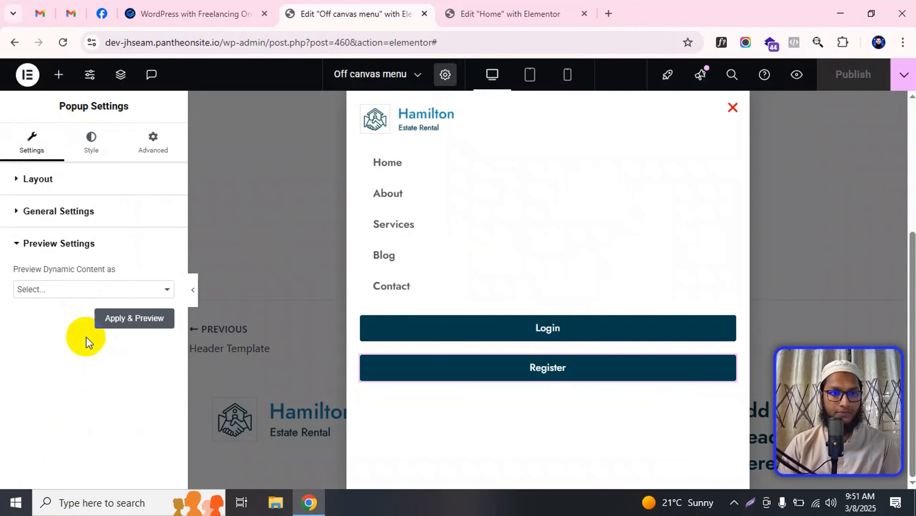
click(74, 290)
click(73, 361)
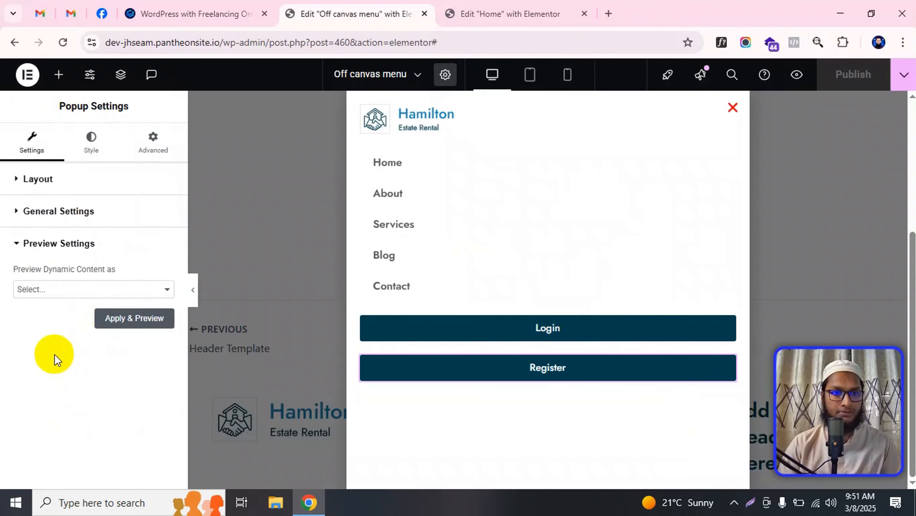
click(77, 211)
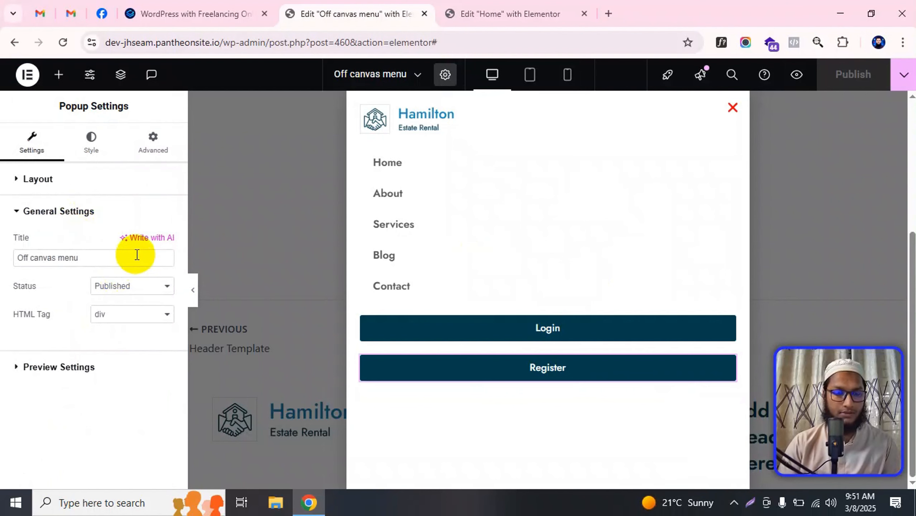
click(60, 178)
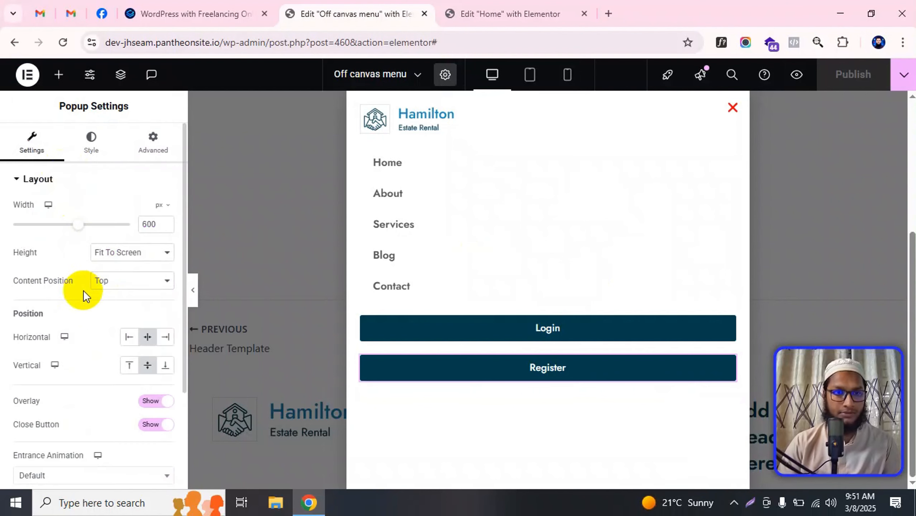
Step: Publish the popup with a Fade In Right entrance animation and a Fade Out Right exit animation, without adding display conditions
scroll(109, 359, down, 3)
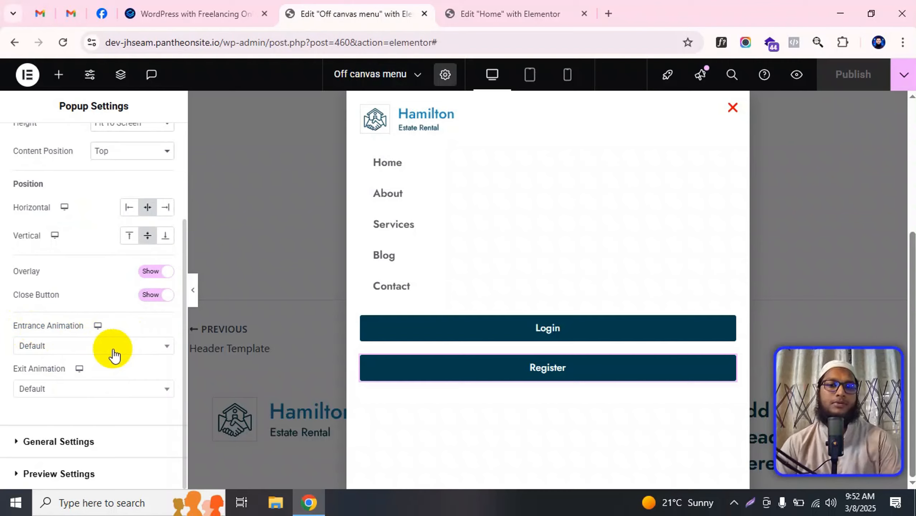
click(54, 346)
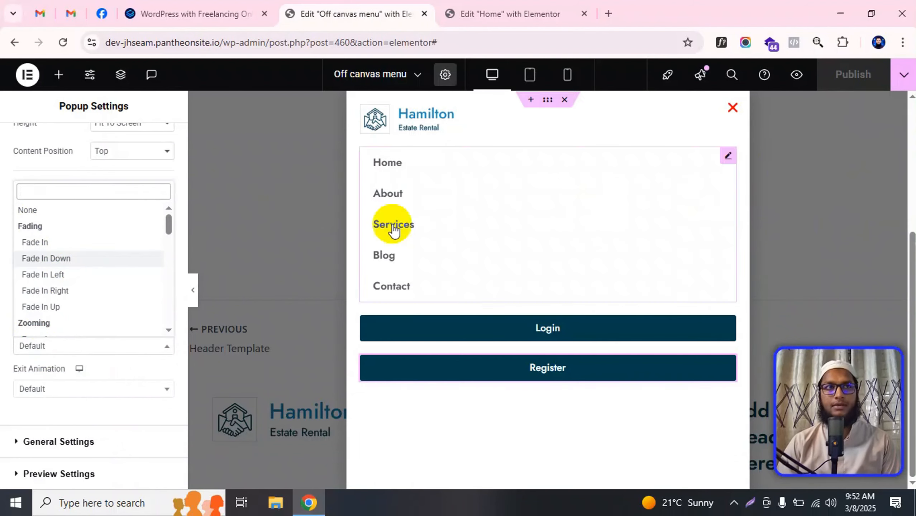
click(65, 290)
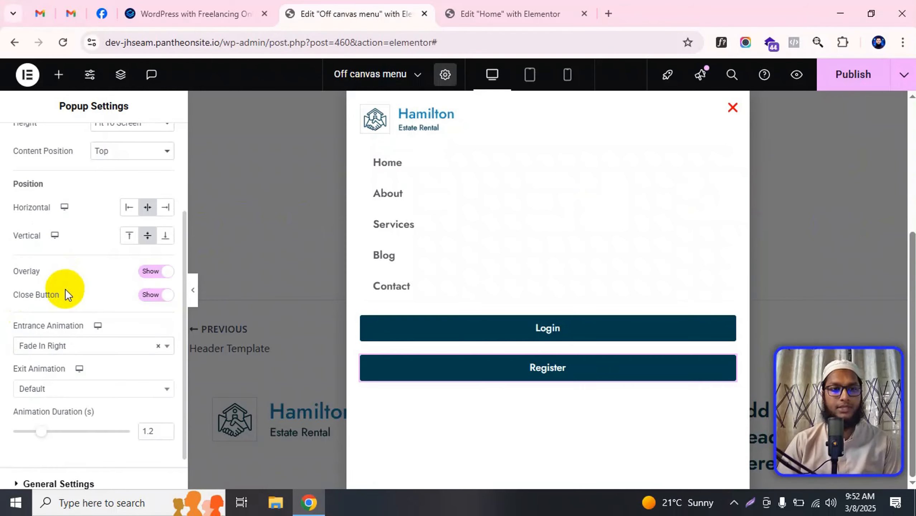
click(54, 397)
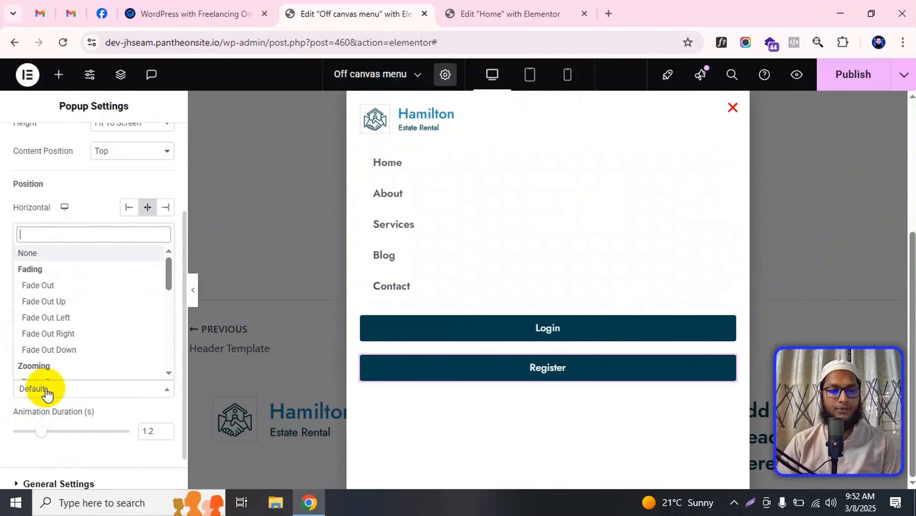
click(79, 336)
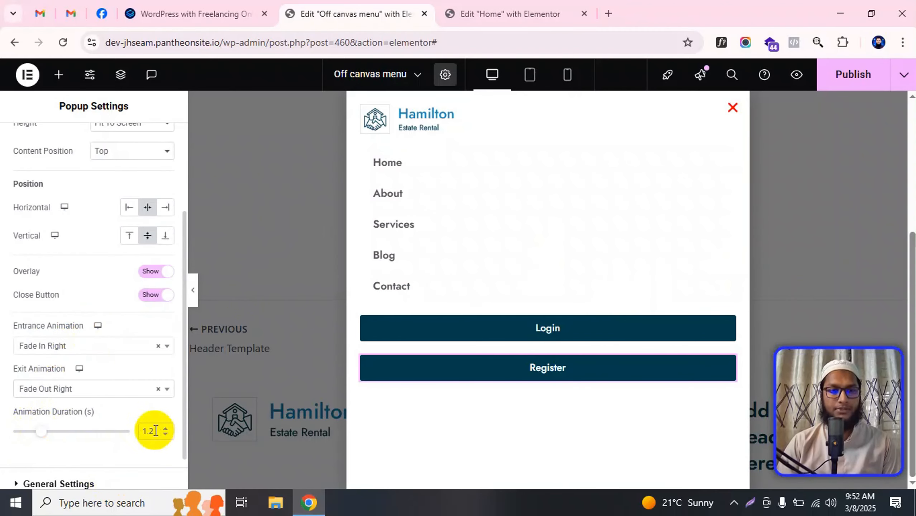
click(856, 77)
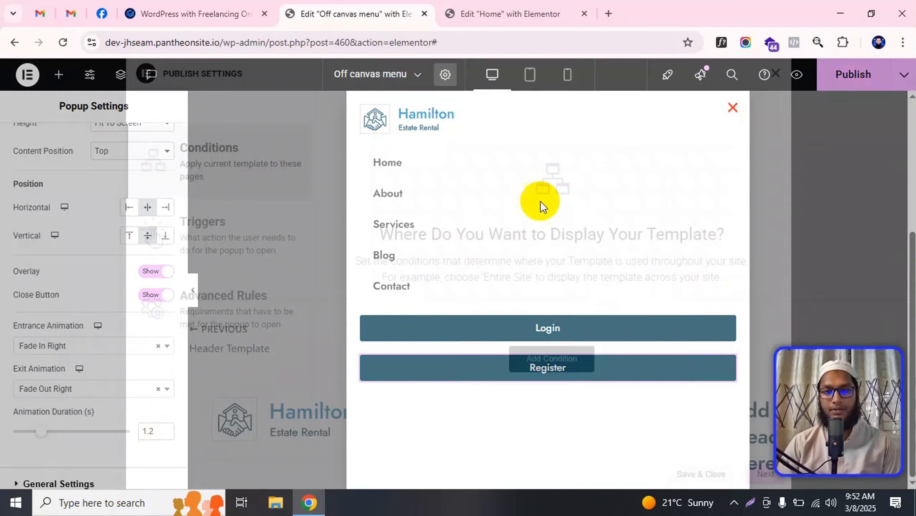
click(703, 474)
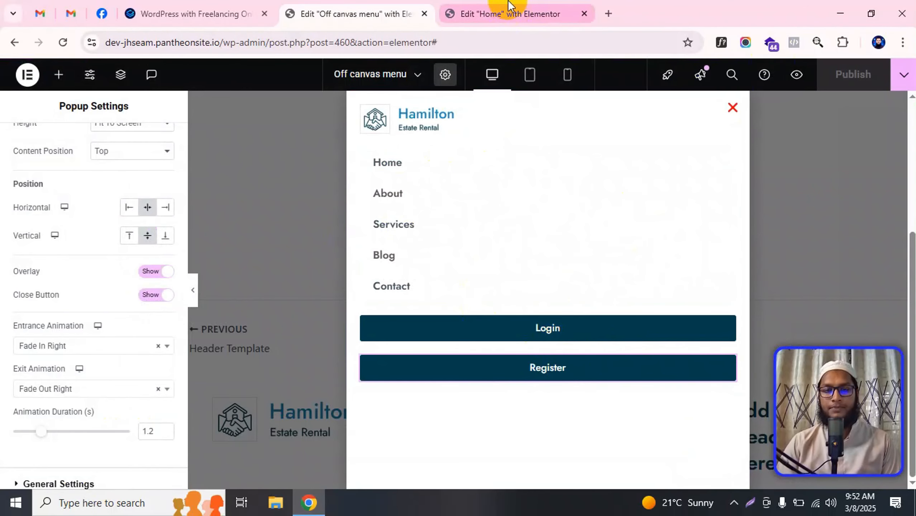
Step: Switch to the Home page editor, open its header template for editing and show it in the mobile view
click(528, 11)
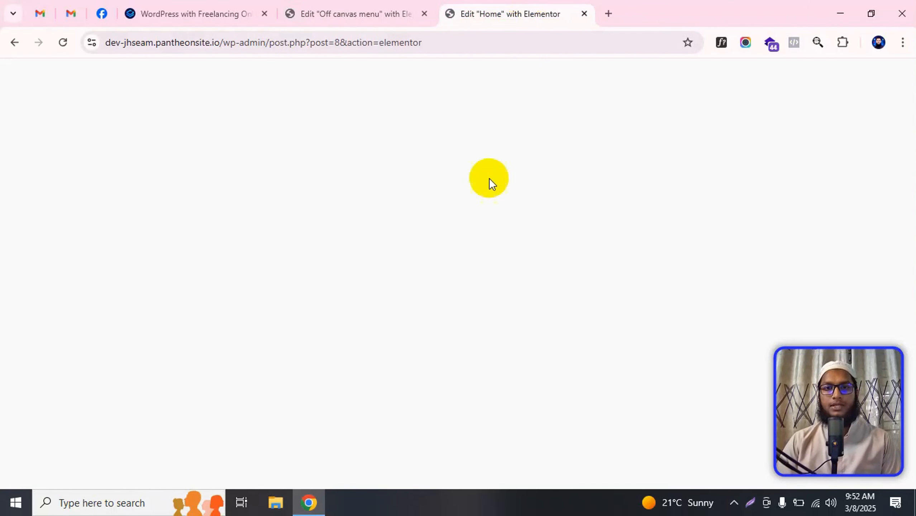
click(399, 5)
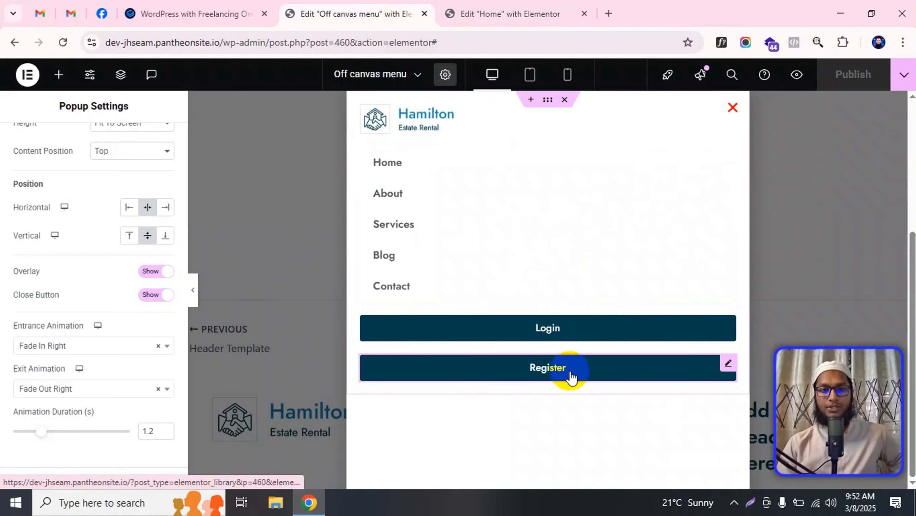
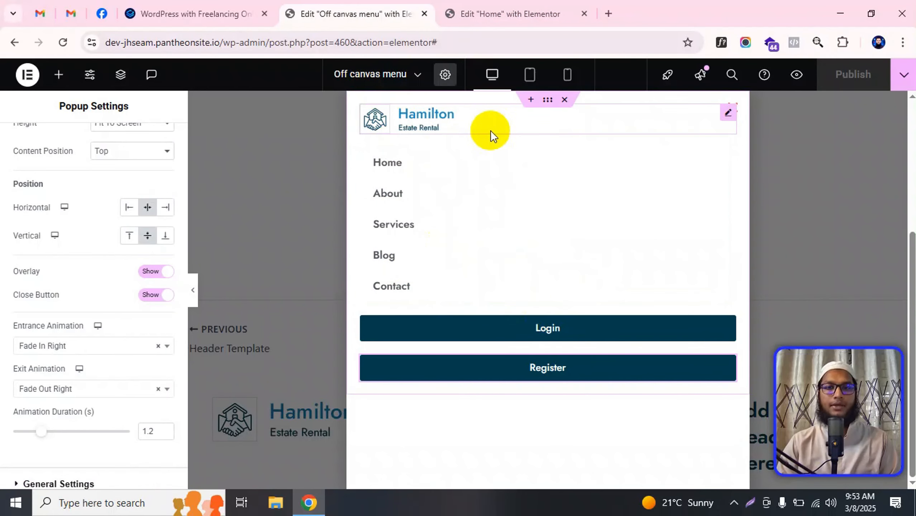
click(510, 5)
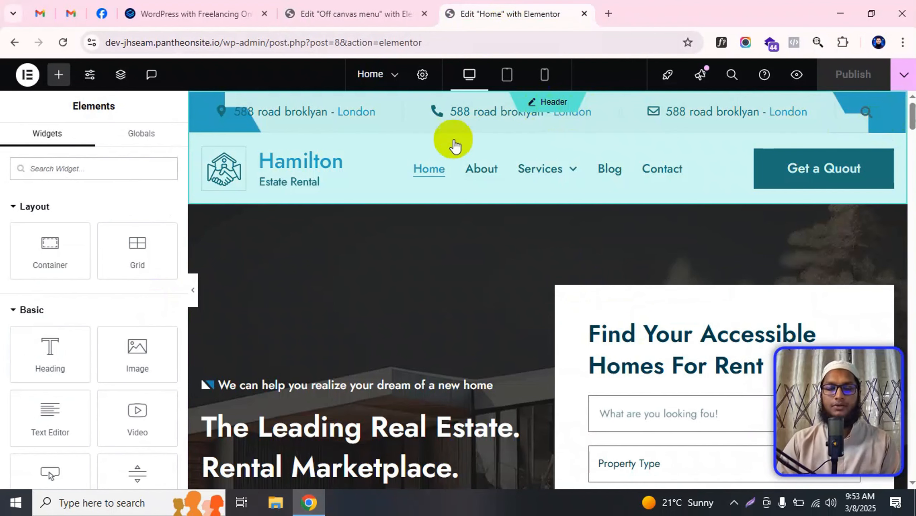
scroll(538, 224, down, 3)
scroll(544, 209, up, 3)
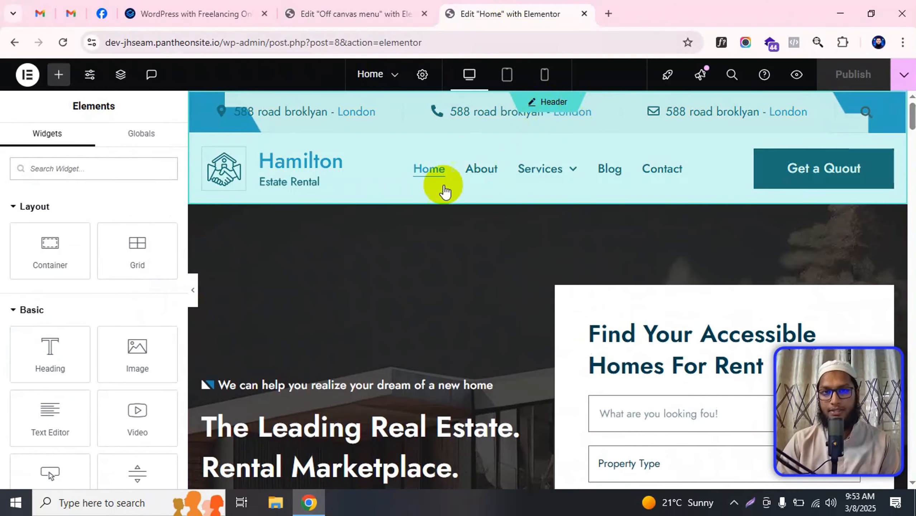
click(469, 203)
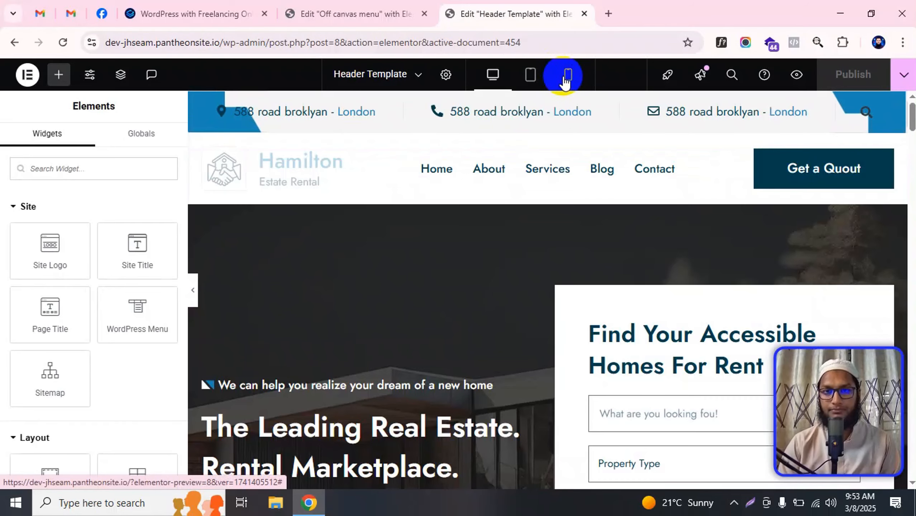
click(566, 76)
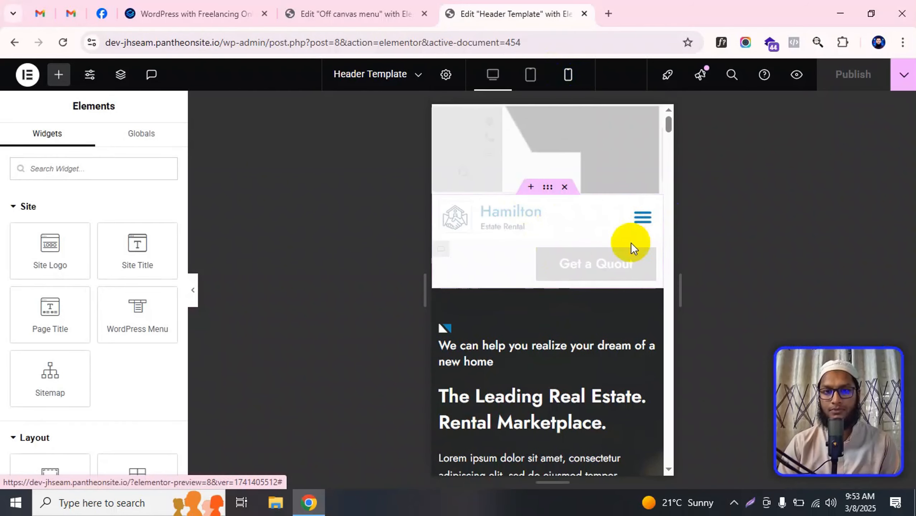
Step: Hide the header's WordPress Menu widget on mobile portrait and check the header in preview, desktop and mobile views
click(195, 286)
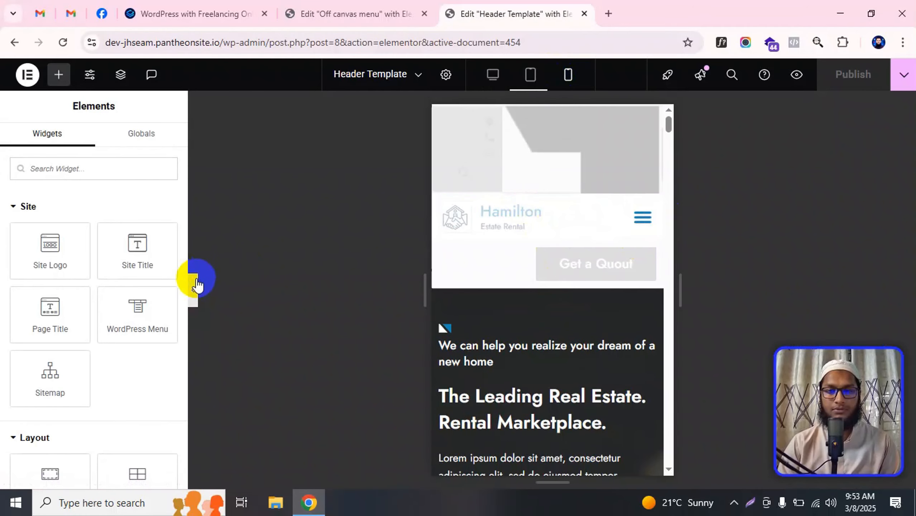
click(5, 291)
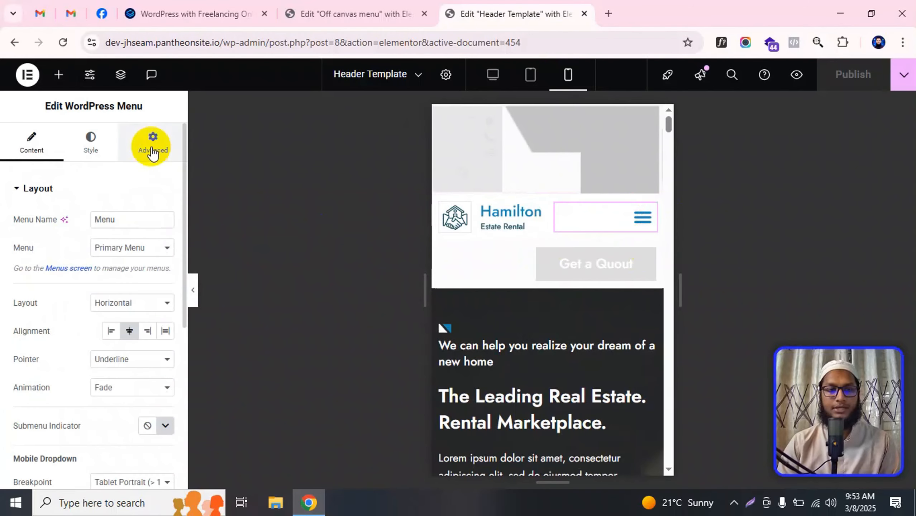
click(152, 141)
scroll(131, 373, down, 10)
click(54, 326)
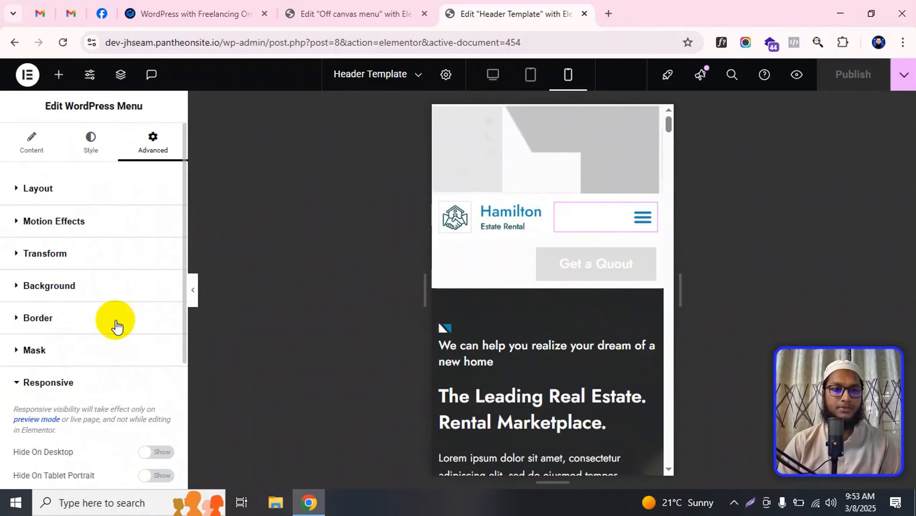
scroll(117, 324, down, 5)
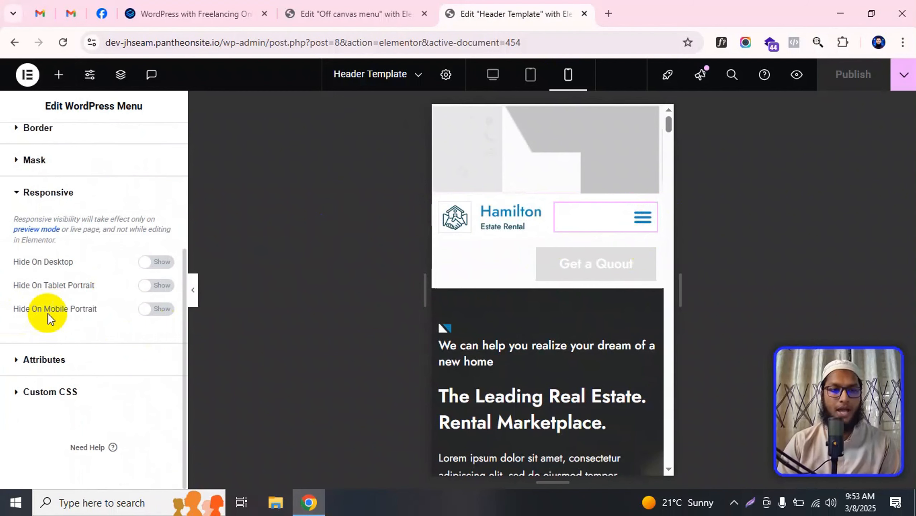
click(155, 309)
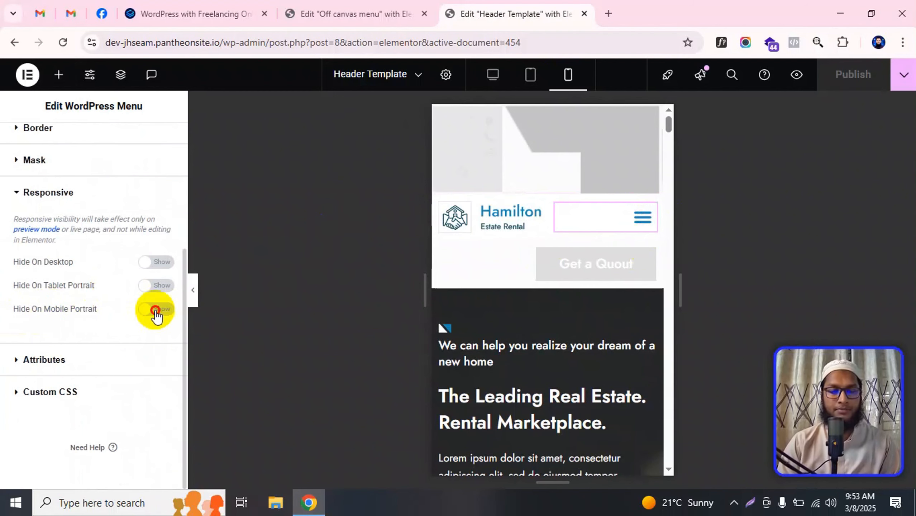
click(194, 292)
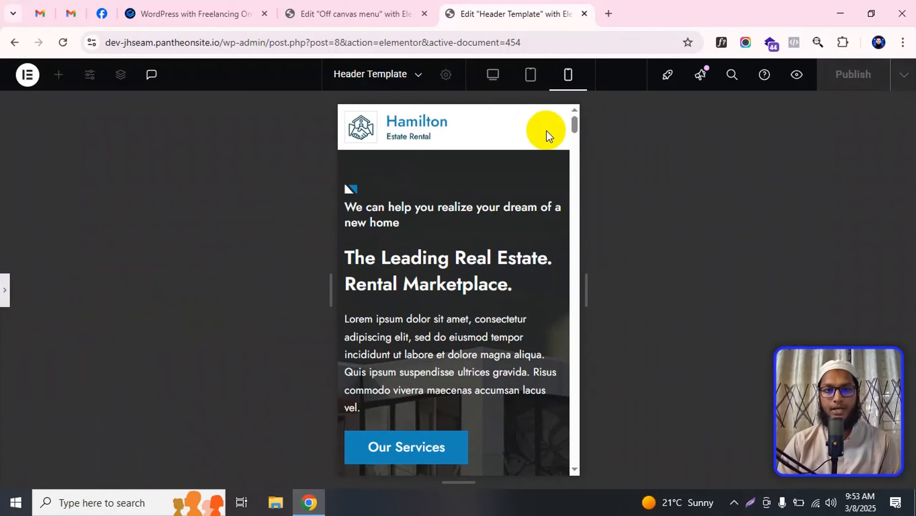
click(2, 287)
click(505, 82)
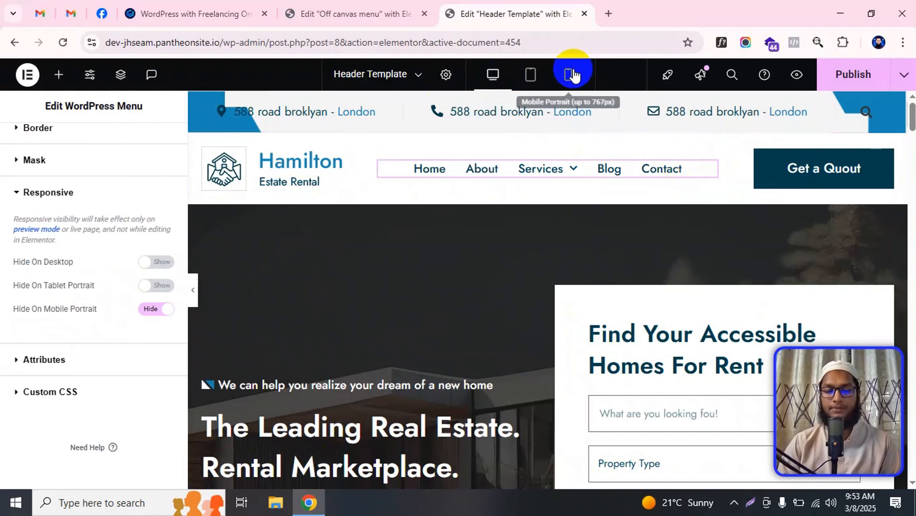
click(574, 76)
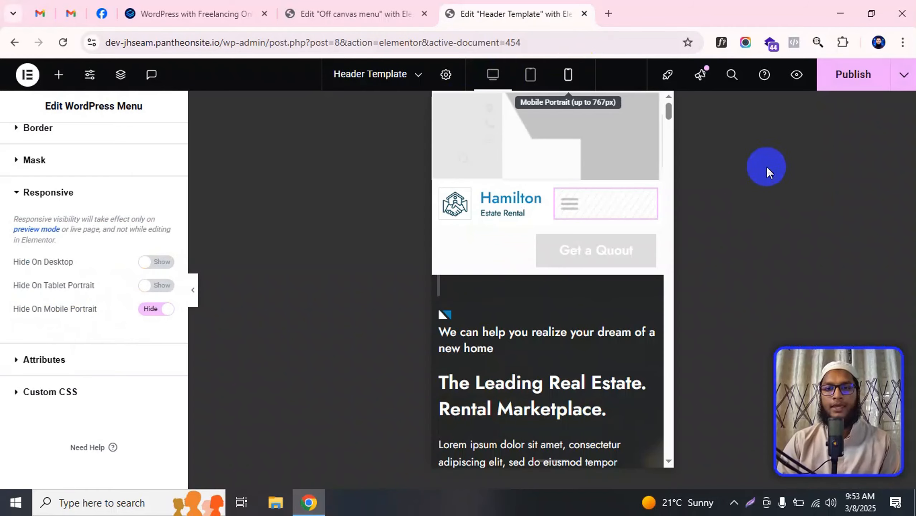
Step: Add an Icon widget below the hidden menu in the mobile header
click(52, 83)
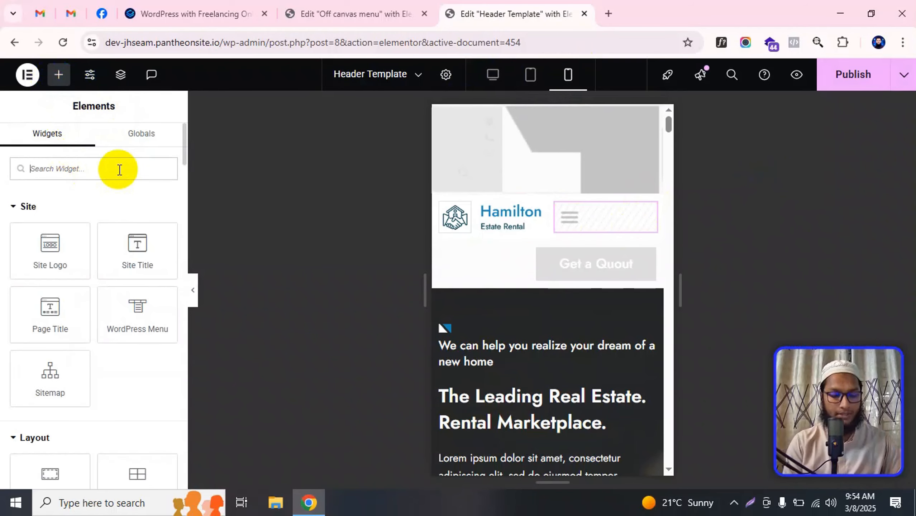
text(icon)
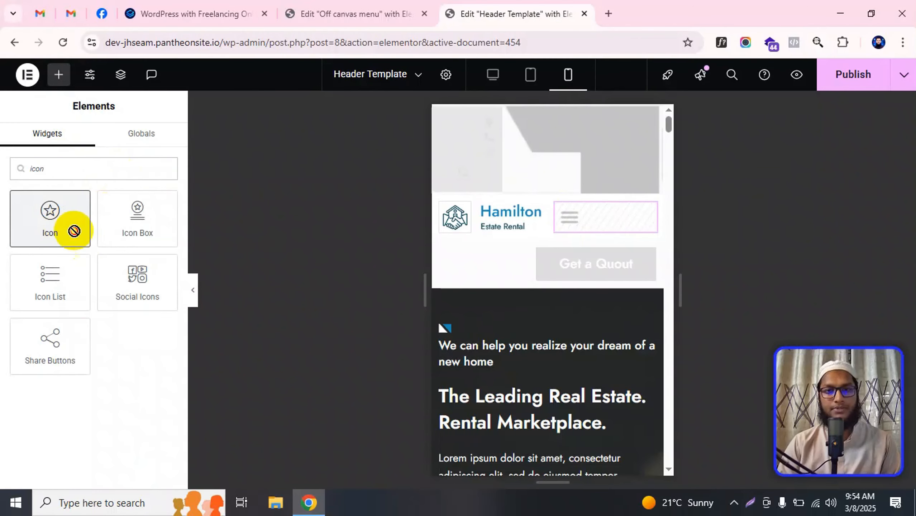
drag(74, 229, 621, 214)
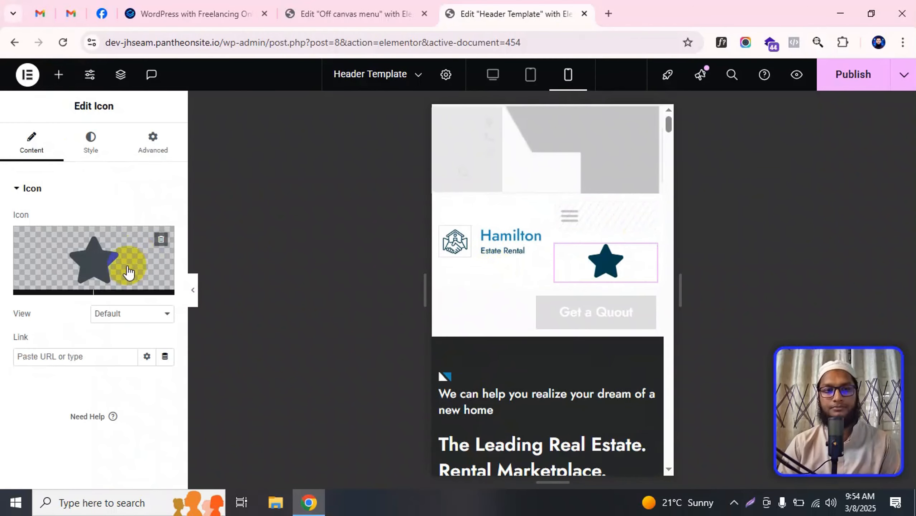
Step: Replace the star in the new Icon widget with the Stream icon from the icon library
click(112, 241)
scroll(524, 289, down, 5)
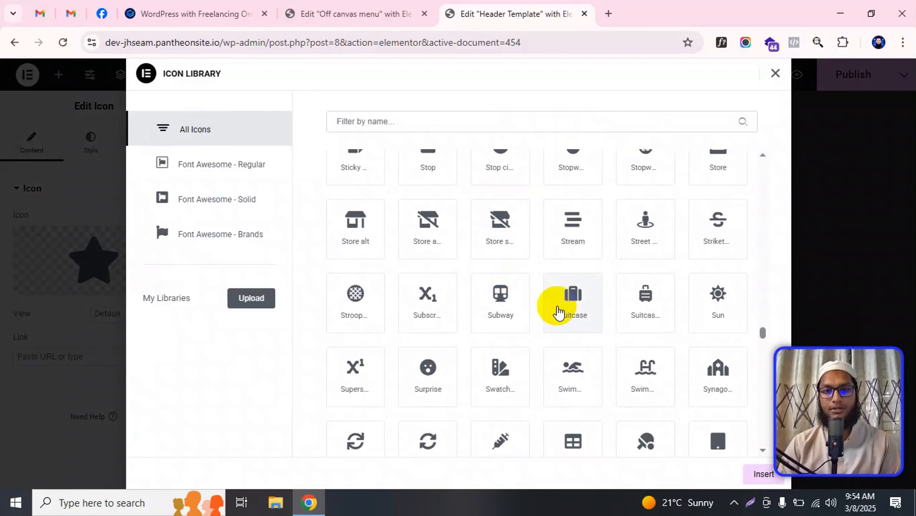
click(587, 225)
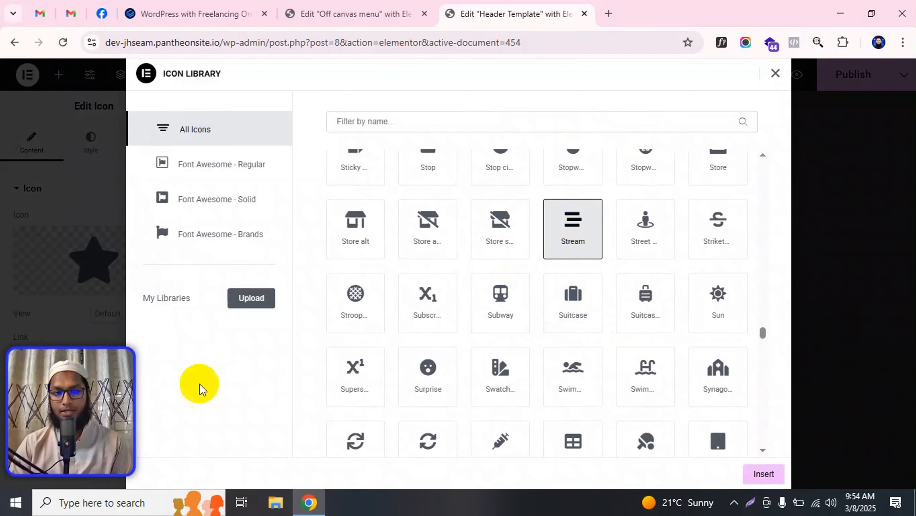
click(763, 473)
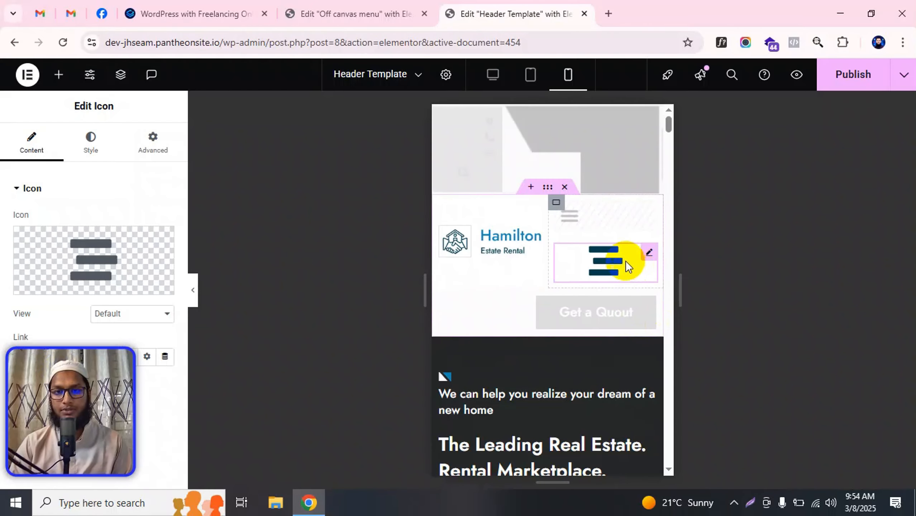
Step: Find the Bars icon in the icon library and use it for the header's Icon widget
click(102, 231)
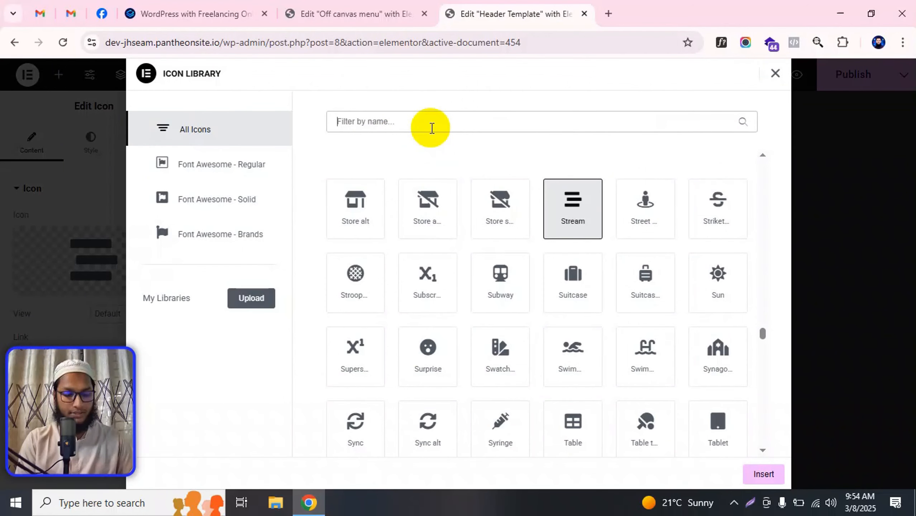
text(bar)
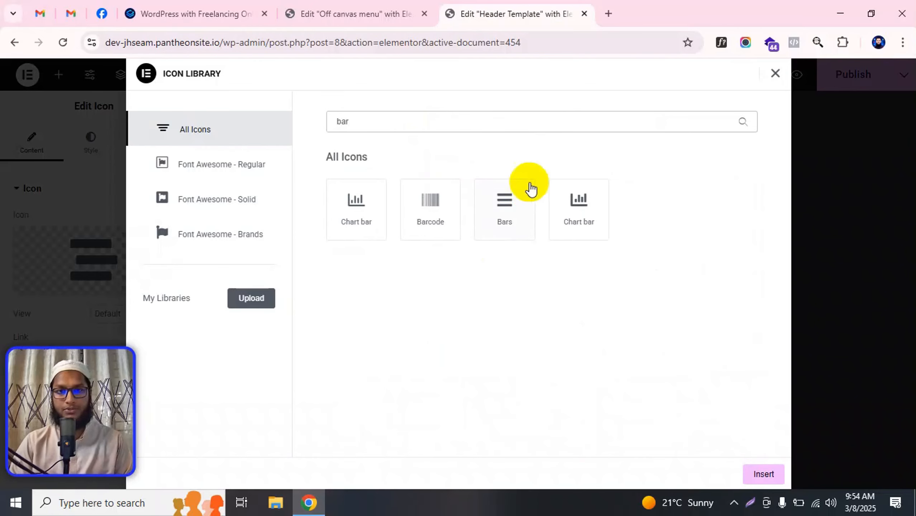
click(534, 202)
click(763, 473)
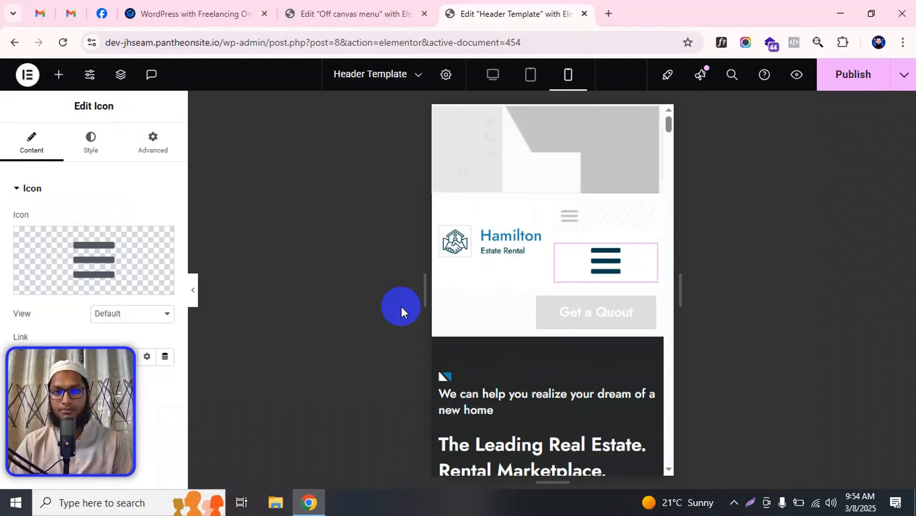
Step: Set the bars icon's size to 25 px, align it right, and preview the mobile header
click(95, 134)
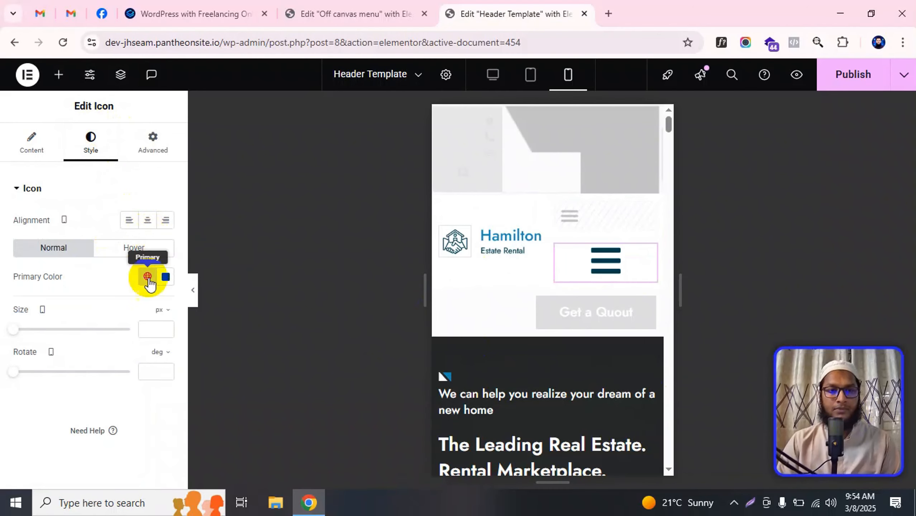
click(151, 330)
text(20)
key(BackSpace)
text(4)
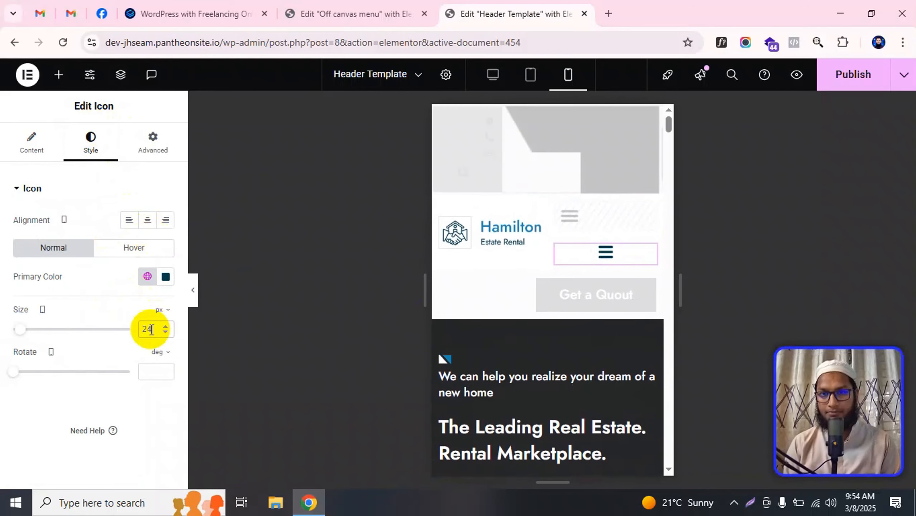
key(Up)
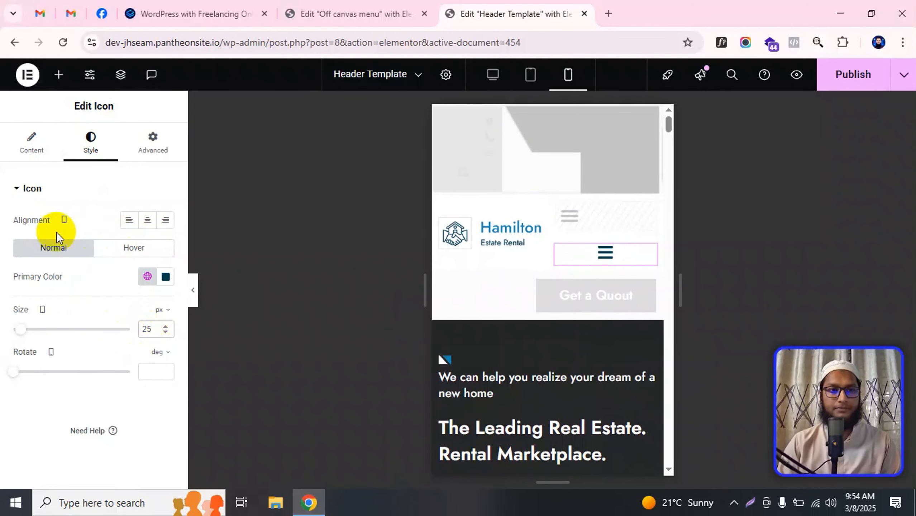
click(166, 221)
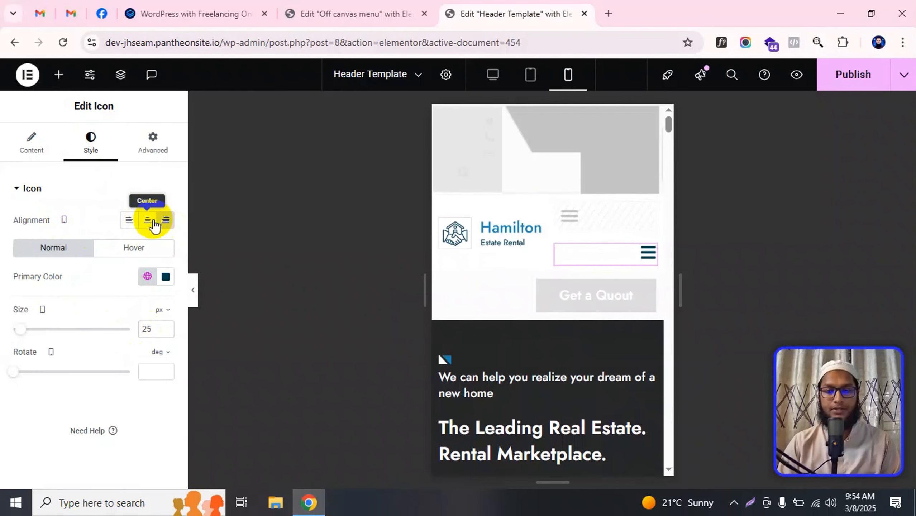
click(195, 291)
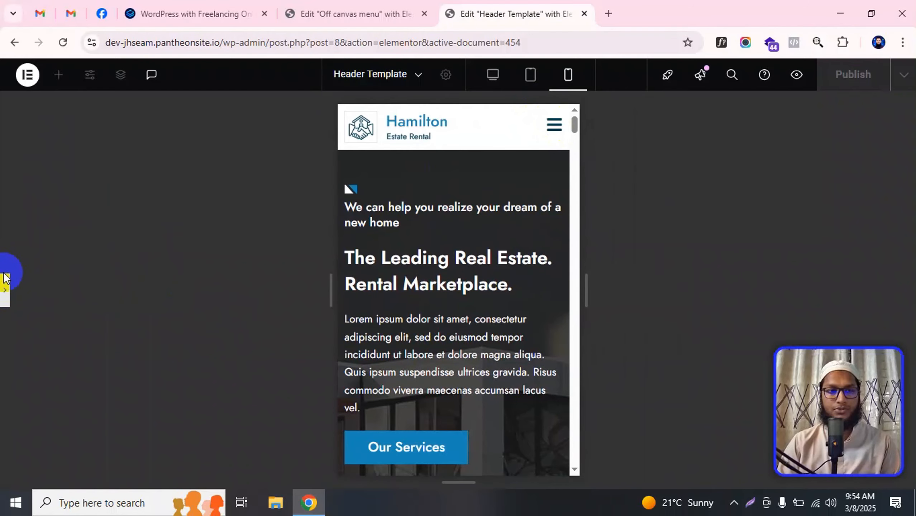
click(5, 286)
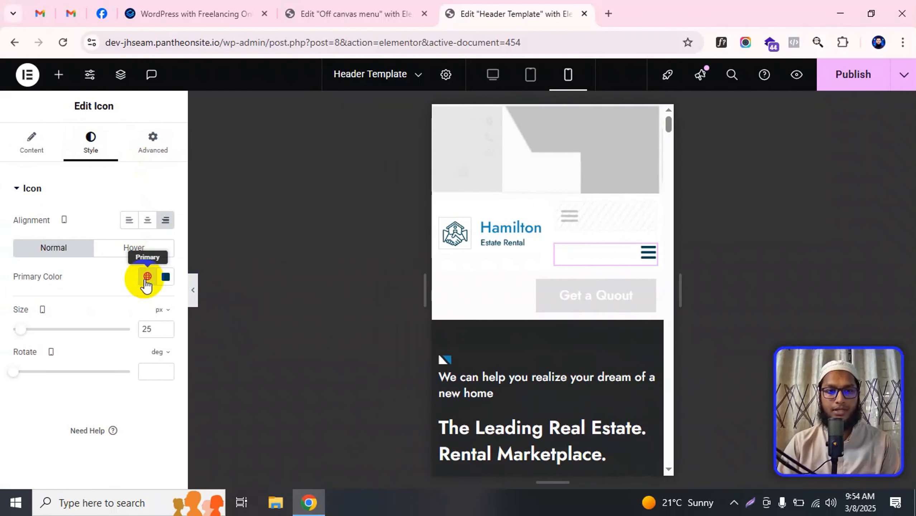
Step: Set the bars icon's primary color to the global color Theme Brand
click(148, 276)
scroll(81, 209, down, 3)
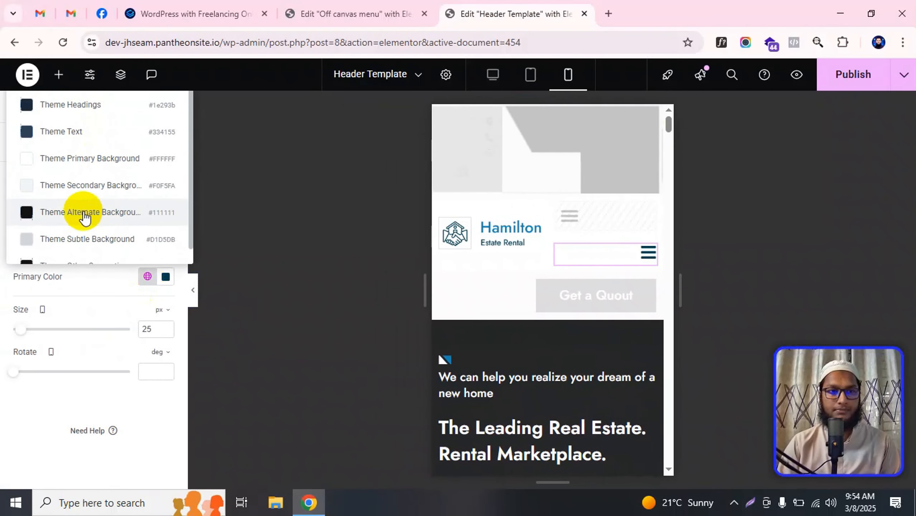
scroll(82, 170, up, 3)
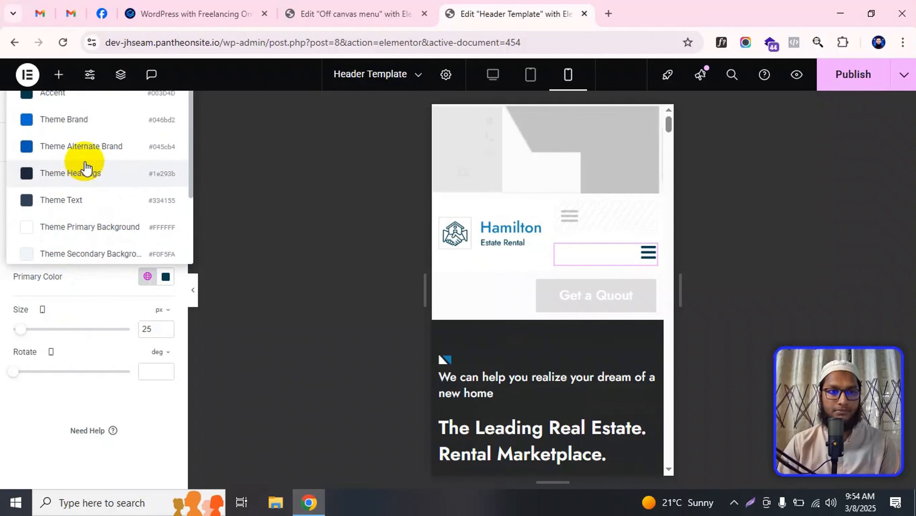
click(96, 119)
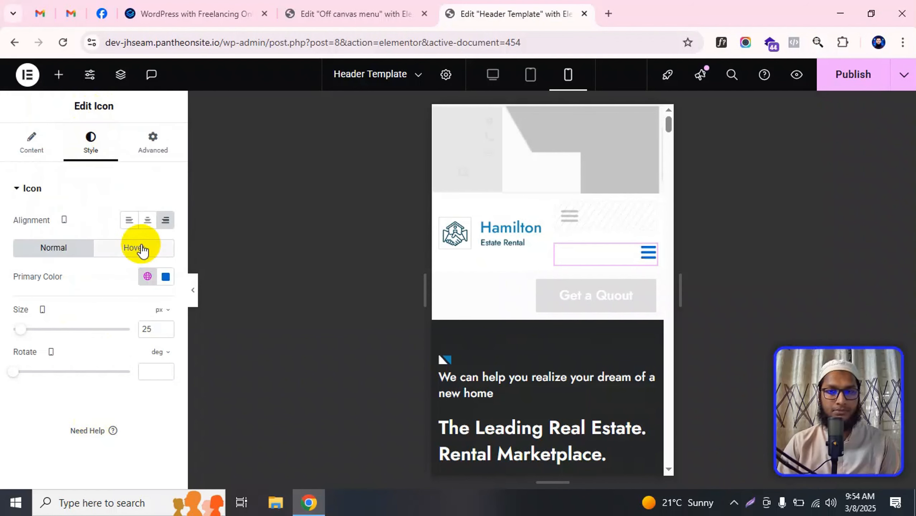
click(147, 278)
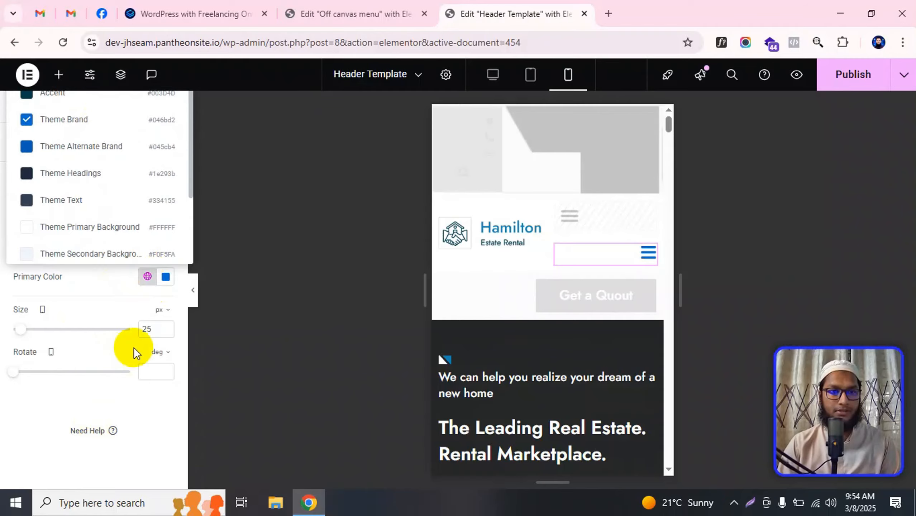
click(134, 282)
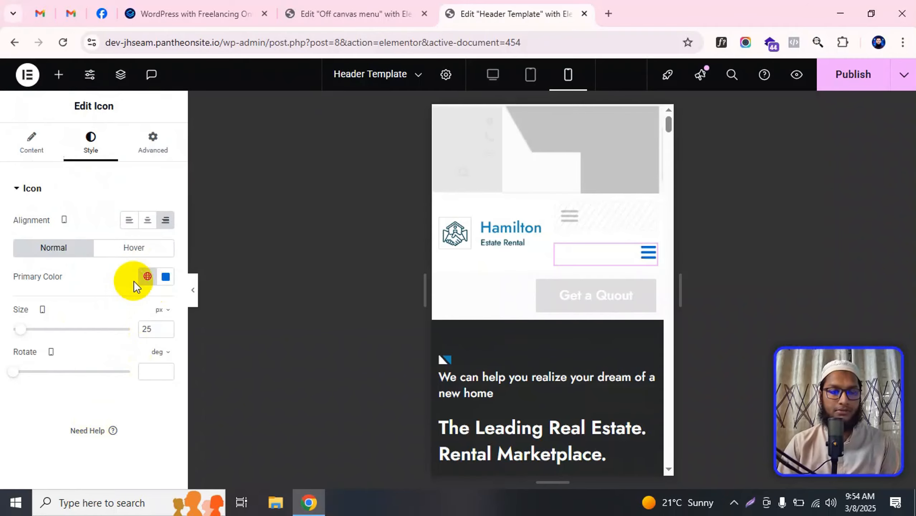
click(151, 286)
click(153, 287)
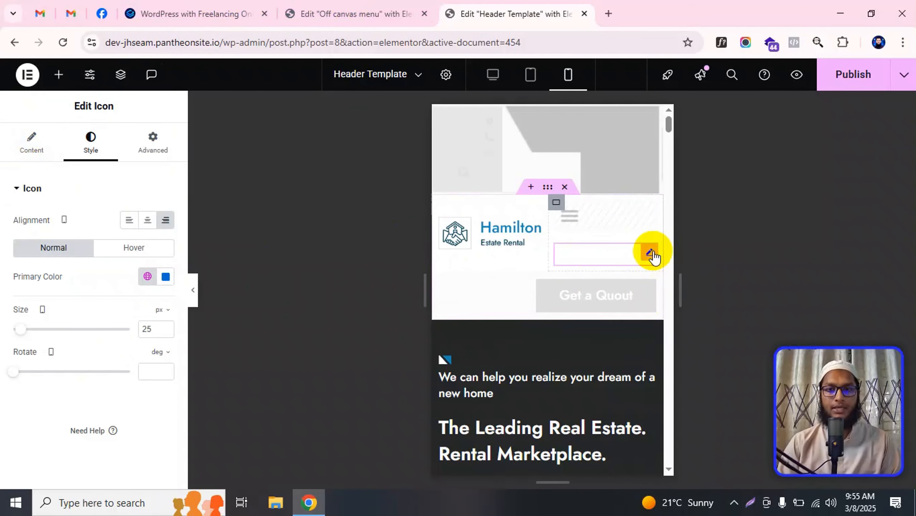
Step: Try linking the bars icon to the Off-Canvas dynamic action, check its action choices, and remove the link
click(31, 145)
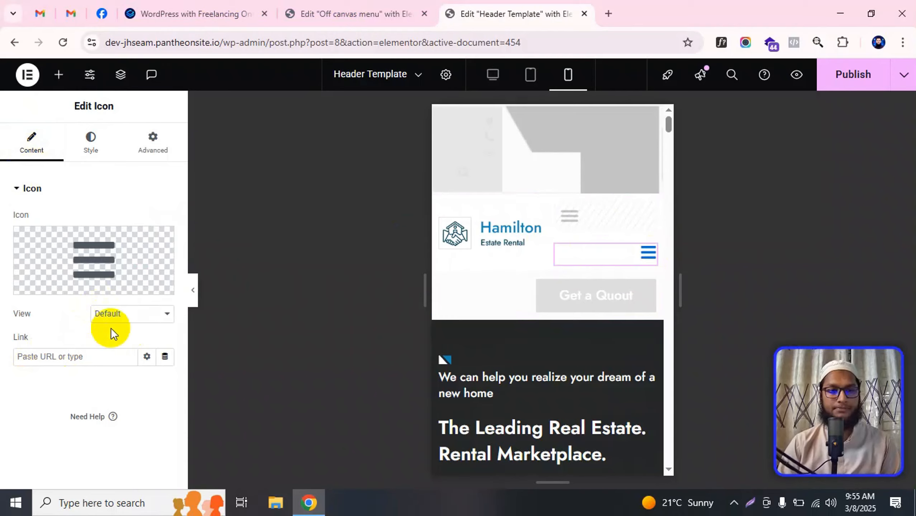
click(123, 312)
click(125, 313)
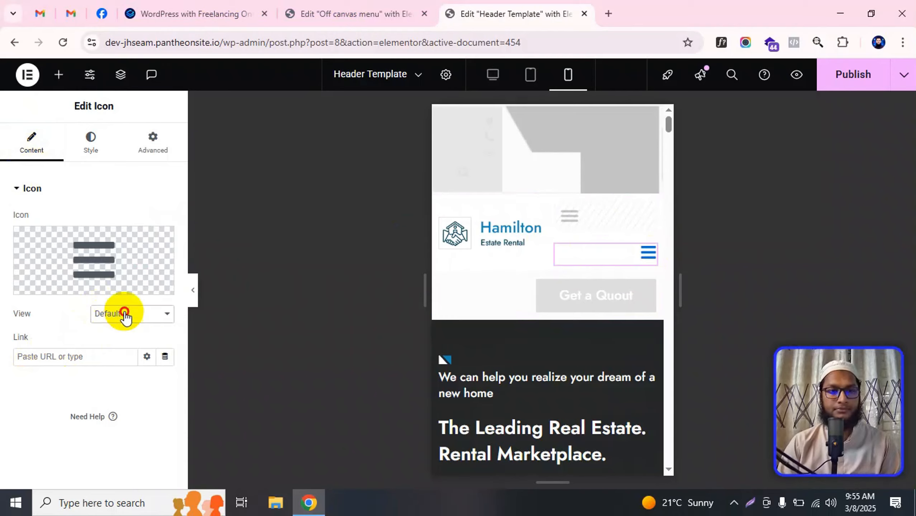
click(165, 358)
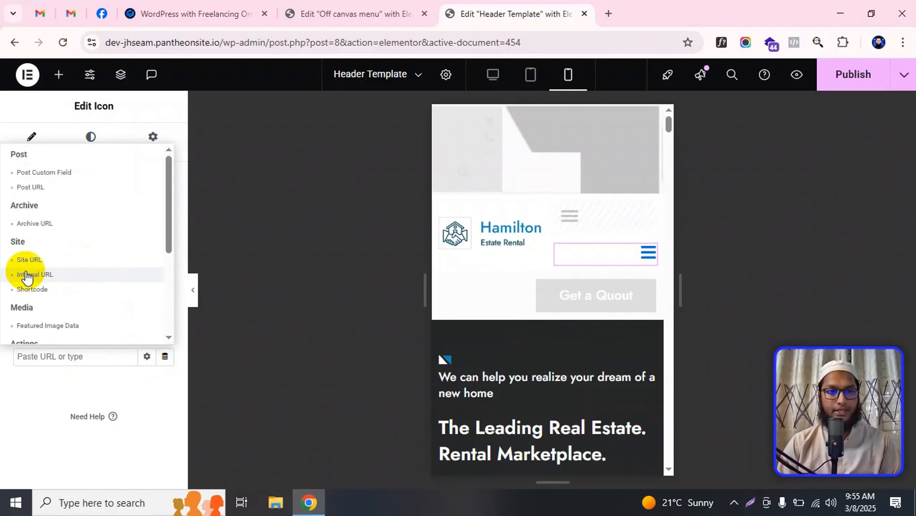
scroll(37, 260, down, 3)
scroll(76, 264, down, 2)
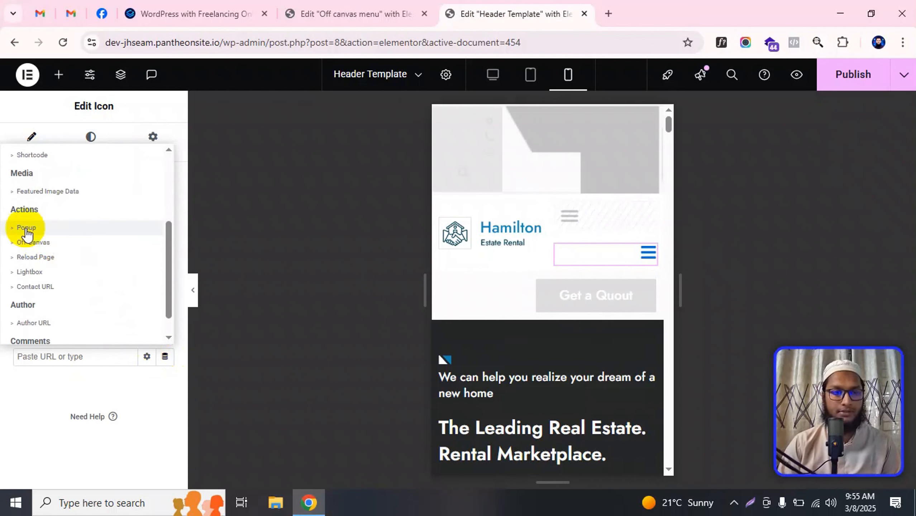
click(39, 246)
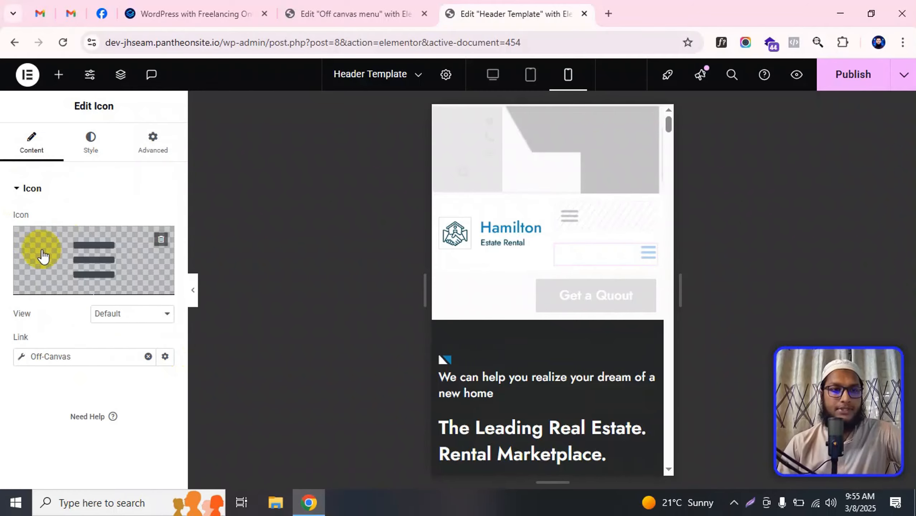
click(64, 353)
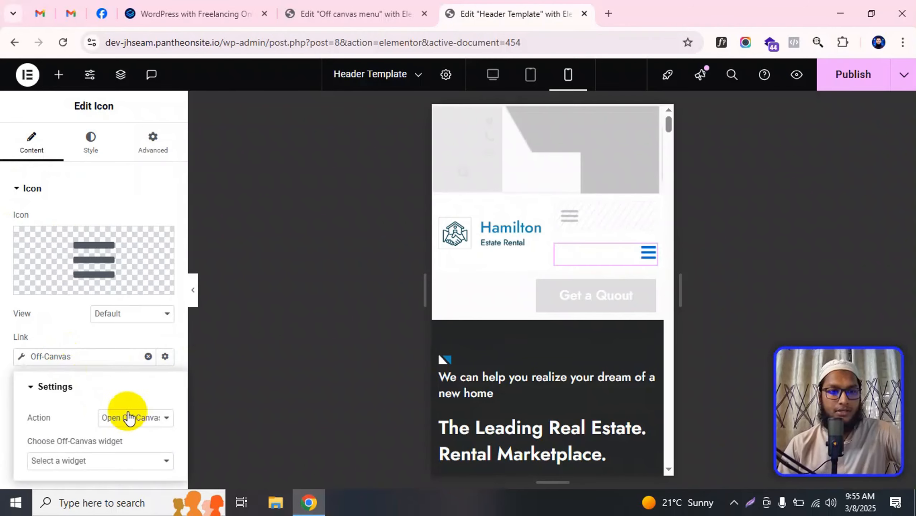
click(88, 460)
click(136, 419)
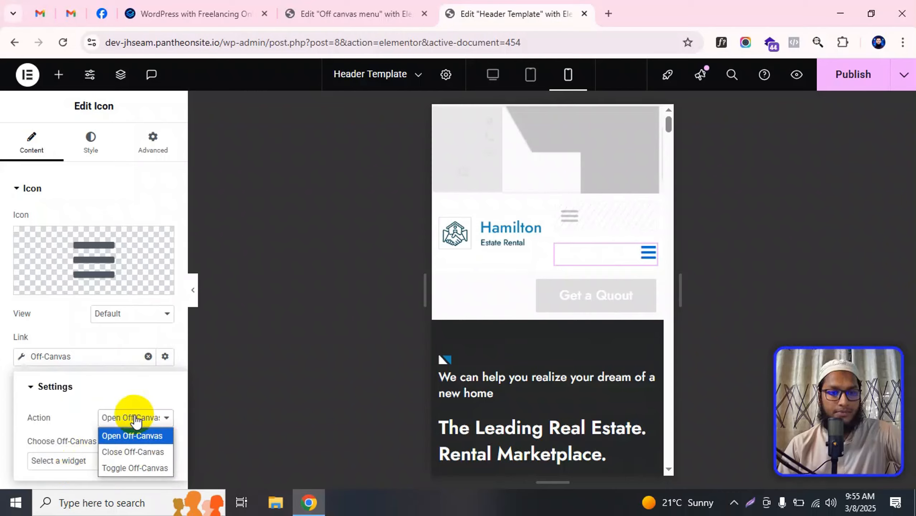
click(136, 419)
click(148, 356)
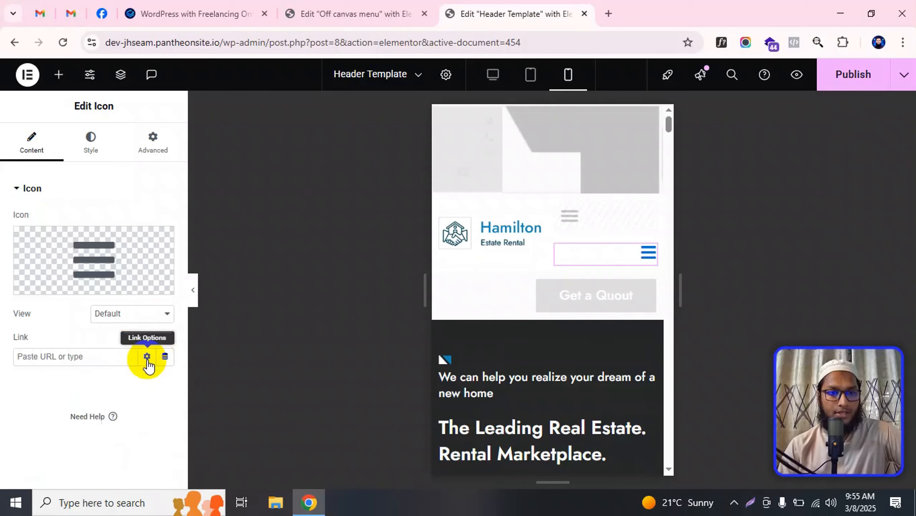
Step: Link the bars icon to the dynamic Popup action, opening the popup template "Off canvas menu"
click(165, 356)
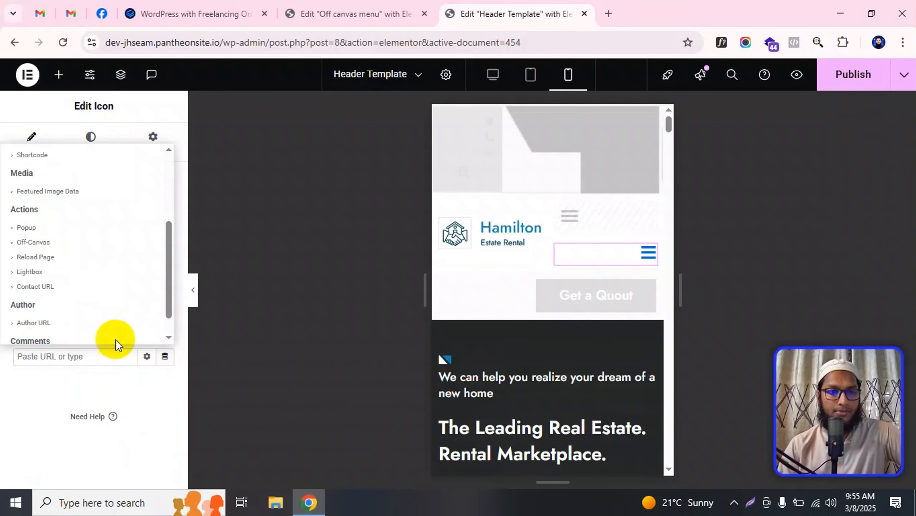
click(50, 228)
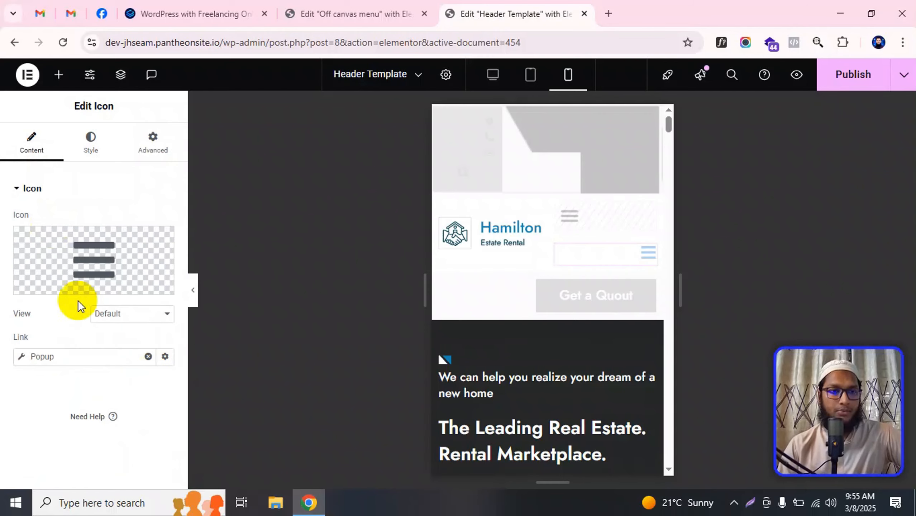
click(61, 356)
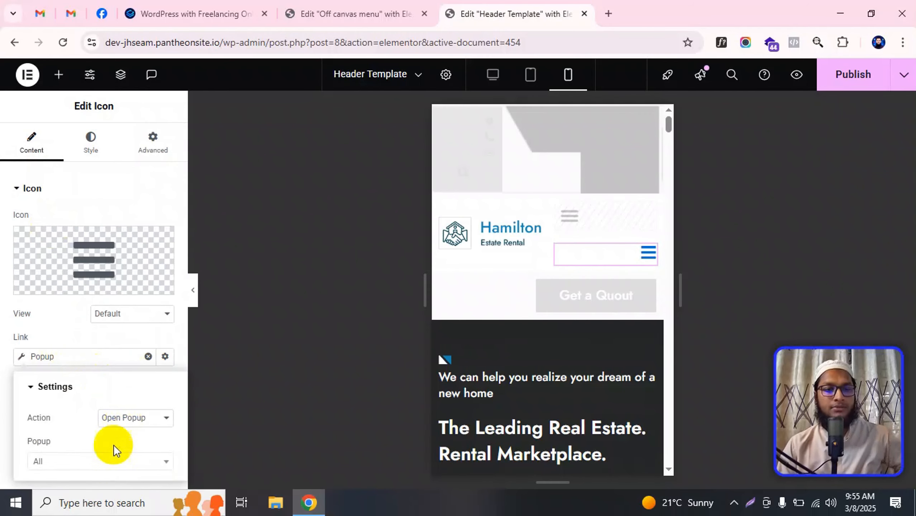
click(102, 466)
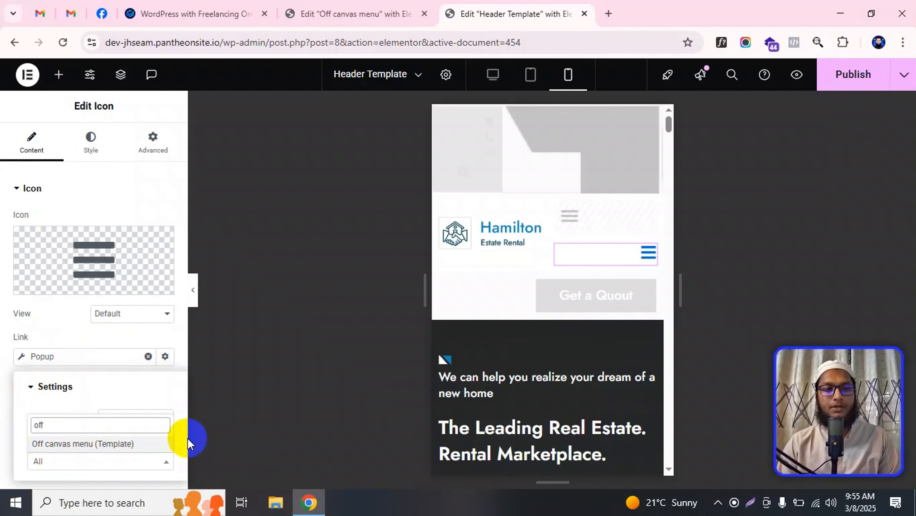
click(72, 445)
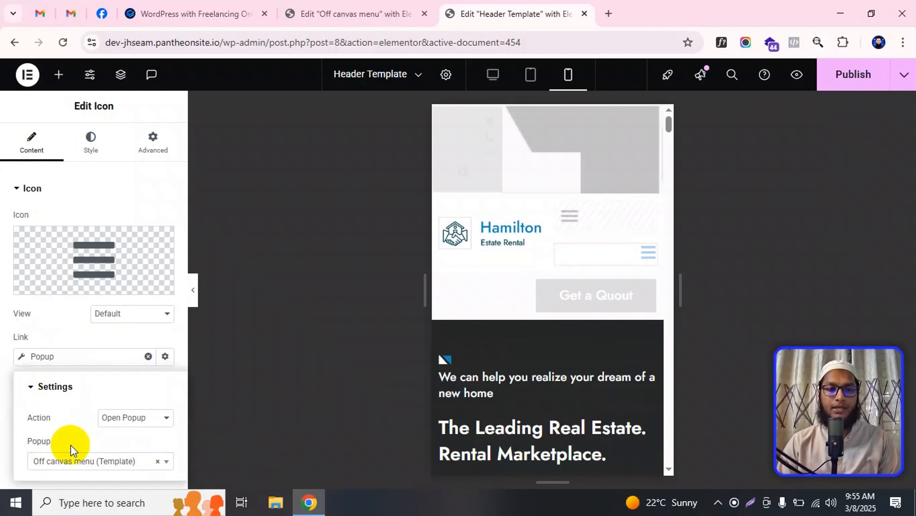
click(8, 384)
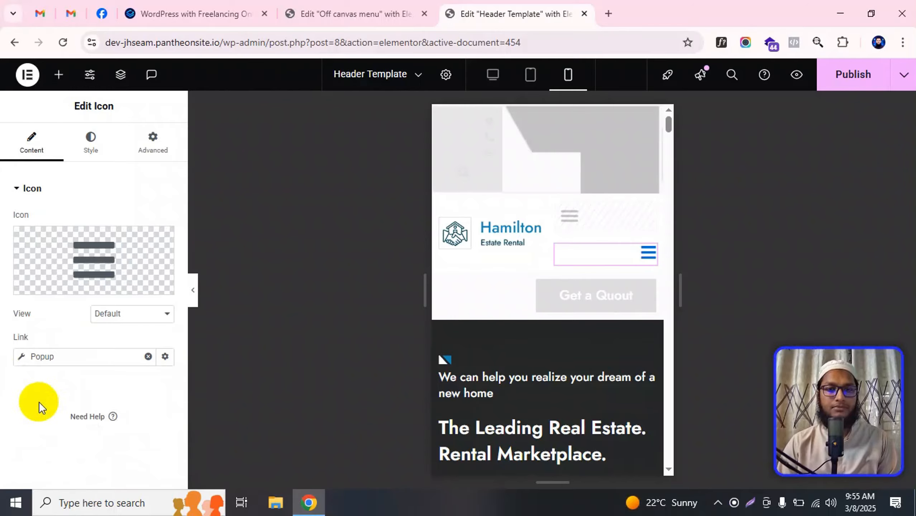
Step: Publish the header template and check the header in the live page preview
click(859, 74)
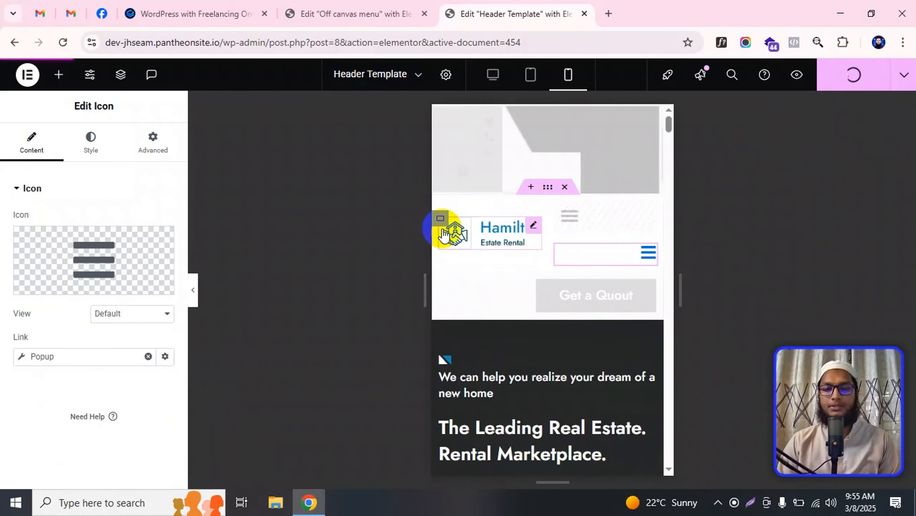
click(796, 74)
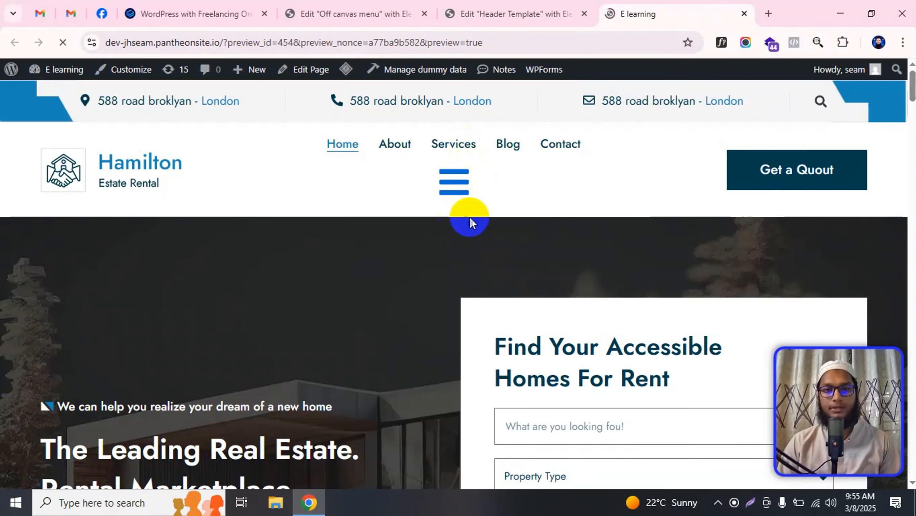
click(520, 10)
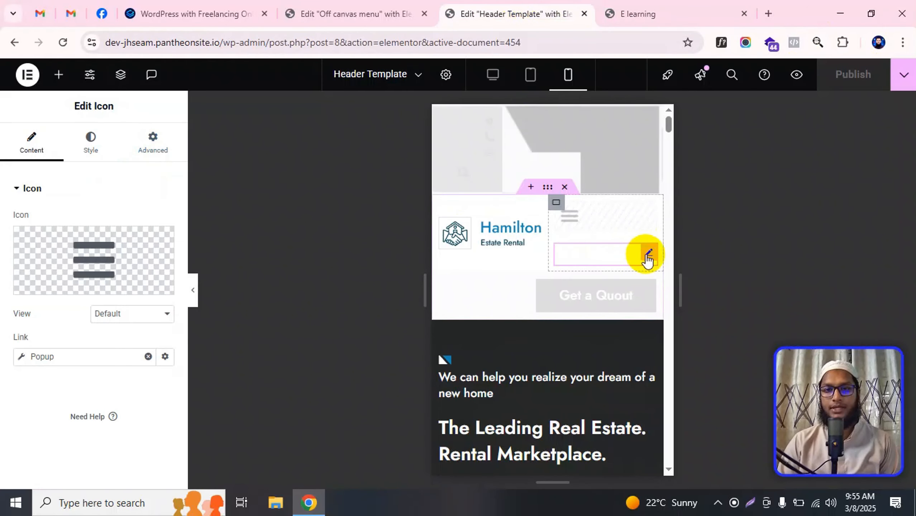
Step: Hide the bars icon on desktop through its responsive visibility settings and save the header template
click(147, 152)
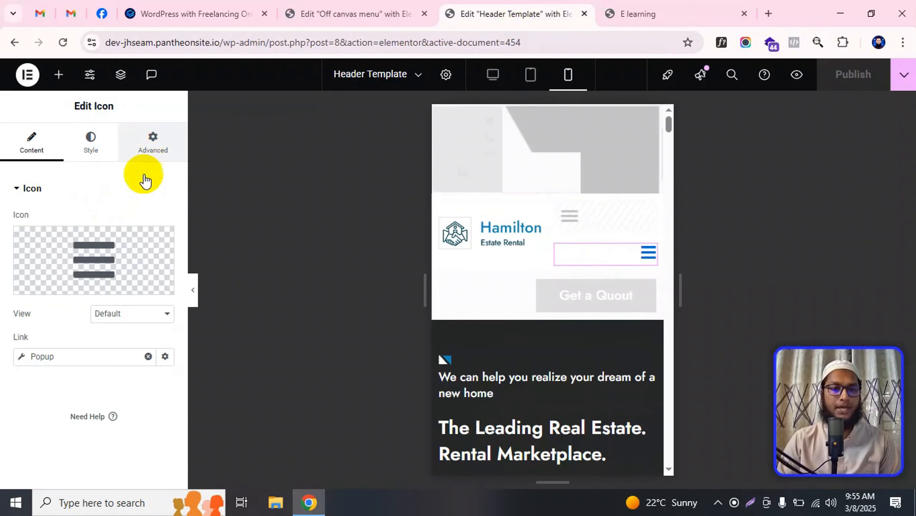
scroll(94, 347, down, 8)
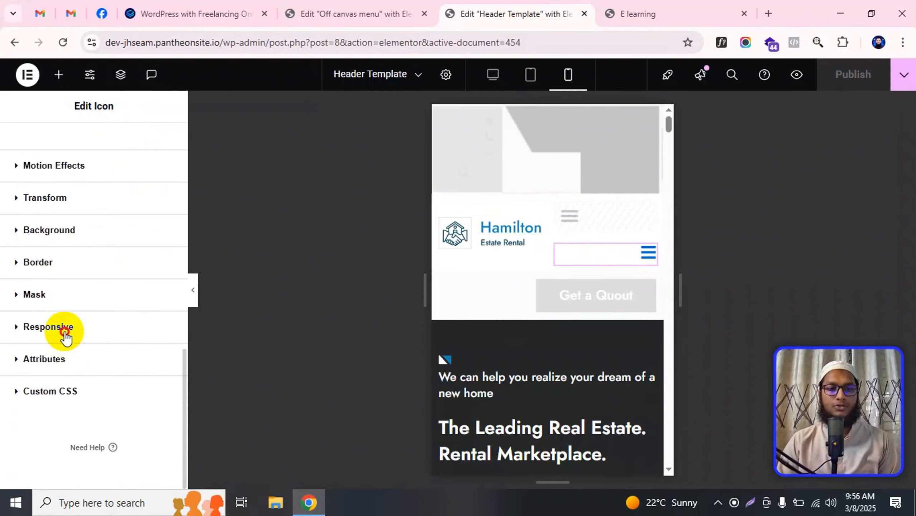
click(62, 327)
scroll(66, 330, down, 5)
click(159, 285)
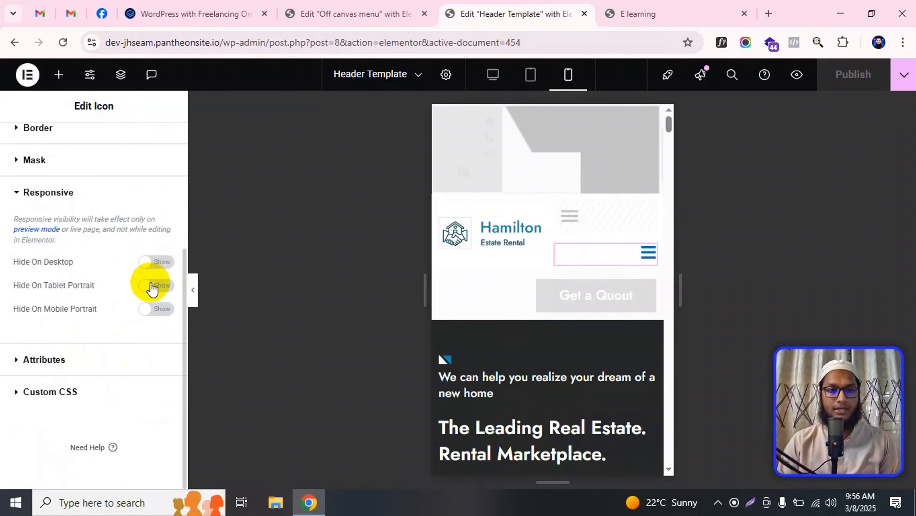
key(ctrl+s)
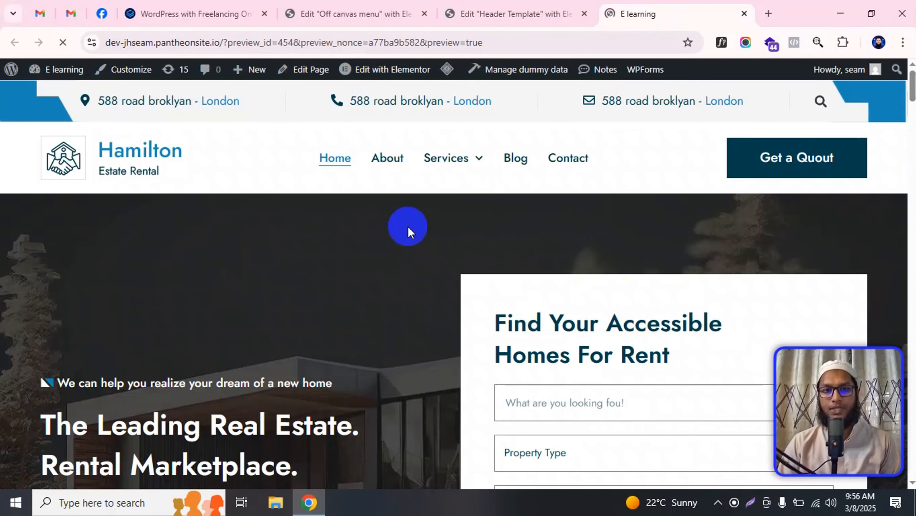
Step: Inspect the previewed page in mobile device view and enlarge the emulated page area
right_click(399, 287)
click(449, 472)
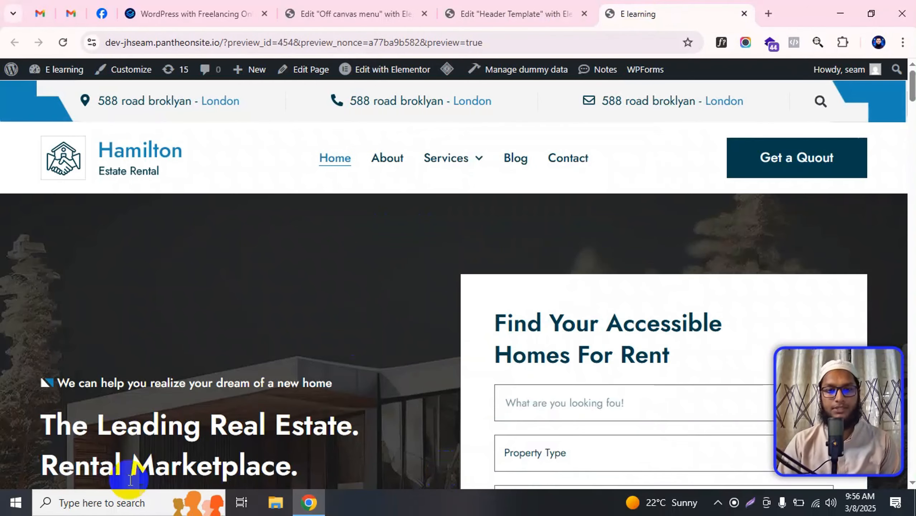
drag(550, 308, 544, 366)
click(30, 368)
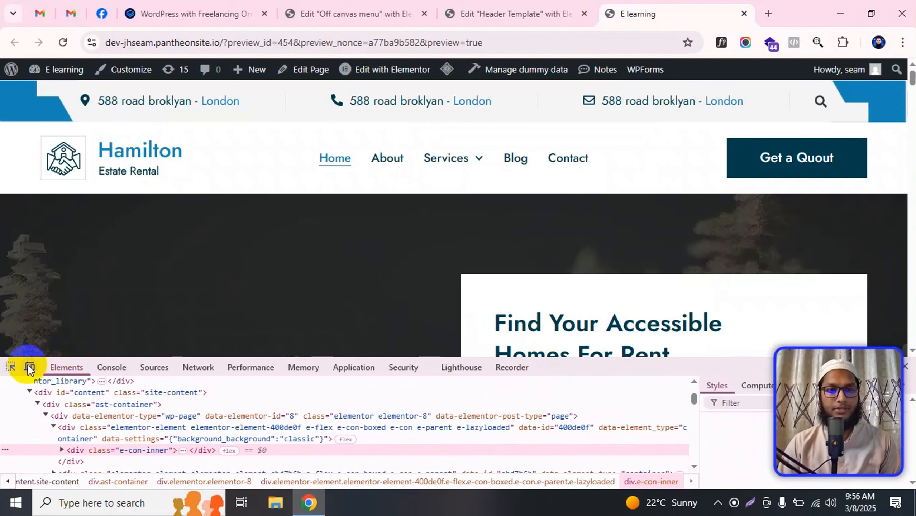
drag(645, 383, 640, 427)
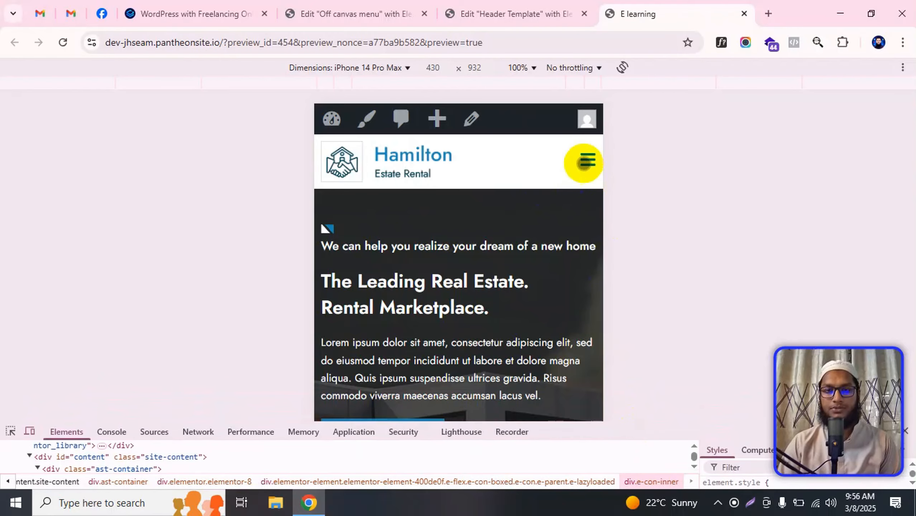
Step: Test the header's bars icon in the mobile preview by opening and closing the off-canvas popup several times
click(588, 160)
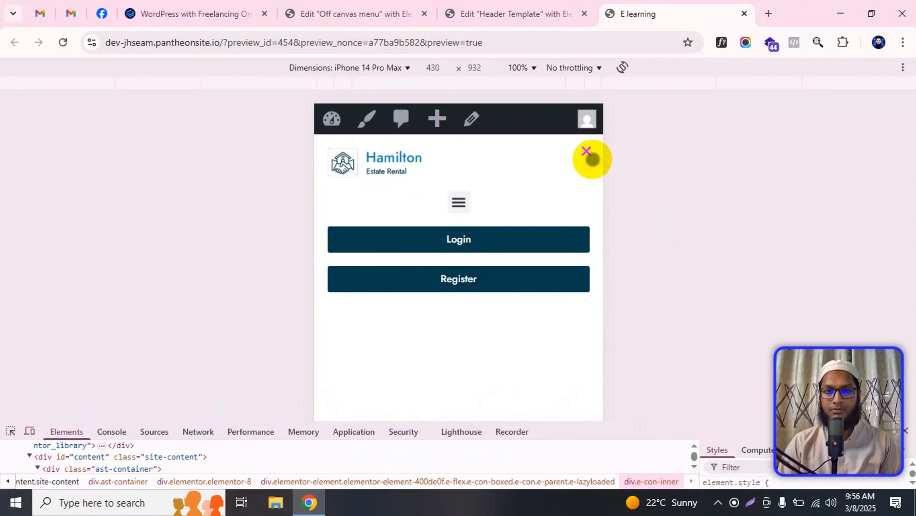
click(591, 158)
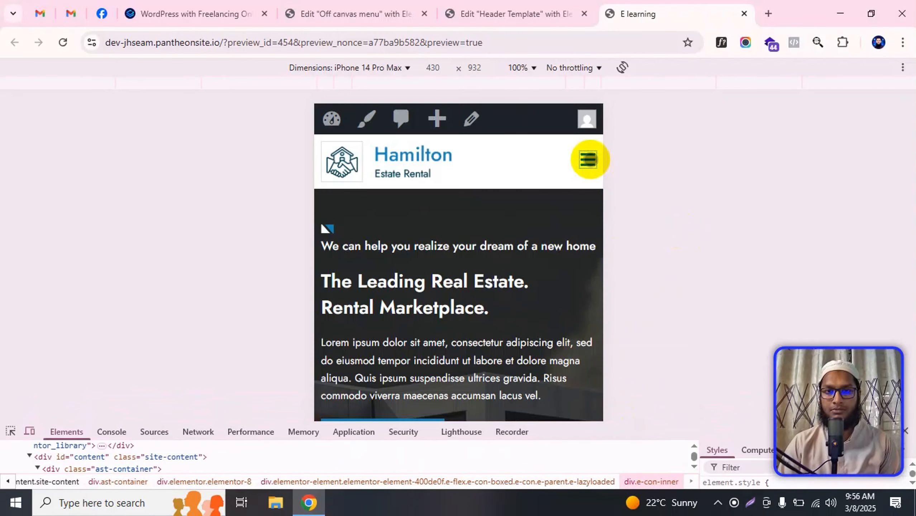
click(589, 159)
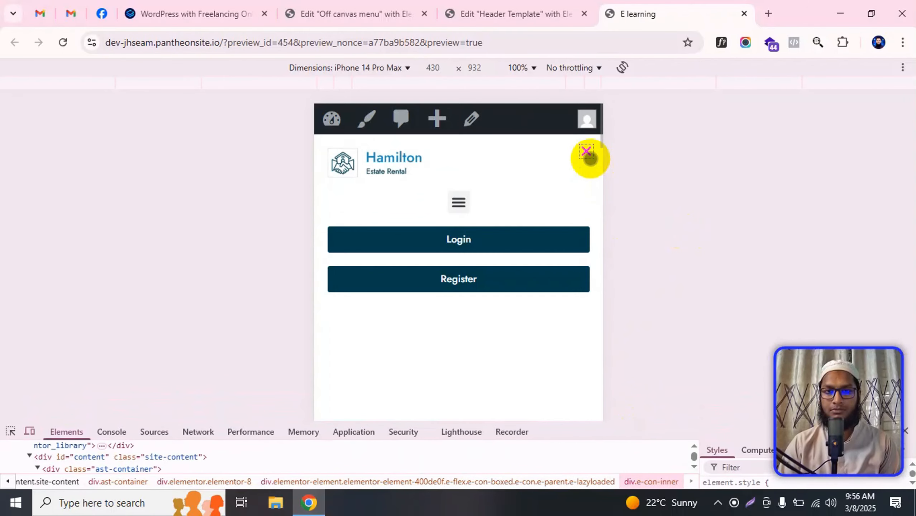
click(596, 155)
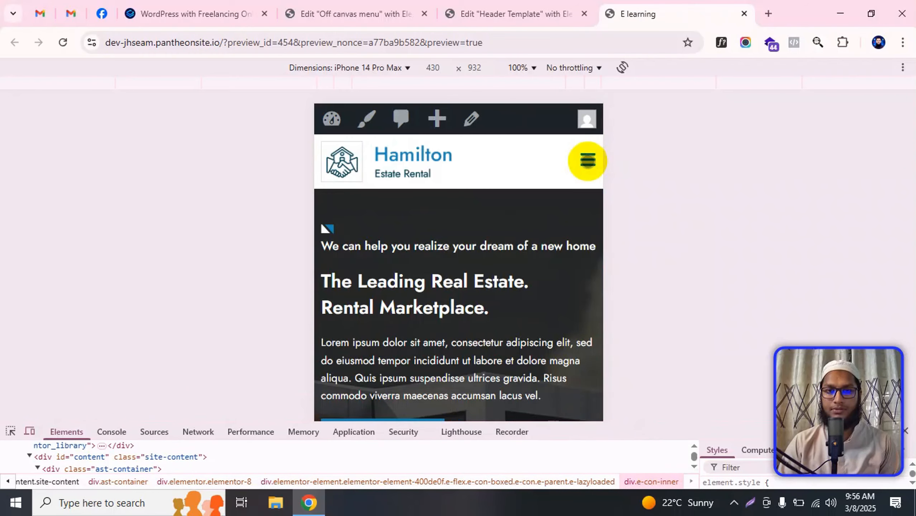
click(588, 161)
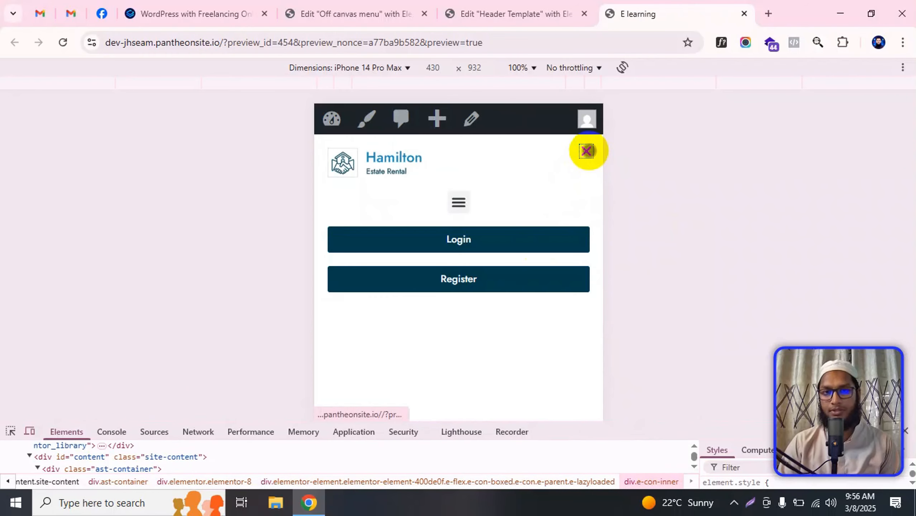
click(587, 151)
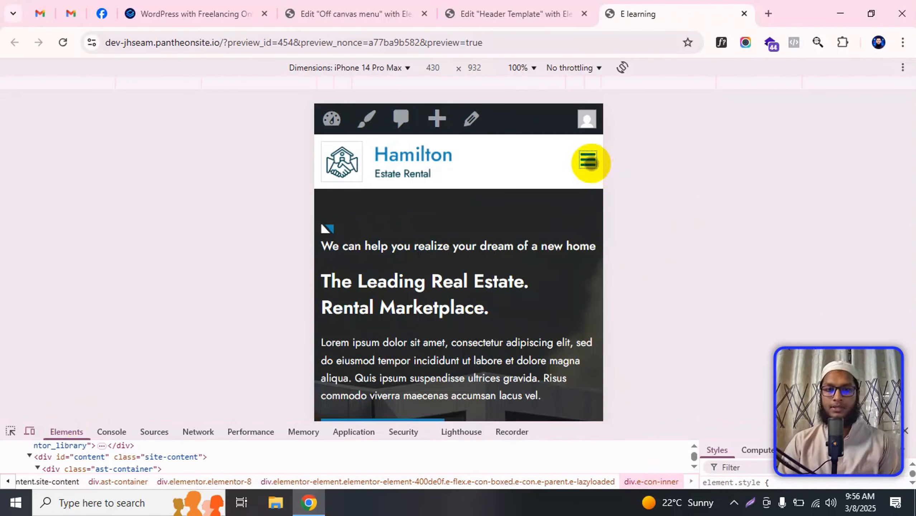
Step: Reopen the off-canvas popup, test expanding and collapsing its inner menu, and check the popup's closing and reopening
click(589, 160)
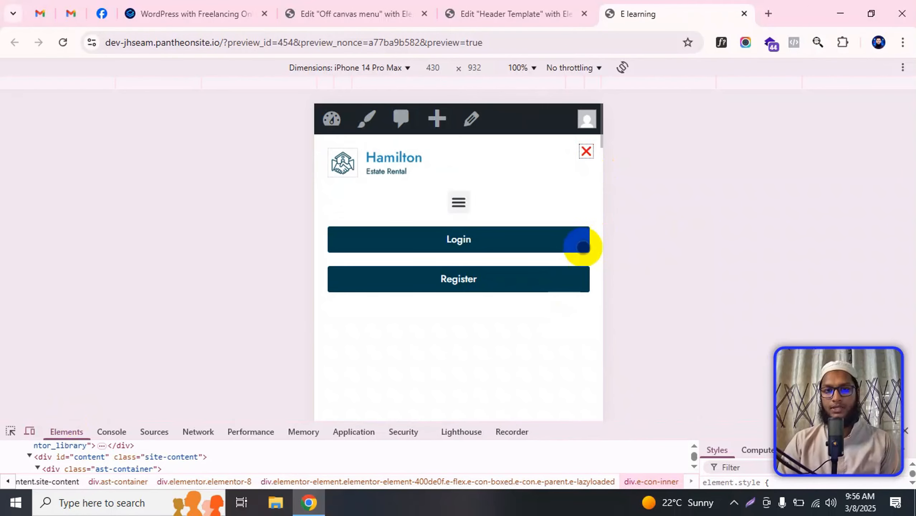
click(459, 201)
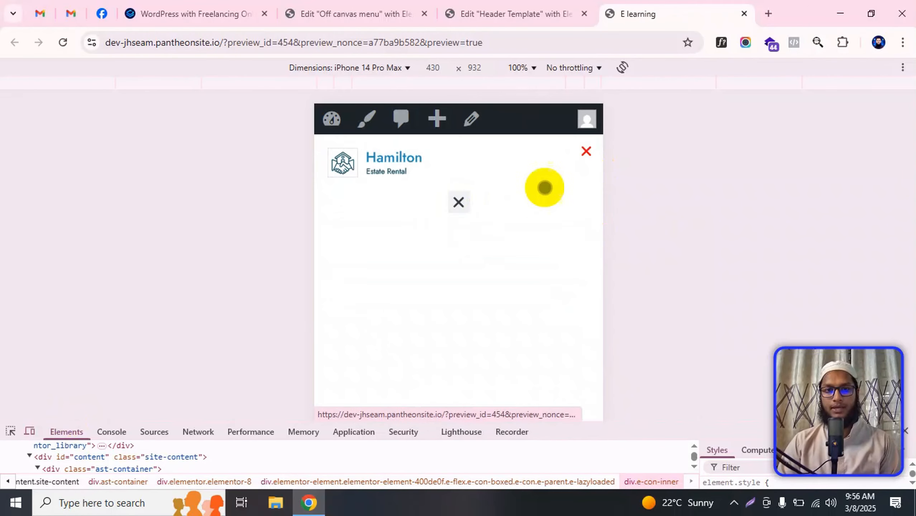
click(459, 202)
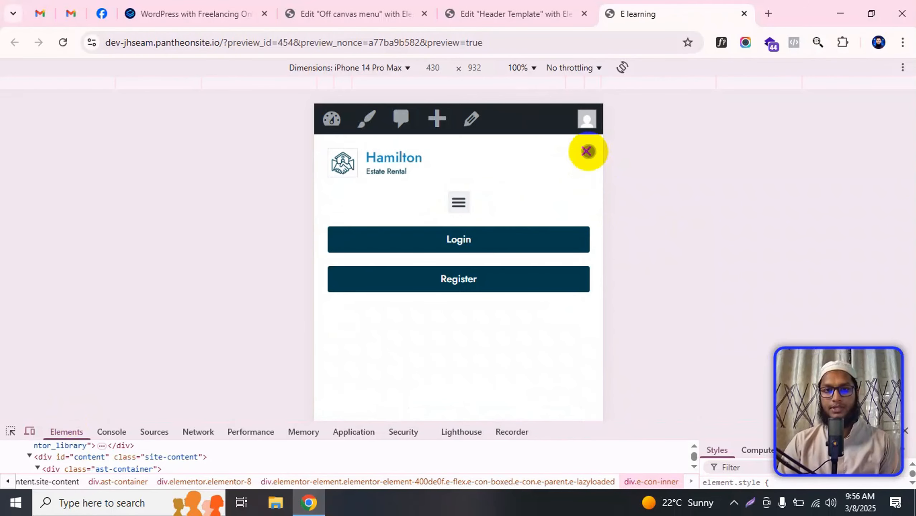
click(586, 151)
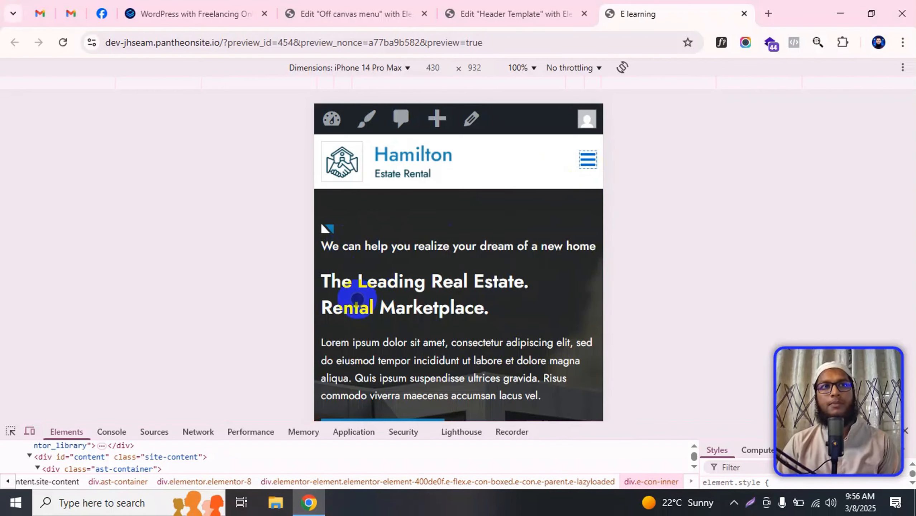
click(529, 206)
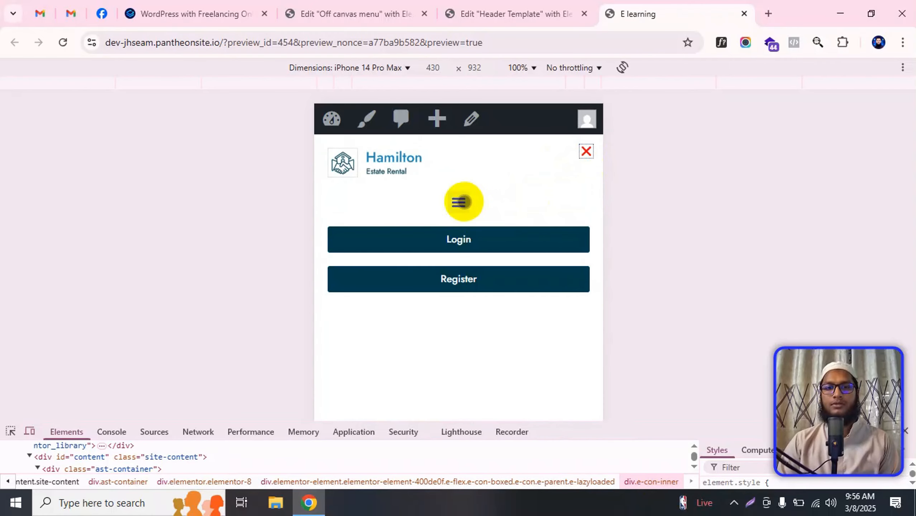
Step: Set the off-canvas popup menu's mobile dropdown breakpoint to None and save the popup without adding a display condition
click(519, 6)
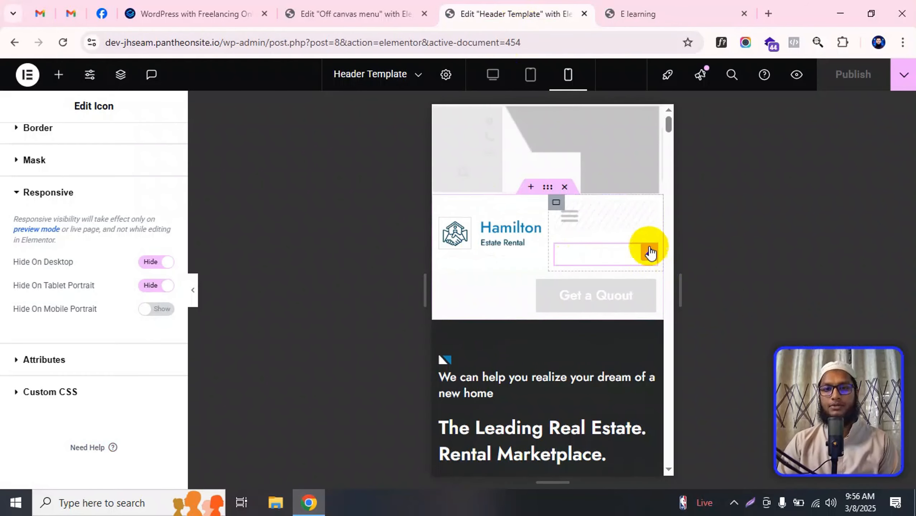
click(400, 5)
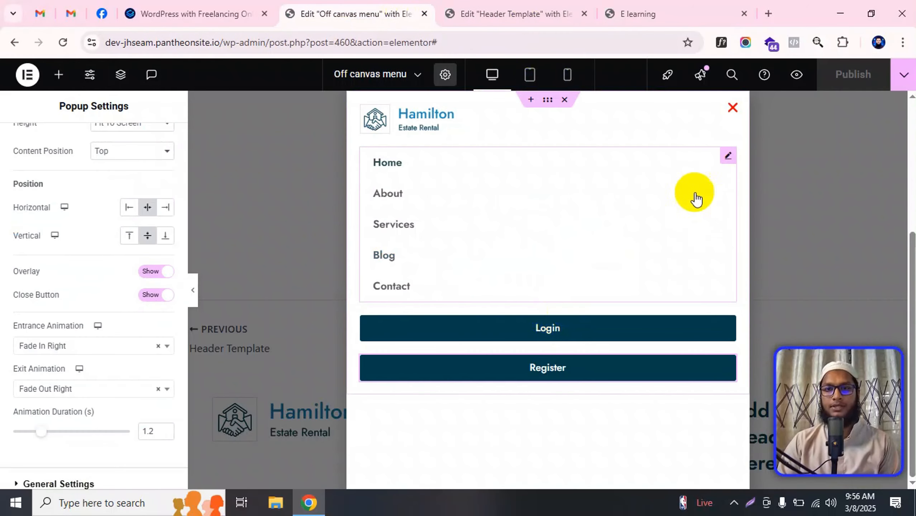
click(727, 156)
scroll(83, 287, down, 4)
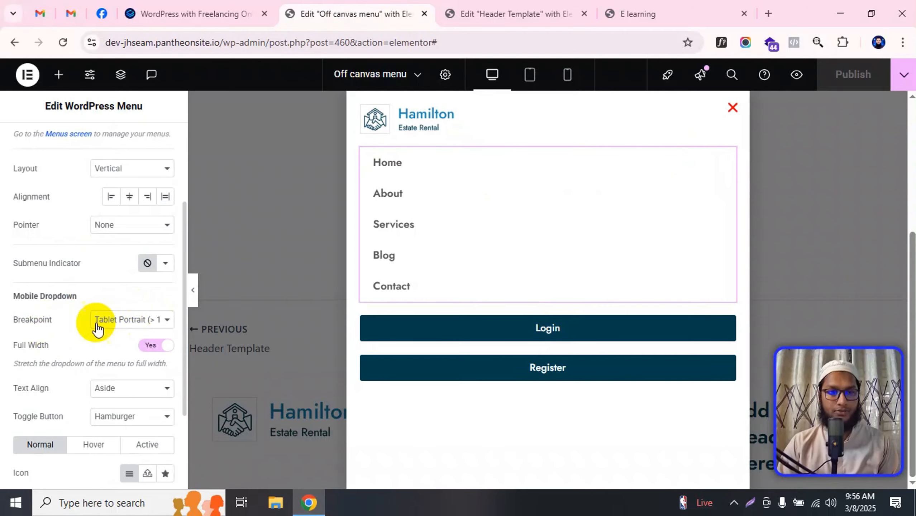
scroll(76, 291, down, 3)
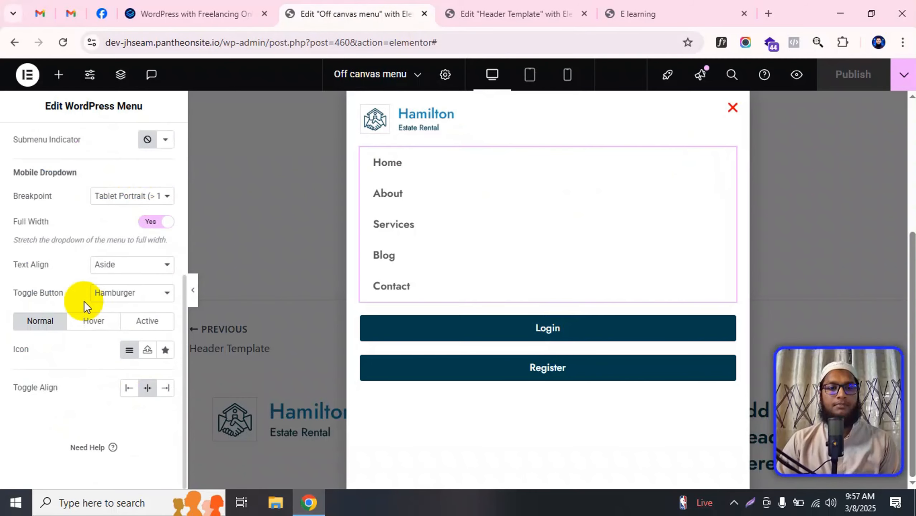
click(131, 203)
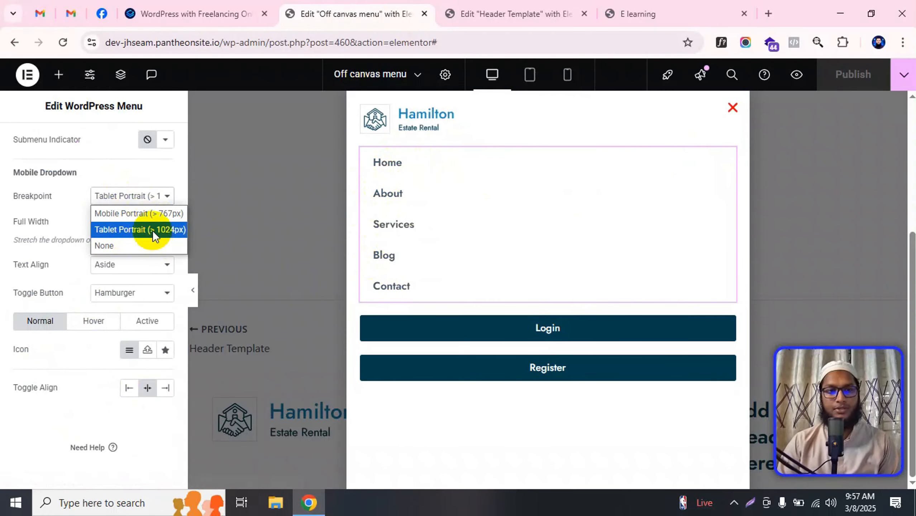
click(116, 248)
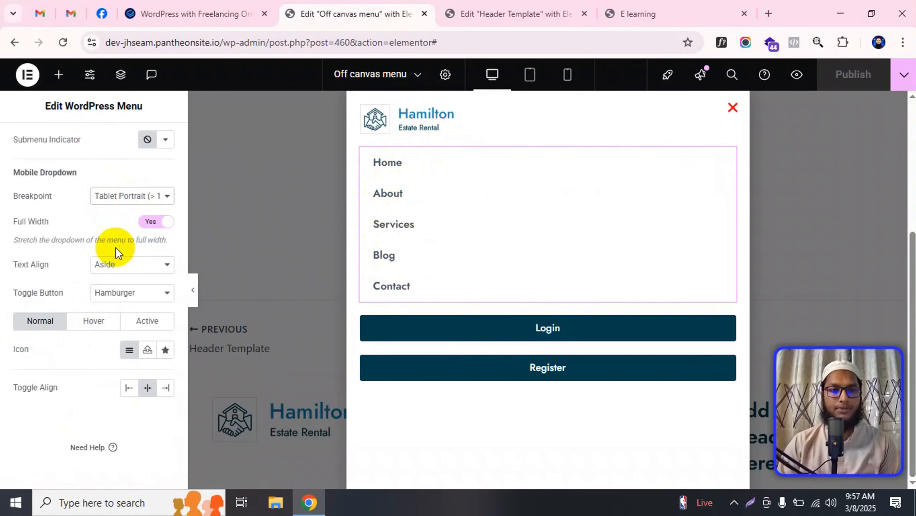
scroll(86, 240, up, 3)
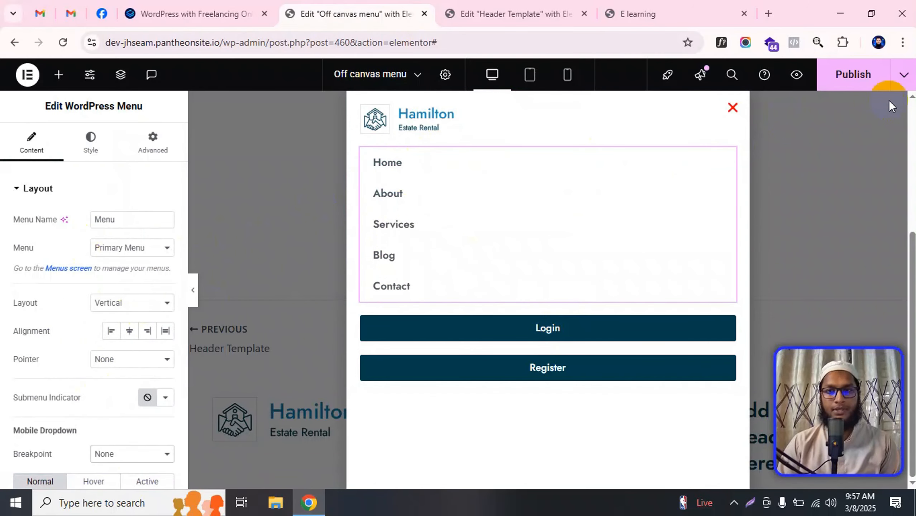
click(854, 74)
click(701, 475)
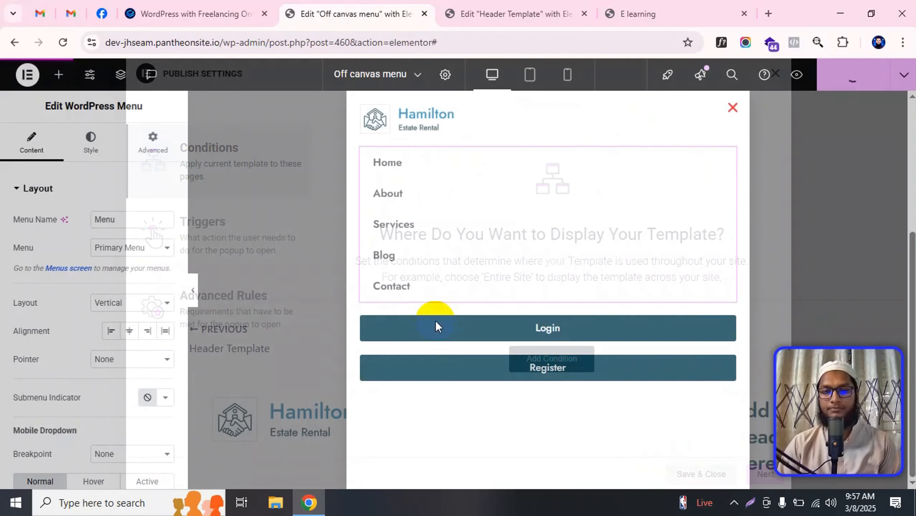
Step: Set the off-canvas popup's vertical position to top in its popup settings and publish the change
click(528, 104)
click(135, 146)
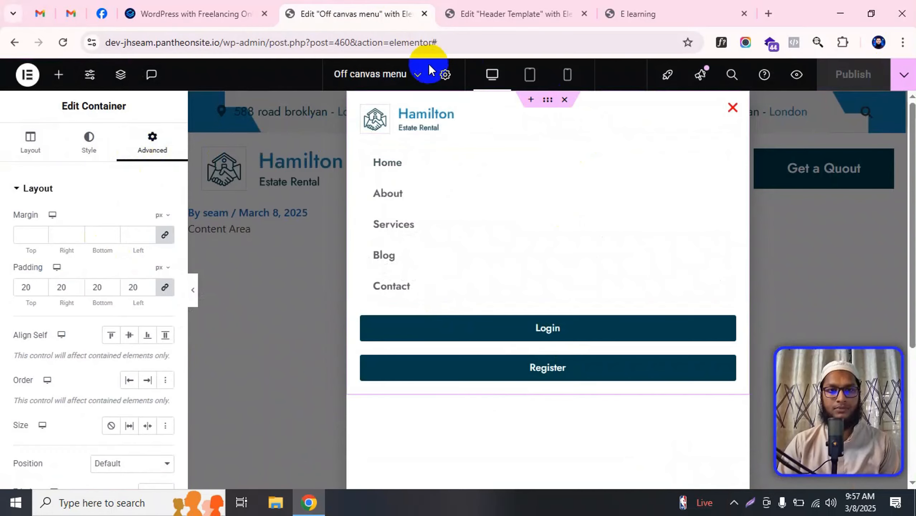
click(445, 75)
scroll(76, 318, down, 2)
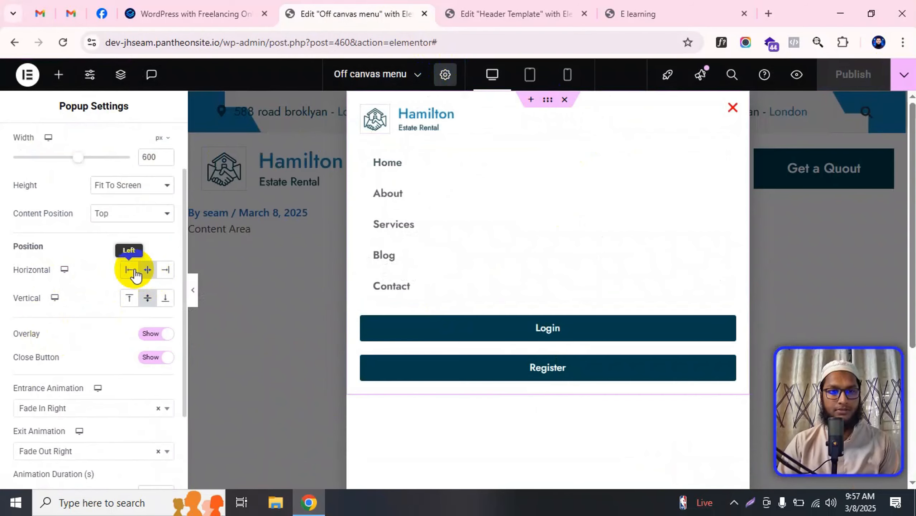
click(131, 300)
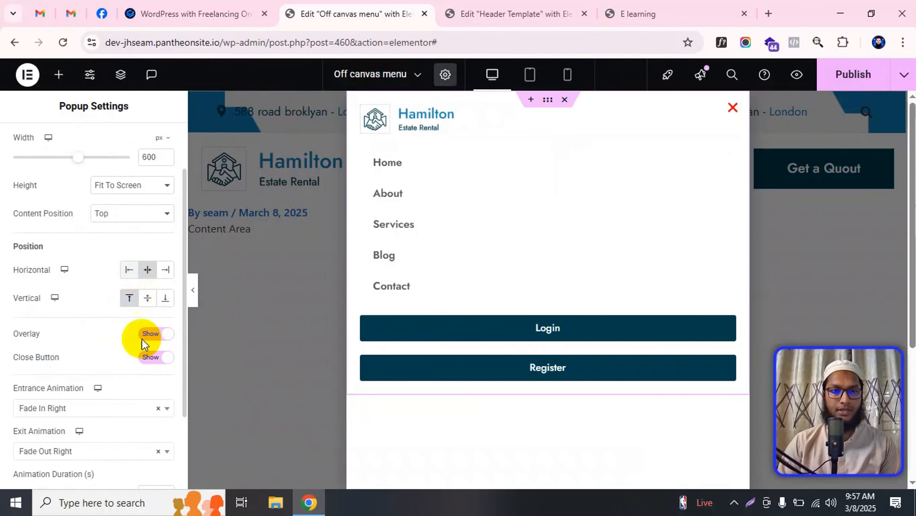
click(847, 85)
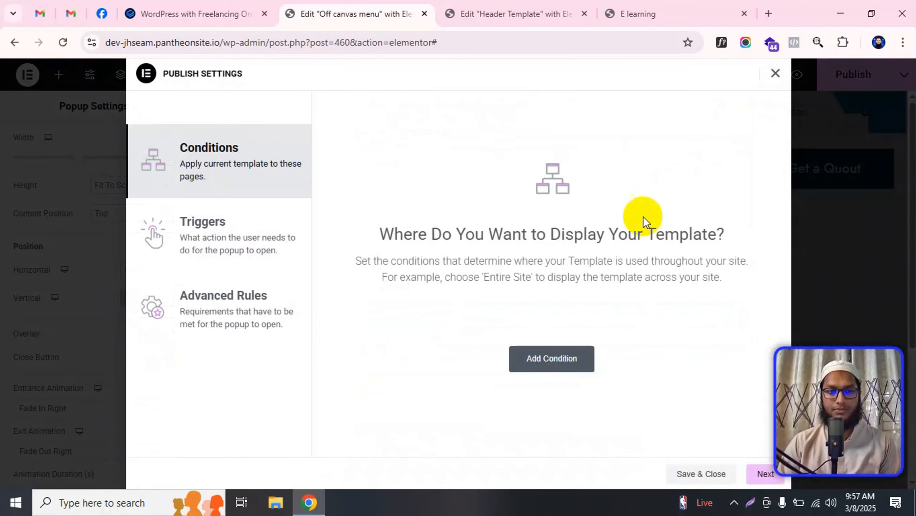
click(710, 468)
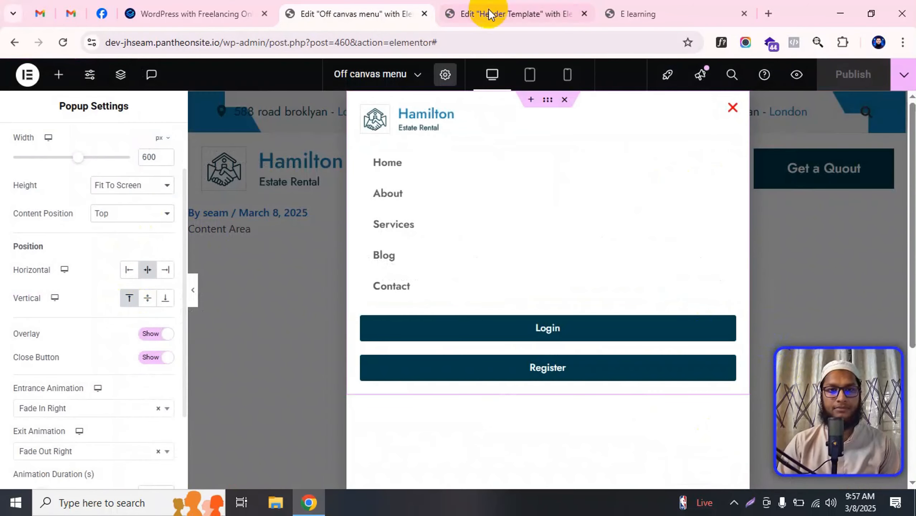
Step: Reload the mobile preview and test opening and closing the updated off-canvas popup from the header's bars icon
click(631, 13)
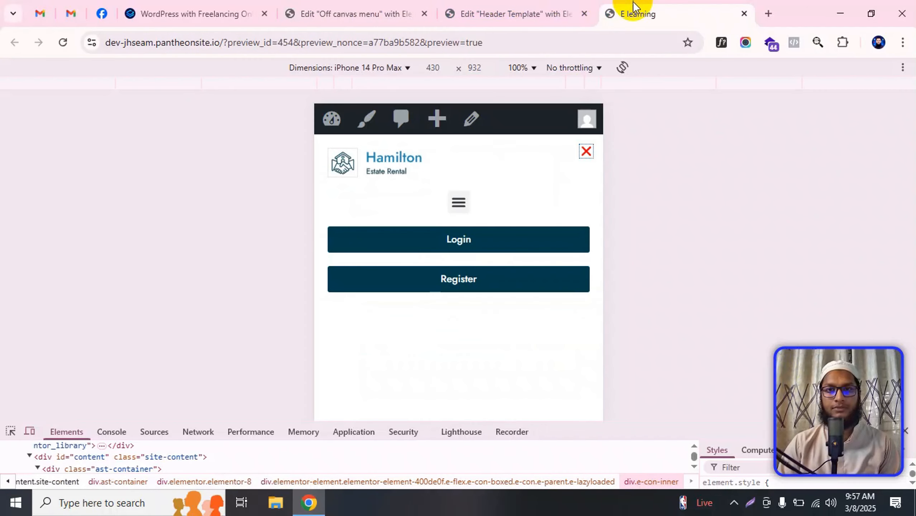
click(63, 44)
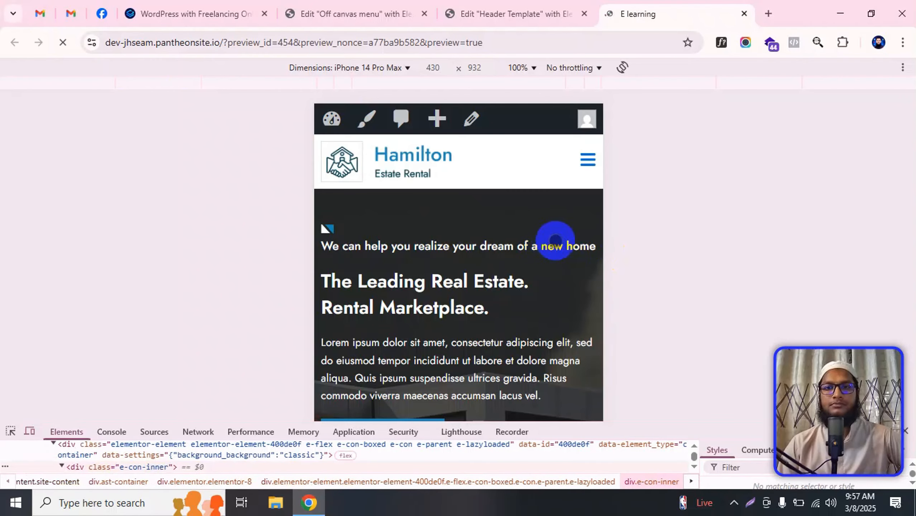
click(585, 161)
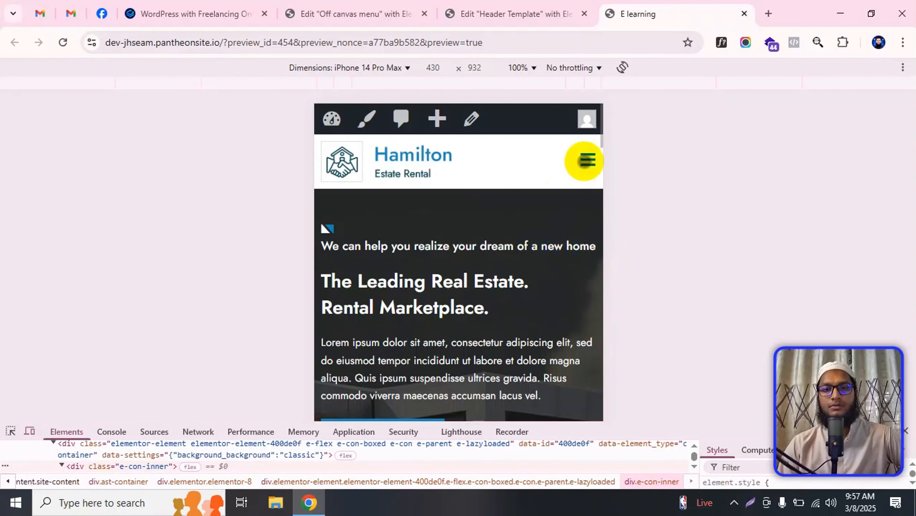
click(587, 161)
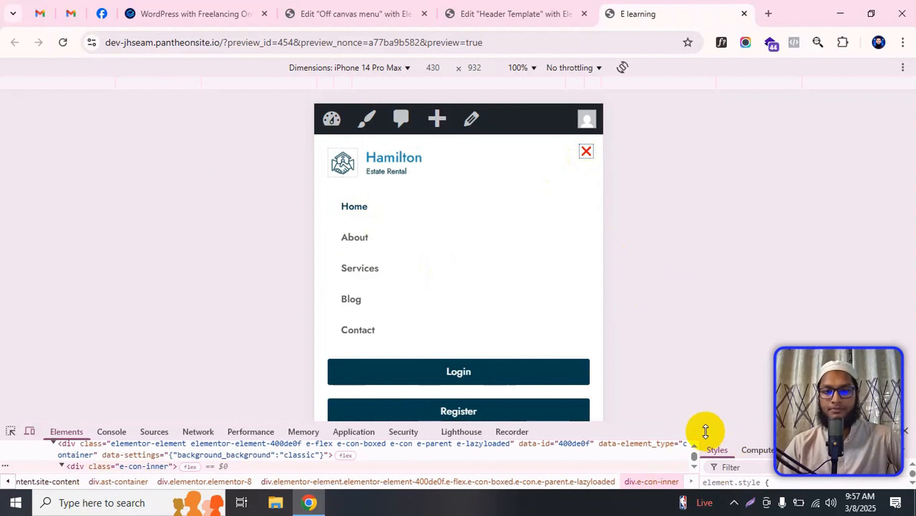
drag(706, 424, 656, 508)
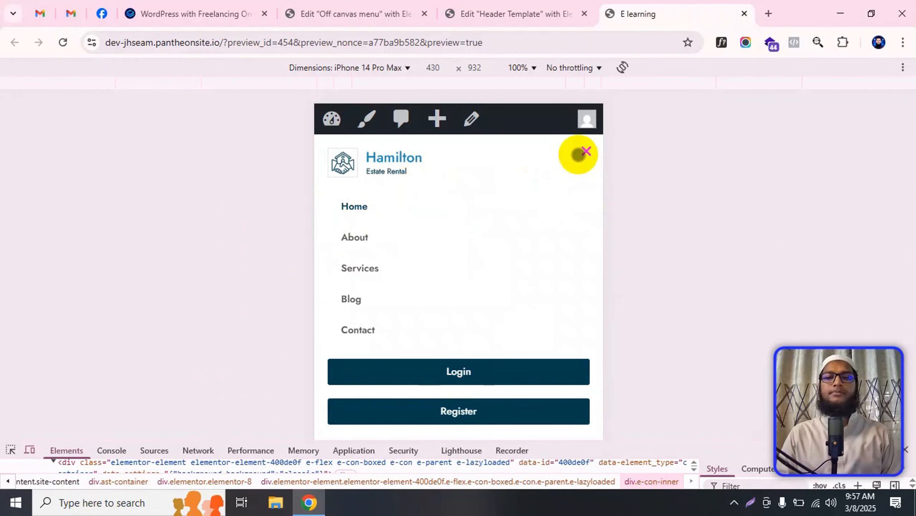
click(586, 152)
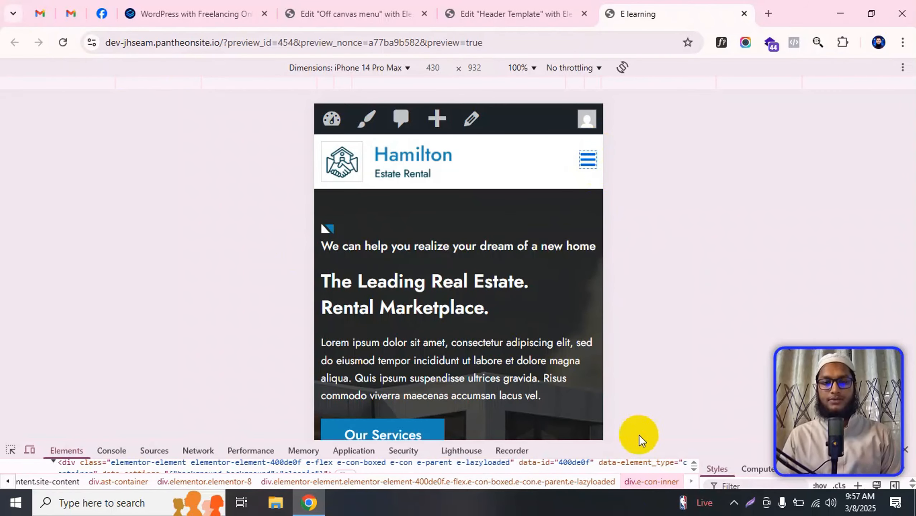
drag(655, 447, 669, 289)
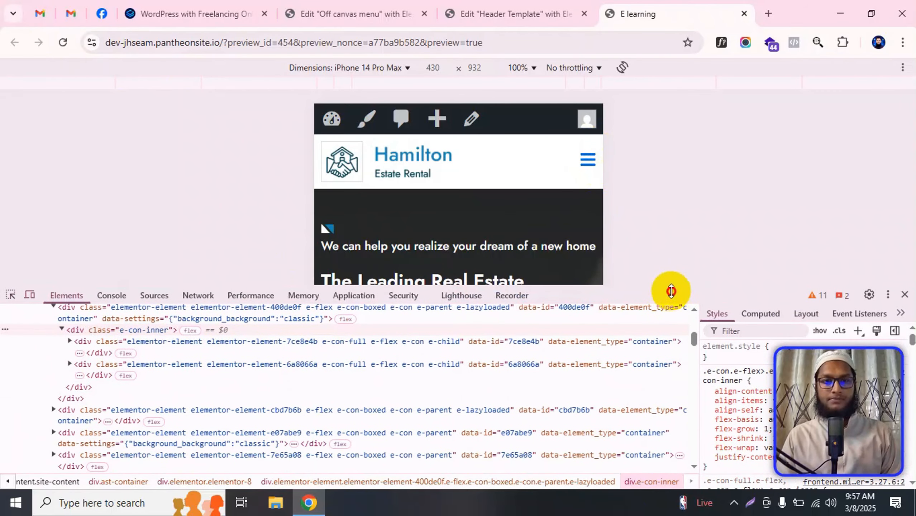
Step: Switch back from the mobile preview to the off-canvas popup's editor
click(356, 13)
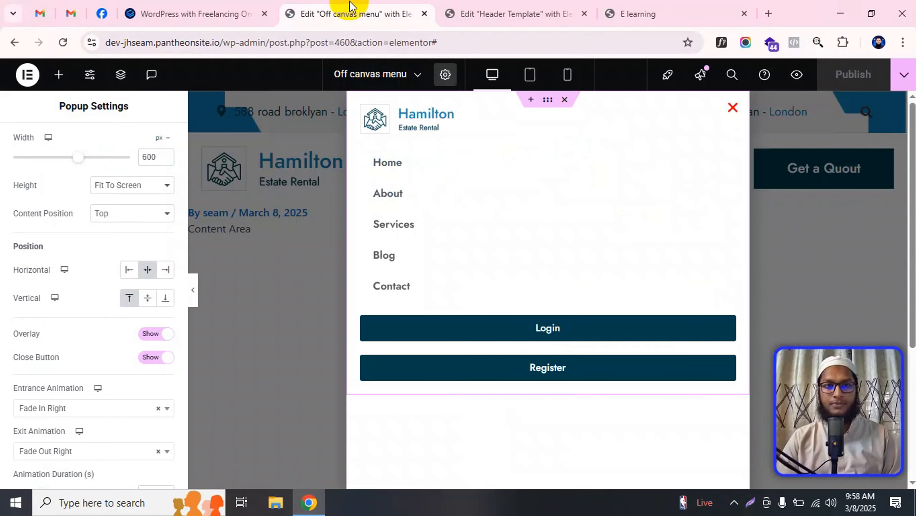
click(253, 12)
click(379, 5)
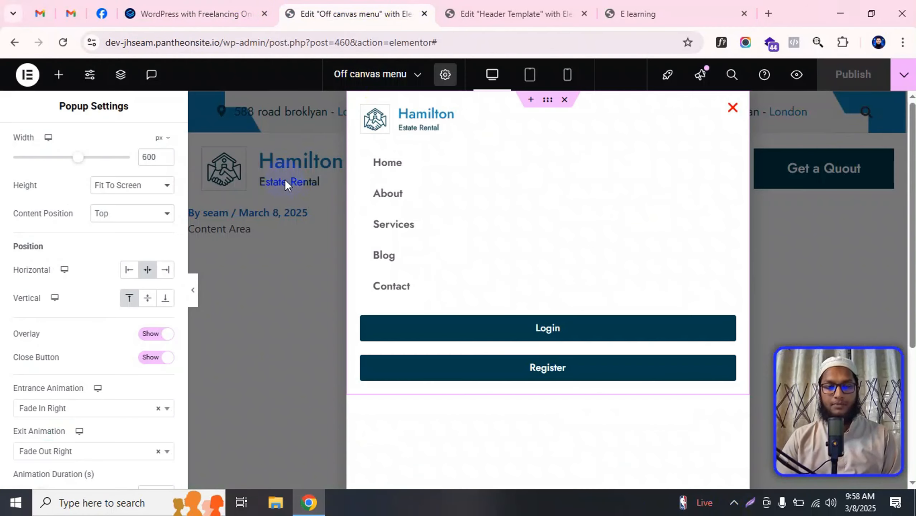
click(470, 8)
click(358, 8)
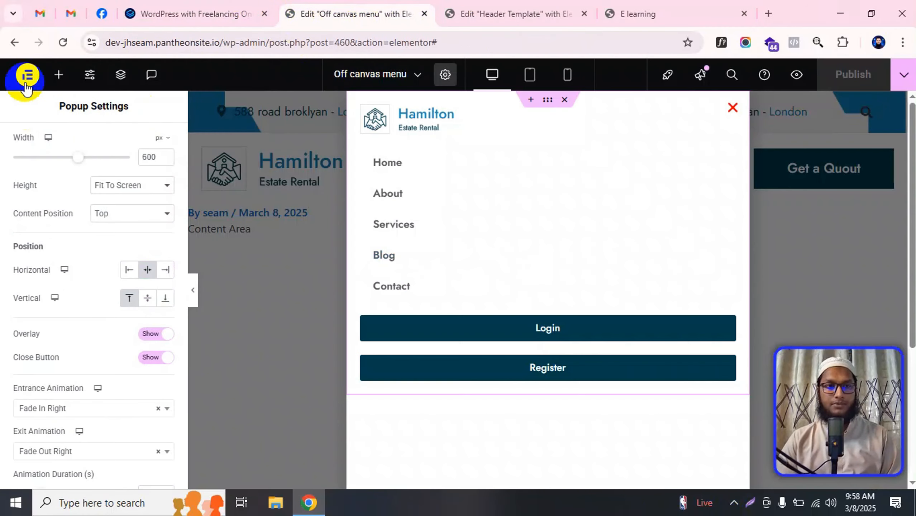